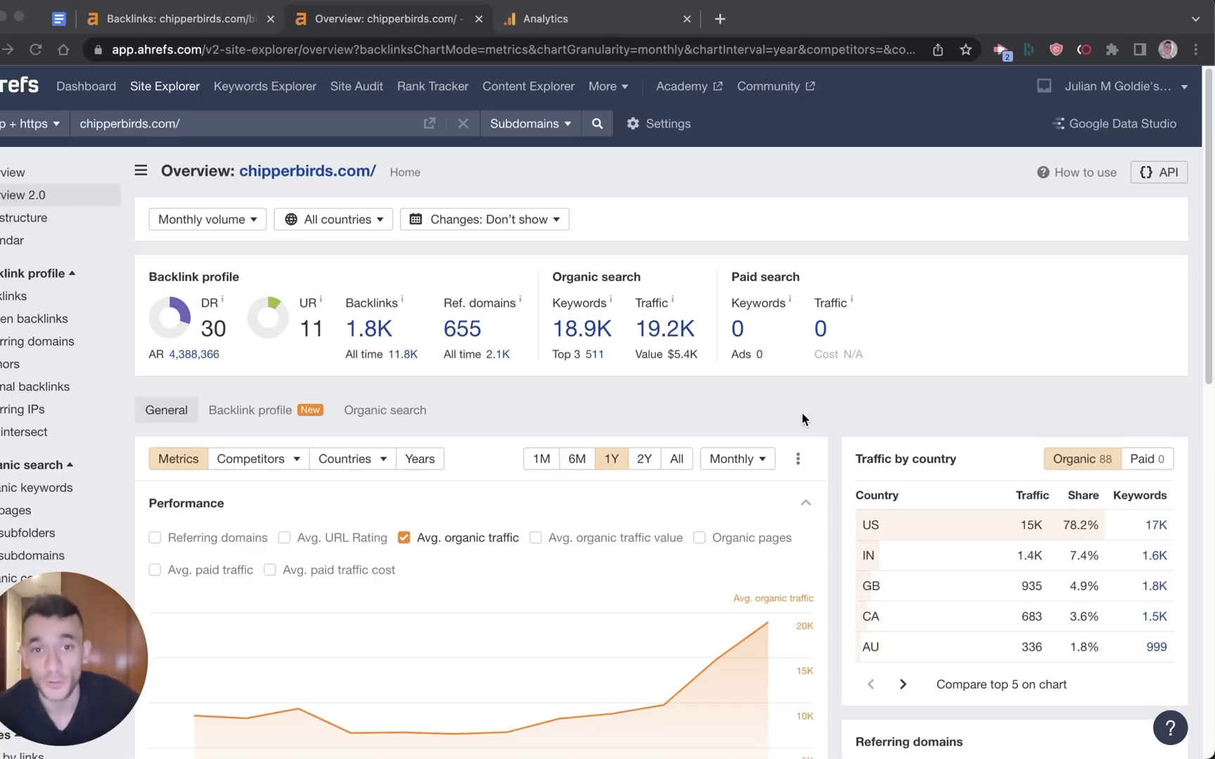
# - Open the Ahrefs backlinks report for bird-music-for-anxiety and review its 96 link groups
pyautogui.click(420, 23)
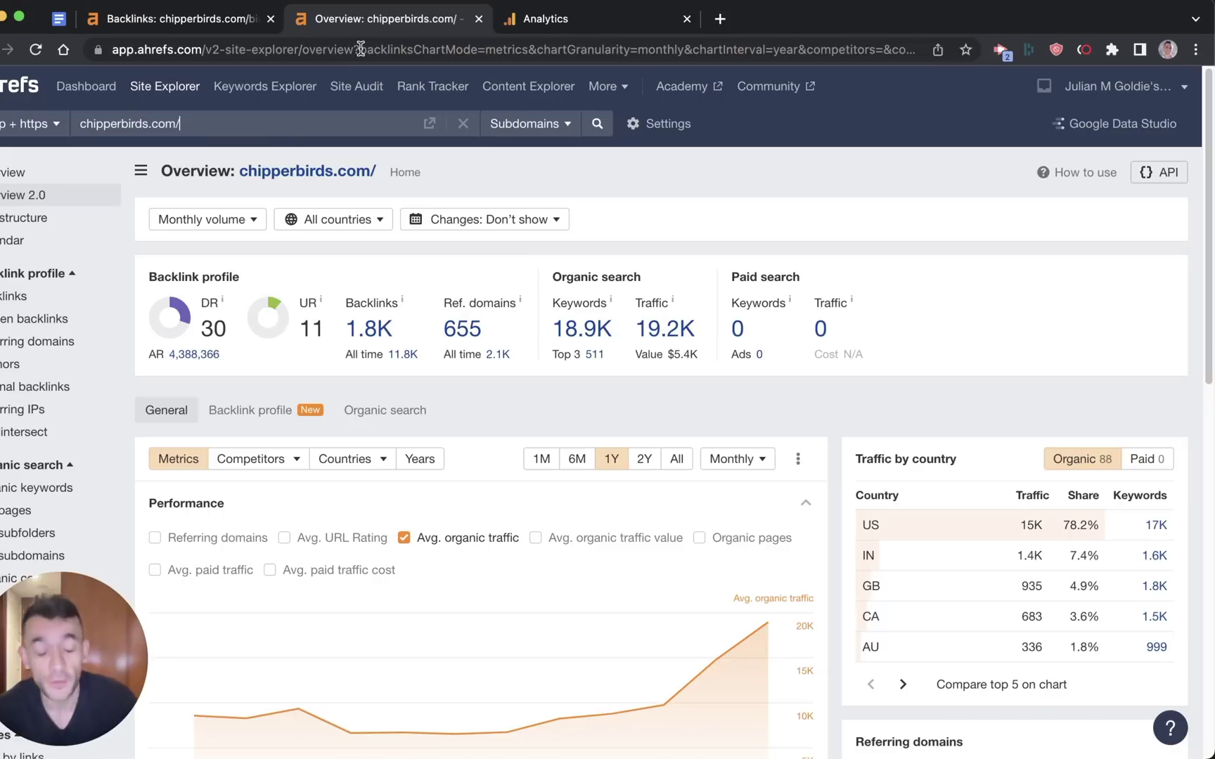
pyautogui.click(169, 19)
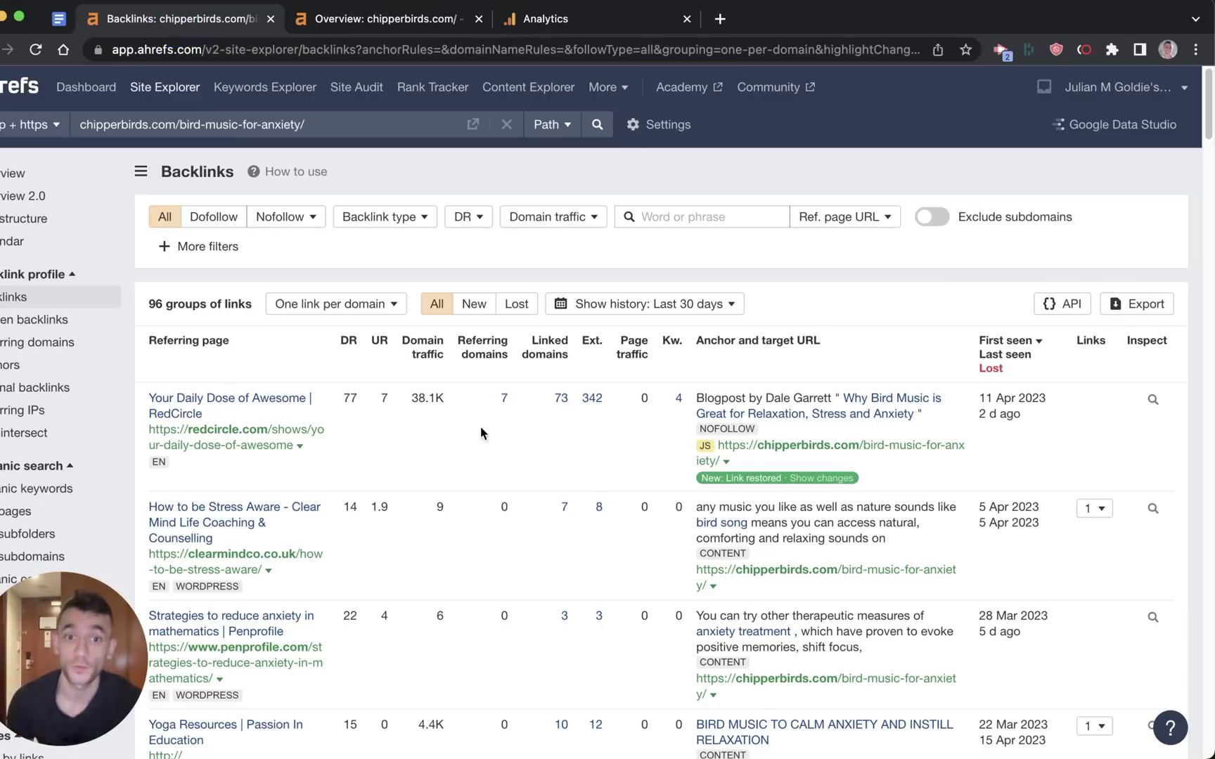
pyautogui.moveTo(140, 305); pyautogui.dragTo(249, 303)
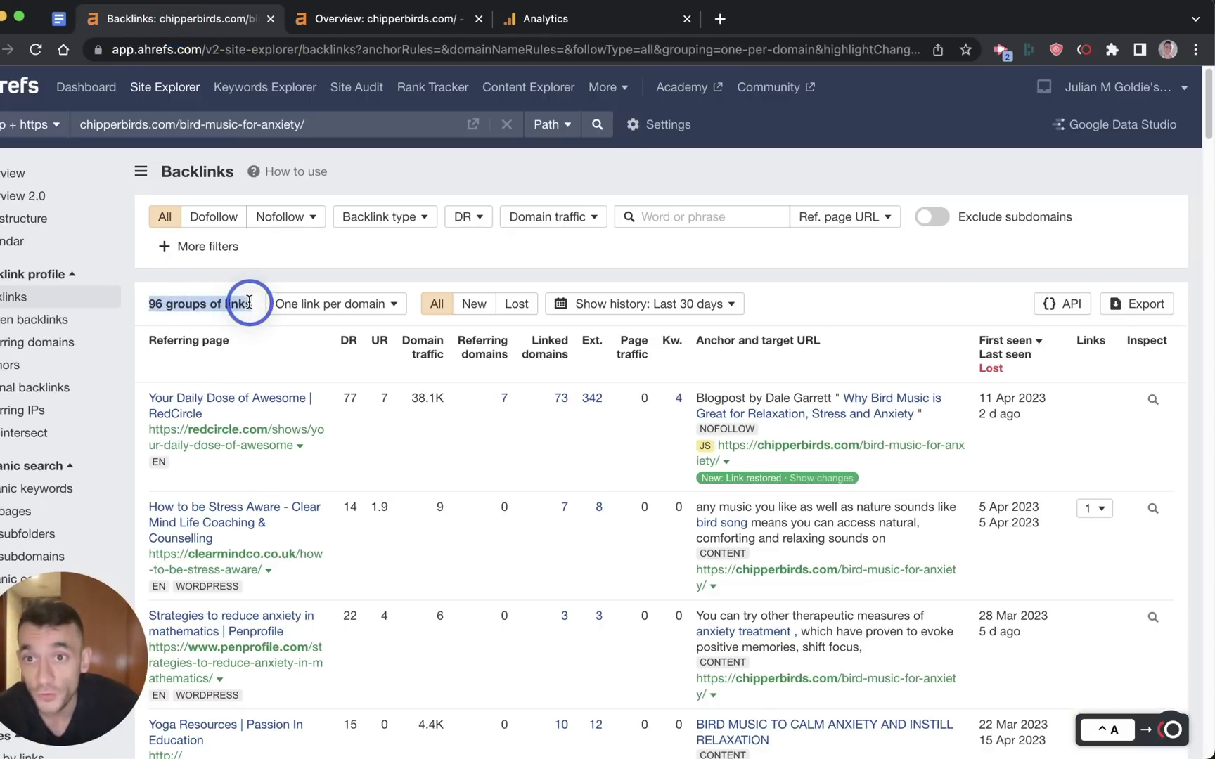
pyautogui.click(361, 130)
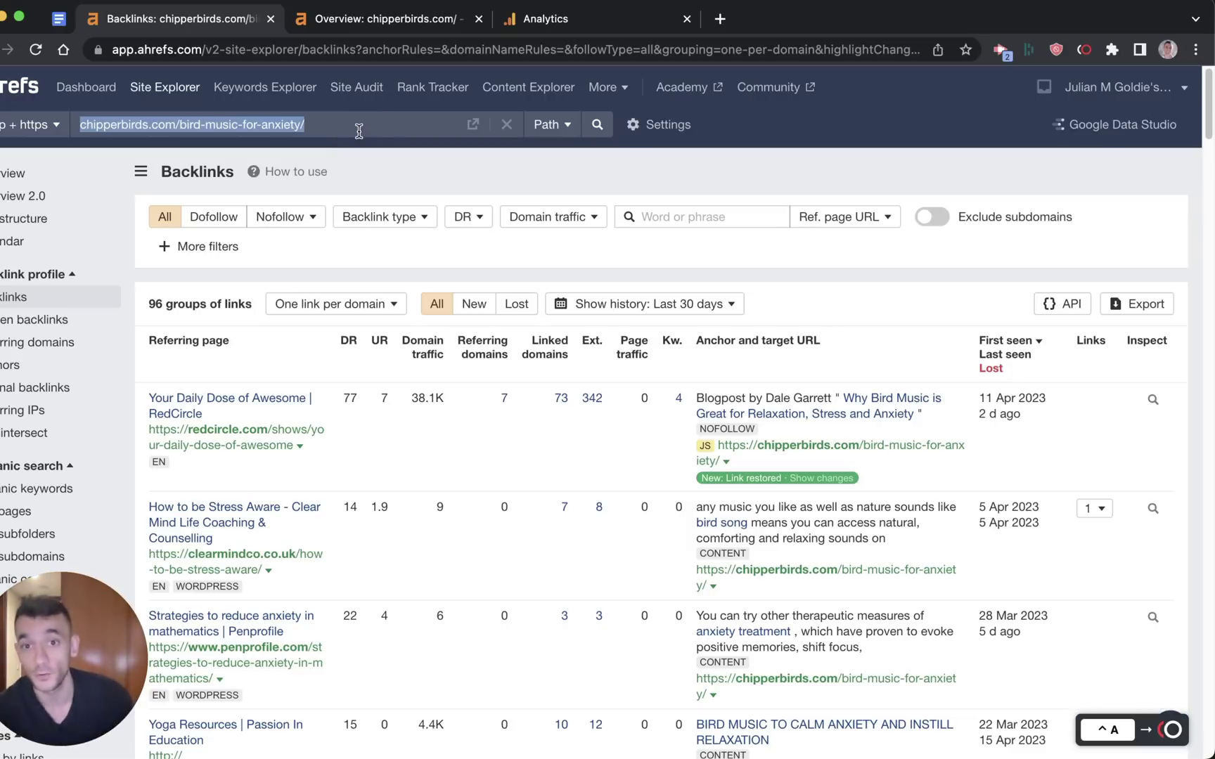
pyautogui.scroll(-3, 431, 464)
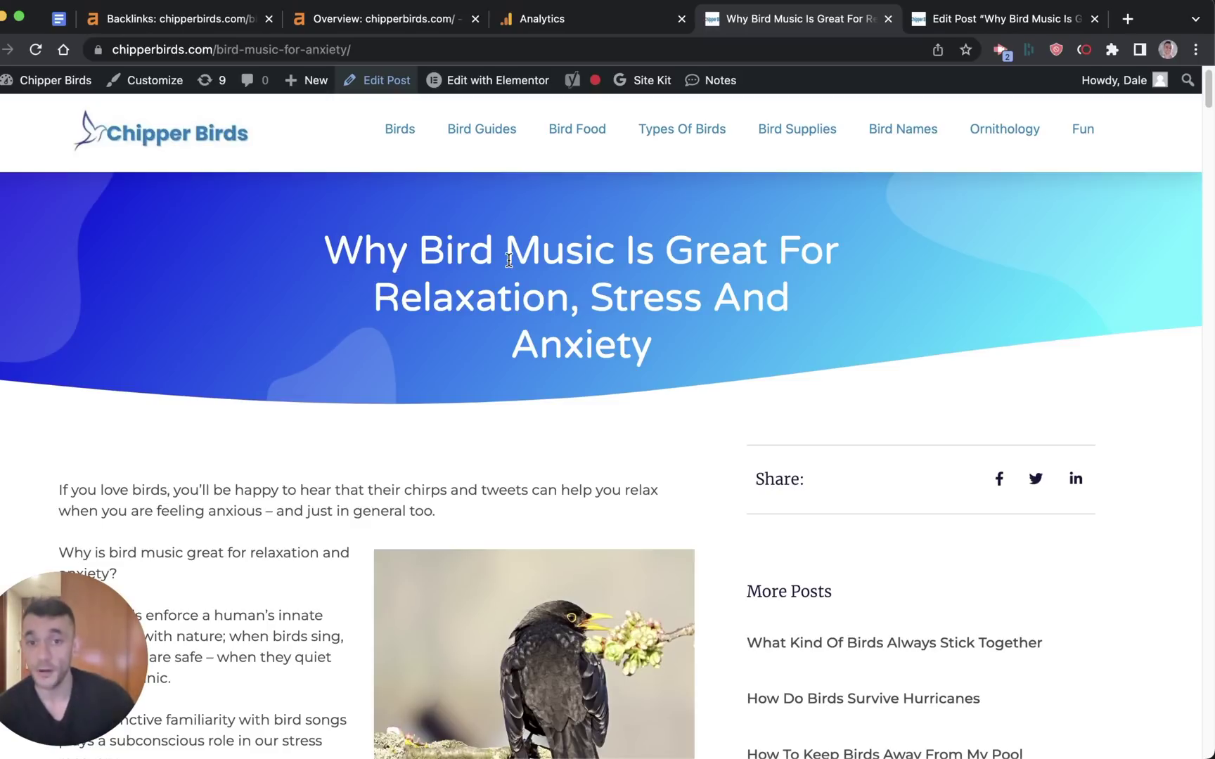
# - Scroll through the live bird music post, then check its Dec 2, 2019 publish date in the editor
pyautogui.scroll(-15, 549, 305)
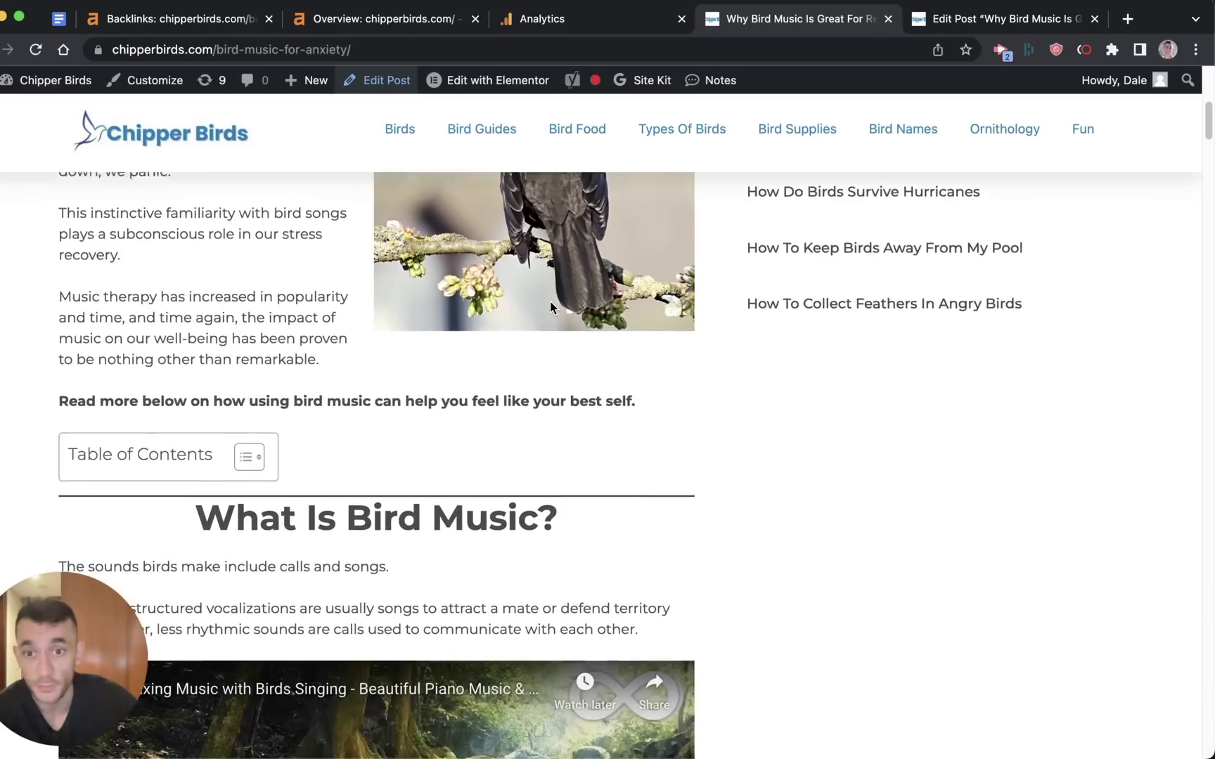
pyautogui.scroll(-12, 551, 309)
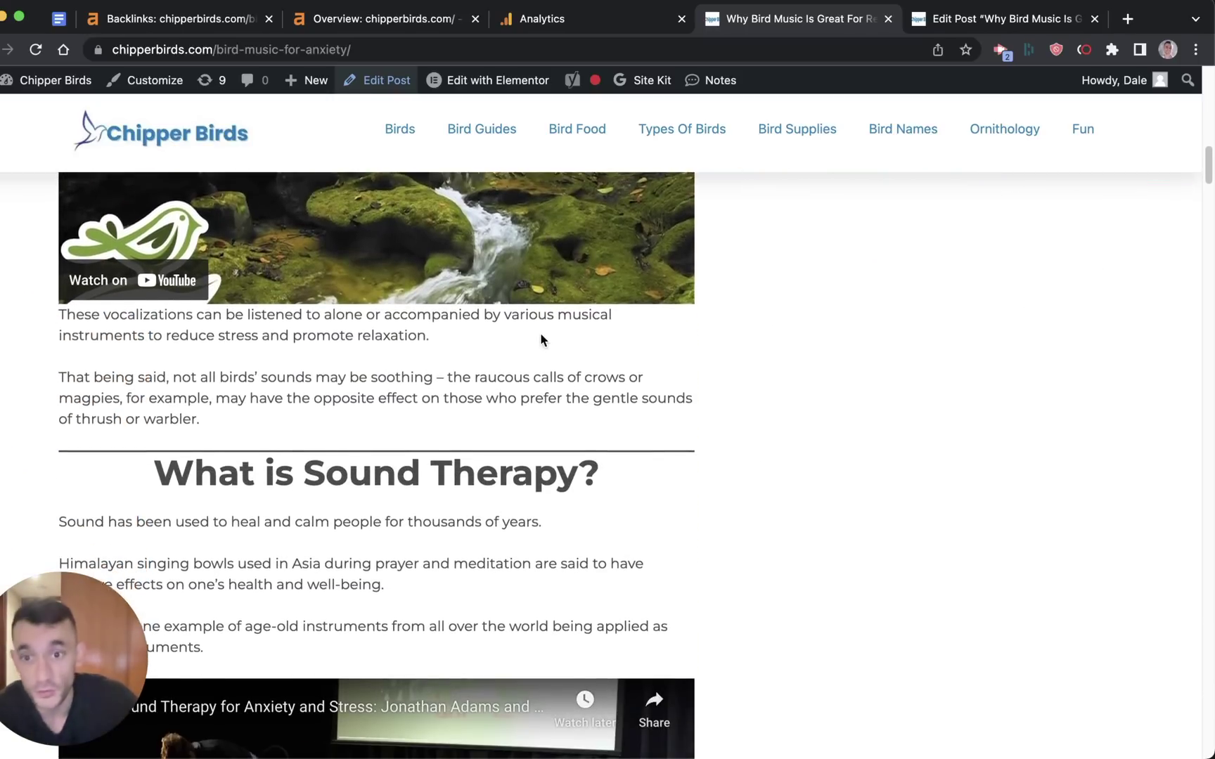
pyautogui.scroll(-15, 547, 422)
pyautogui.scroll(5, 534, 394)
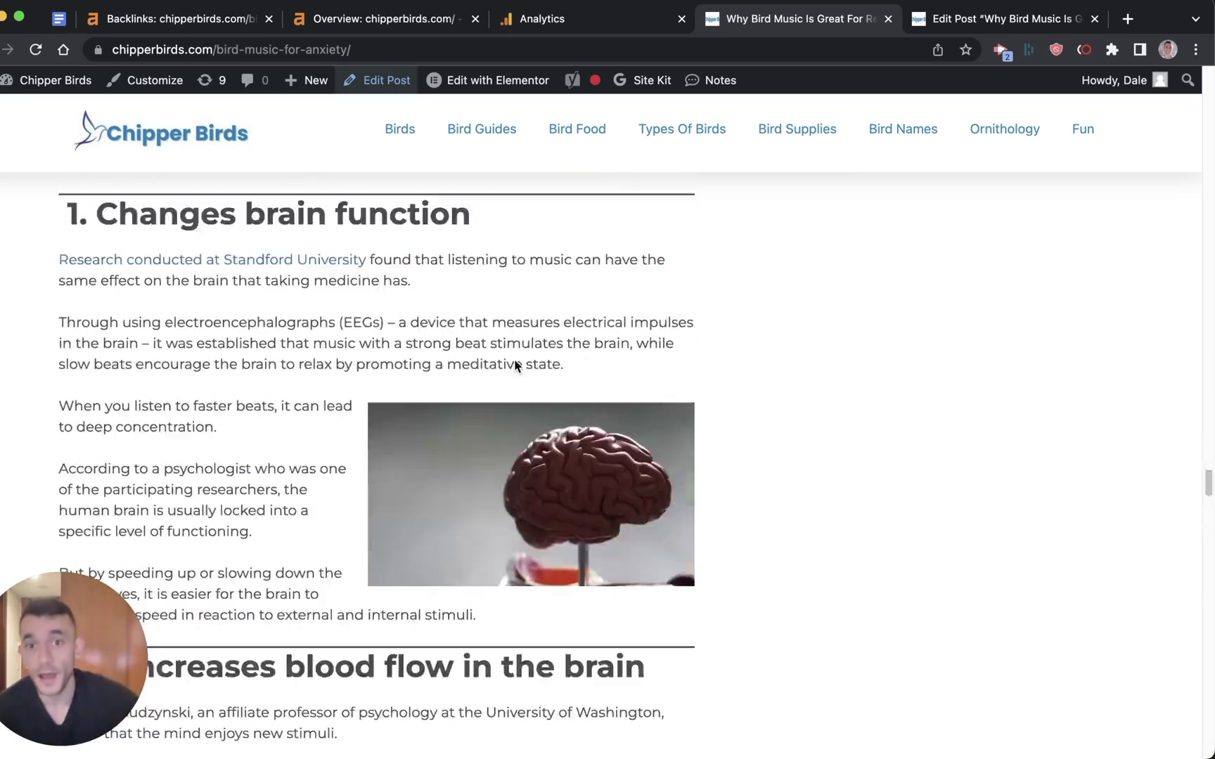
pyautogui.scroll(-10, 517, 379)
pyautogui.scroll(20, 518, 401)
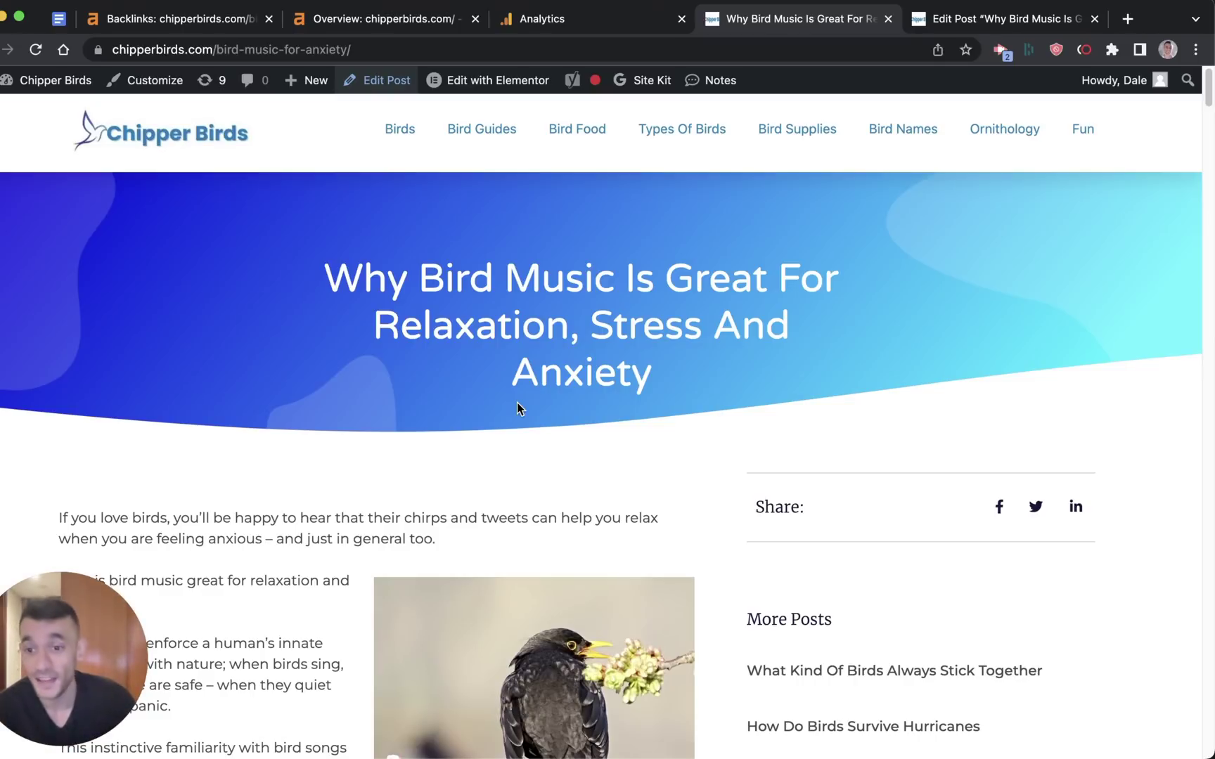
pyautogui.hotkey('ctrl', 'Tab')
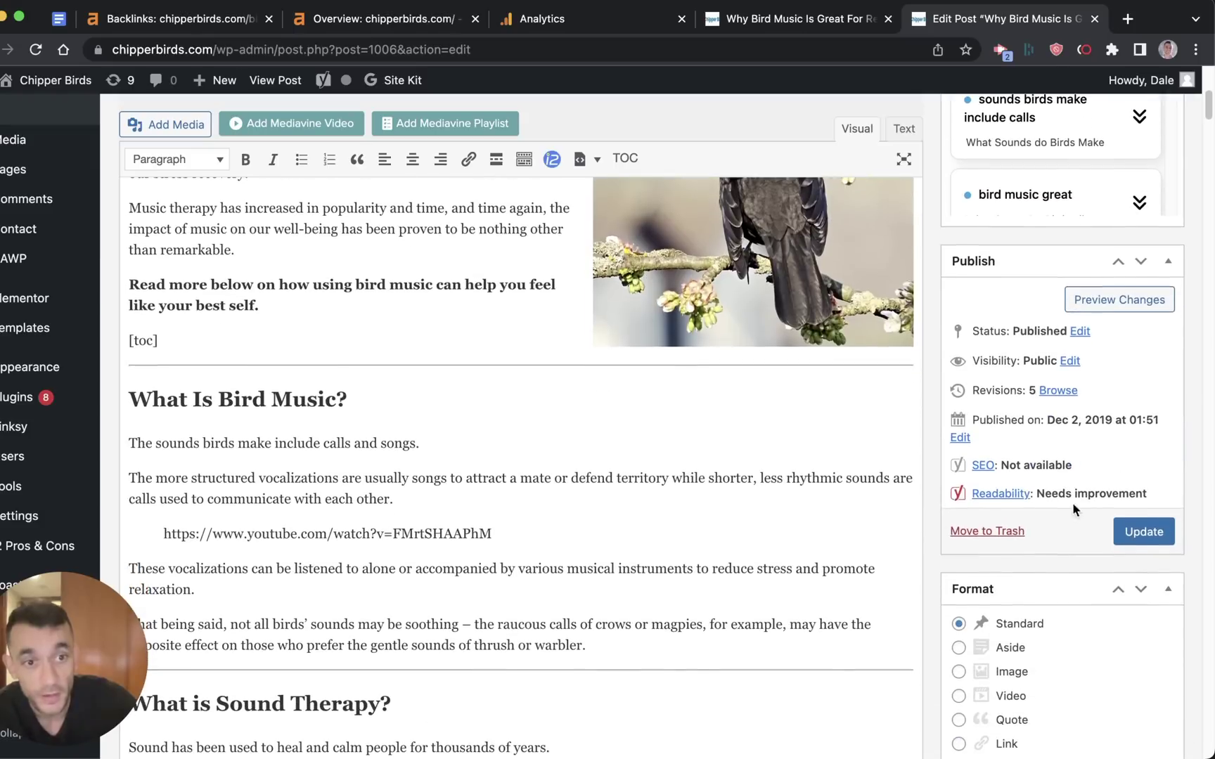
pyautogui.moveTo(1100, 430); pyautogui.dragTo(976, 425)
# - Scroll through the bird-music-for-anxiety backlinks table down to the pagination
pyautogui.press('super+2')
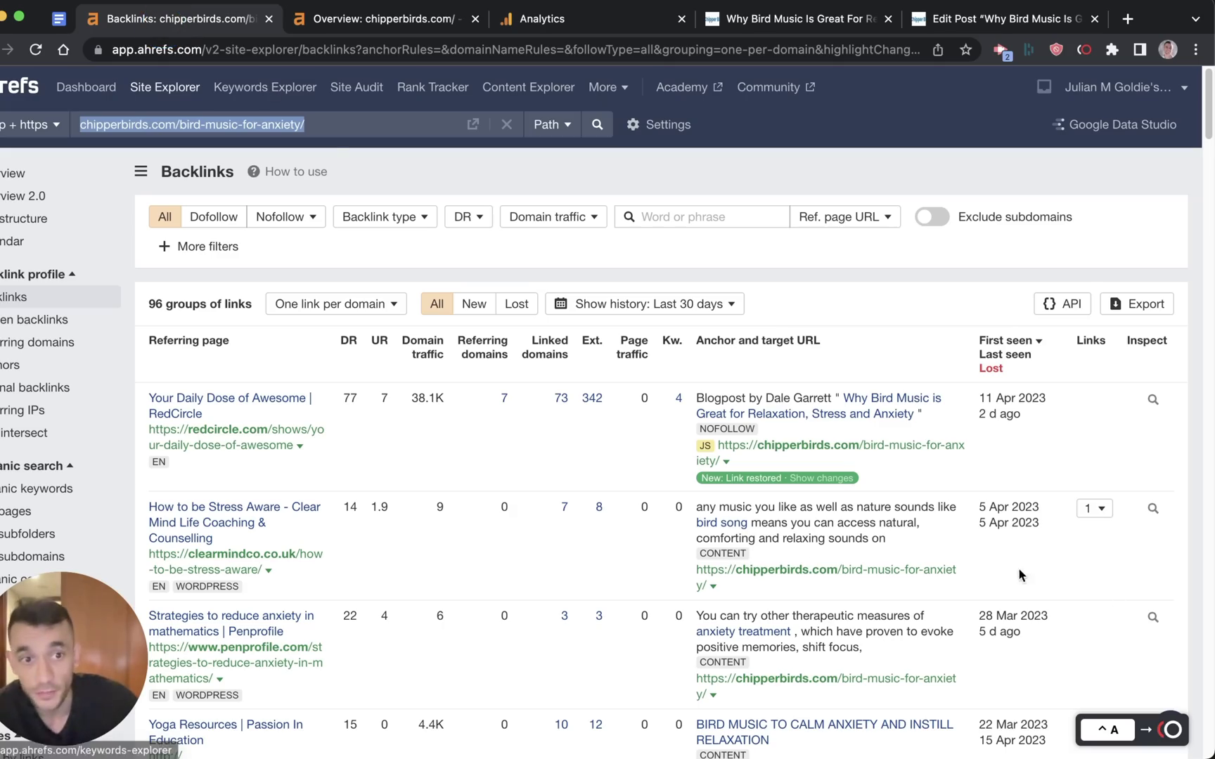
pyautogui.scroll(-2, 919, 550)
pyautogui.scroll(-10, 918, 550)
pyautogui.scroll(8, 916, 559)
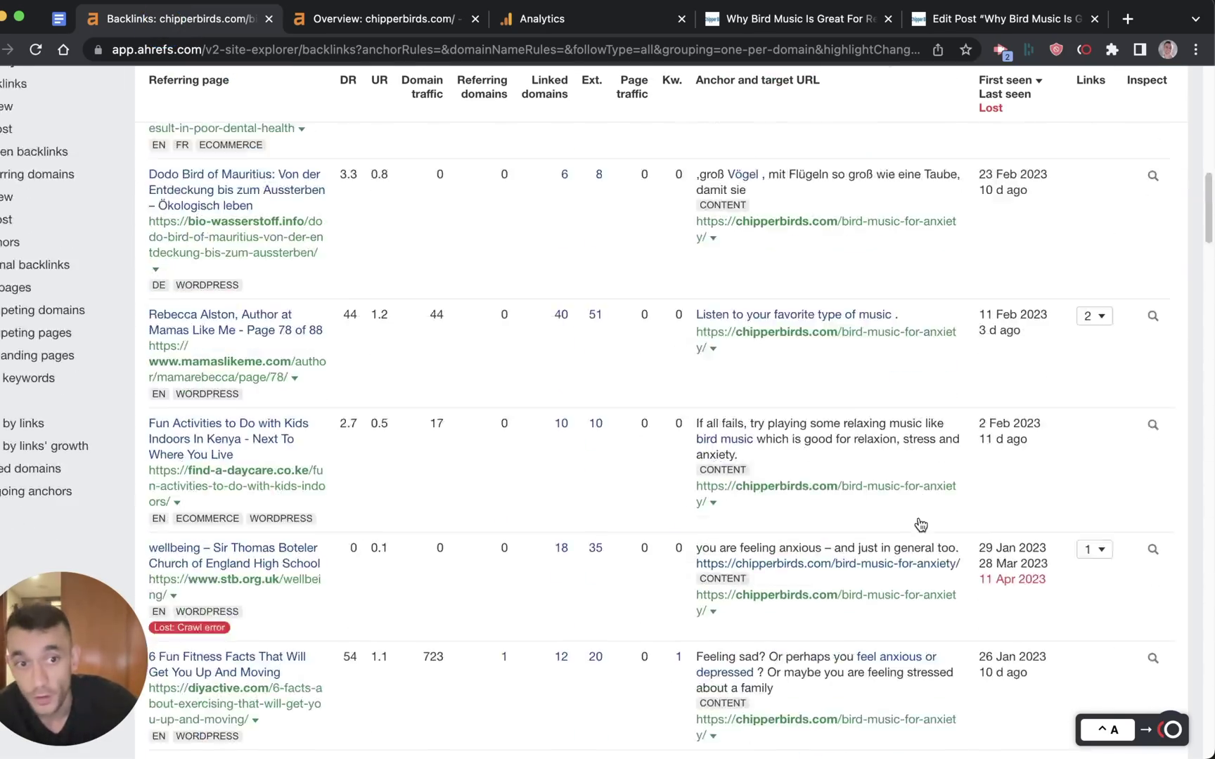
pyautogui.scroll(-6, 918, 534)
pyautogui.scroll(-15, 917, 531)
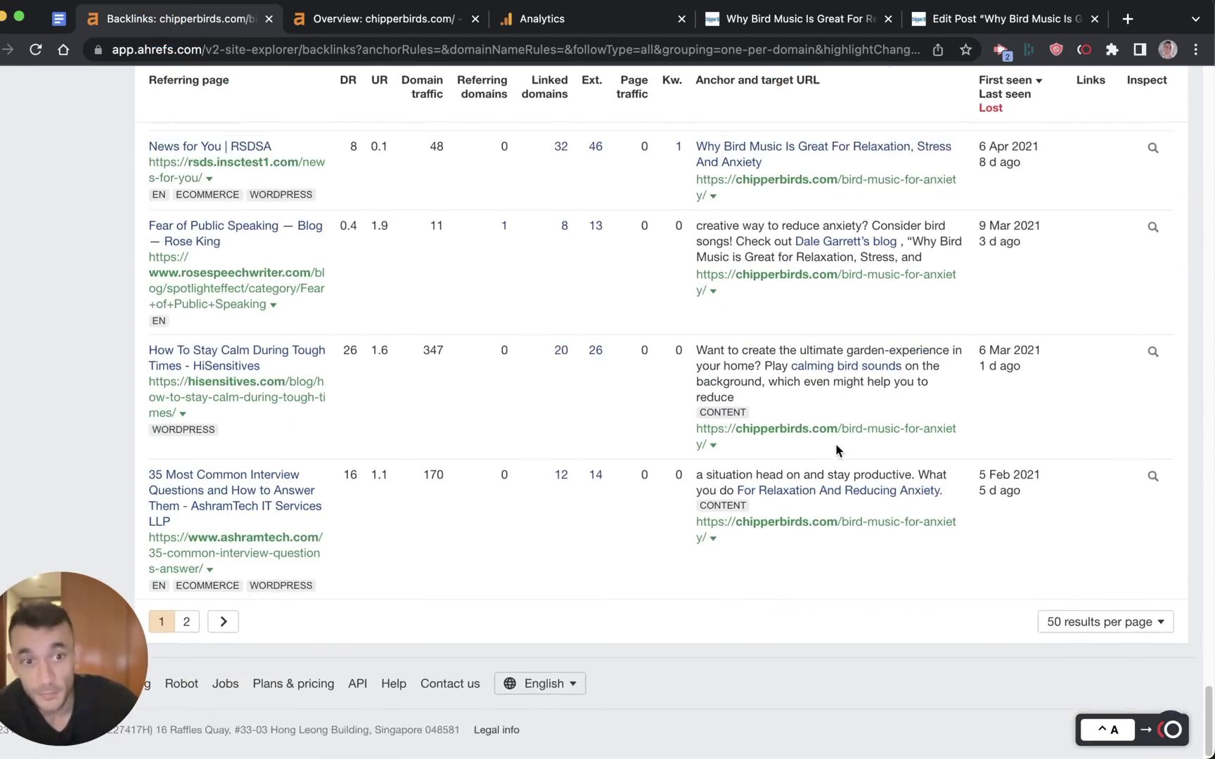
pyautogui.scroll(10, 852, 434)
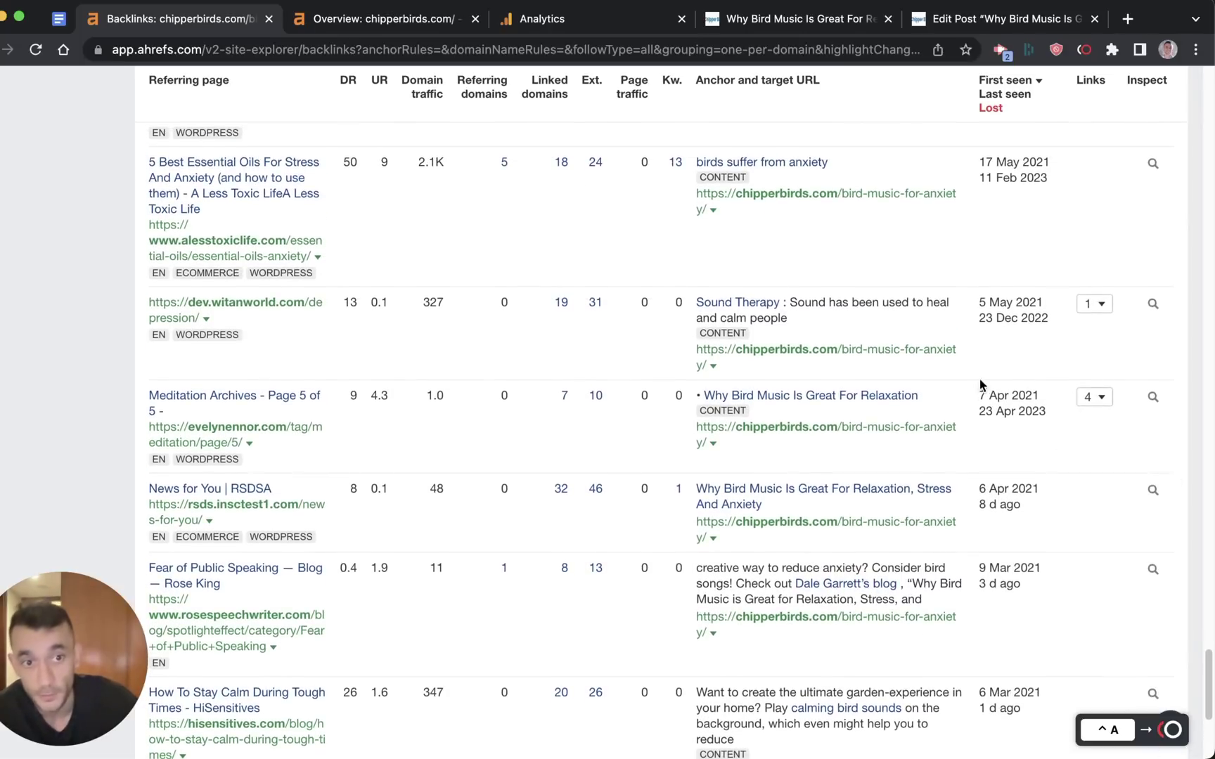
pyautogui.scroll(11, 982, 393)
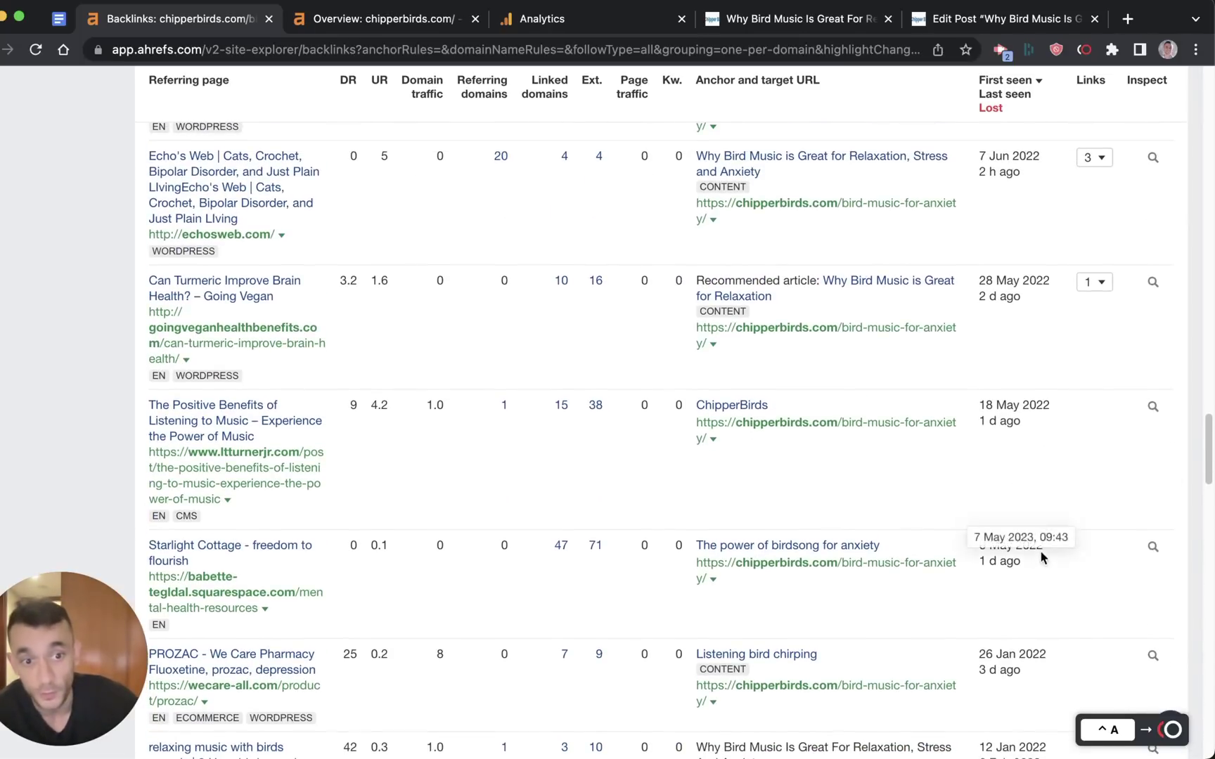
# - Highlight a referring page's URL and first-seen date, then scroll back through the table
pyautogui.moveTo(1041, 549); pyautogui.dragTo(961, 547)
pyautogui.scroll(2, 1005, 440)
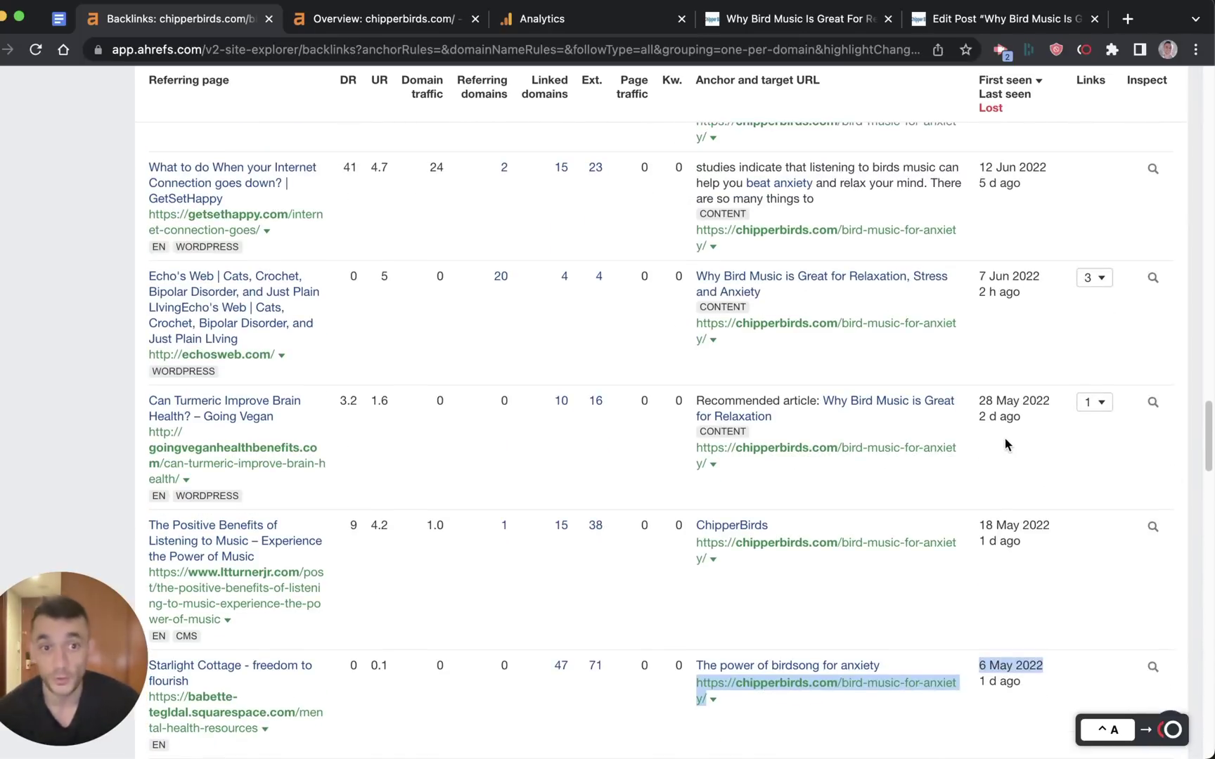
pyautogui.scroll(15, 1002, 430)
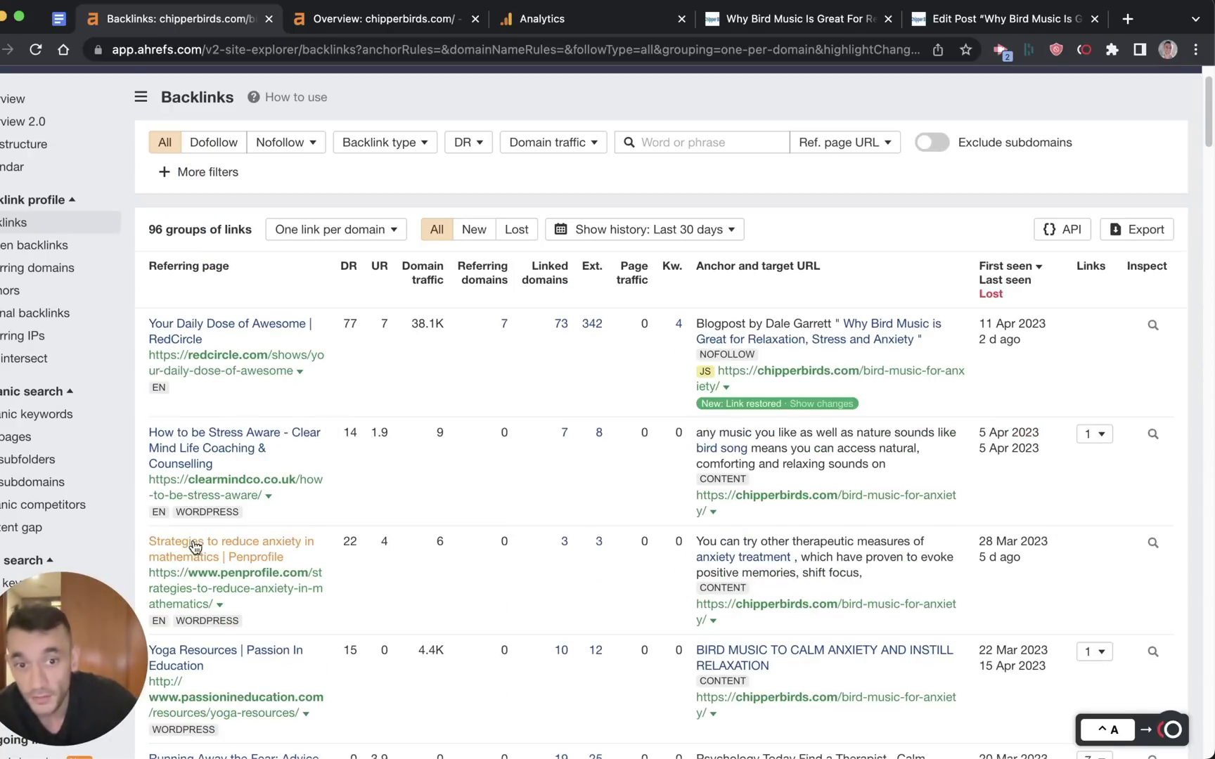
pyautogui.scroll(-1, 437, 505)
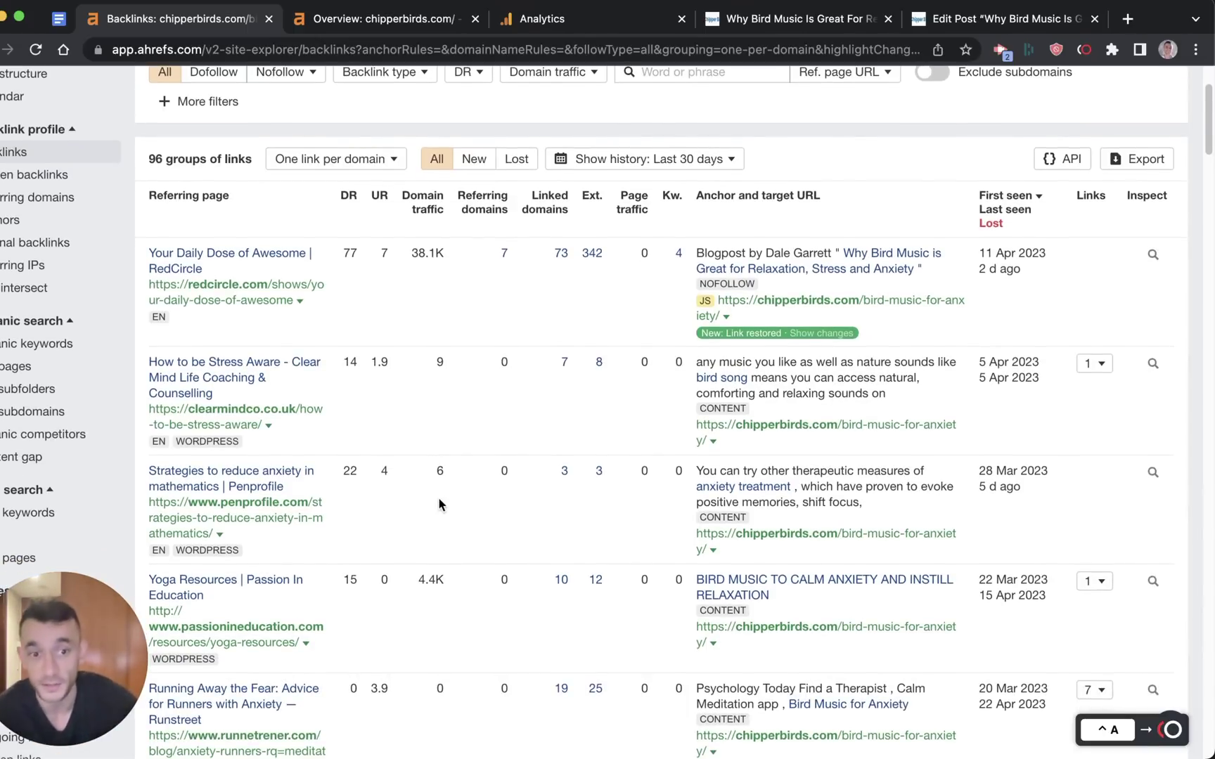
pyautogui.scroll(-10, 439, 503)
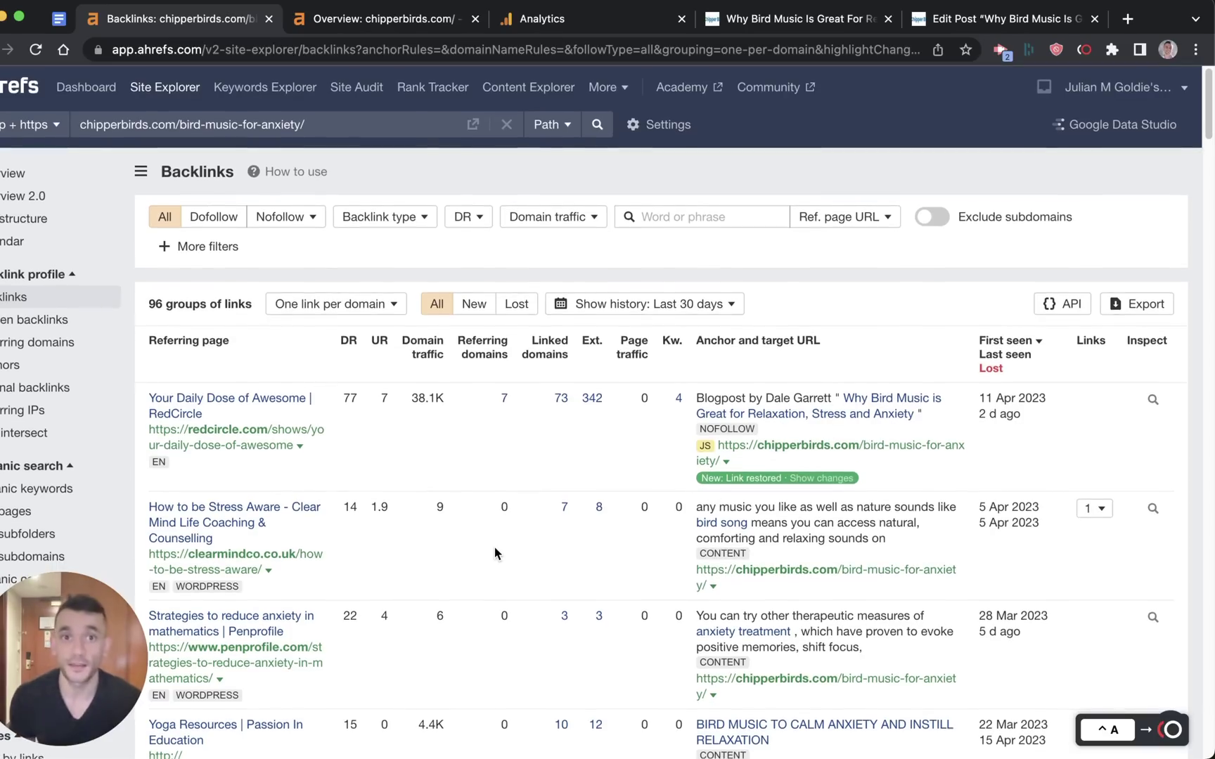
# - Switch to the live bird music article and open ChatGPT in a new tab
pyautogui.press('super+5')
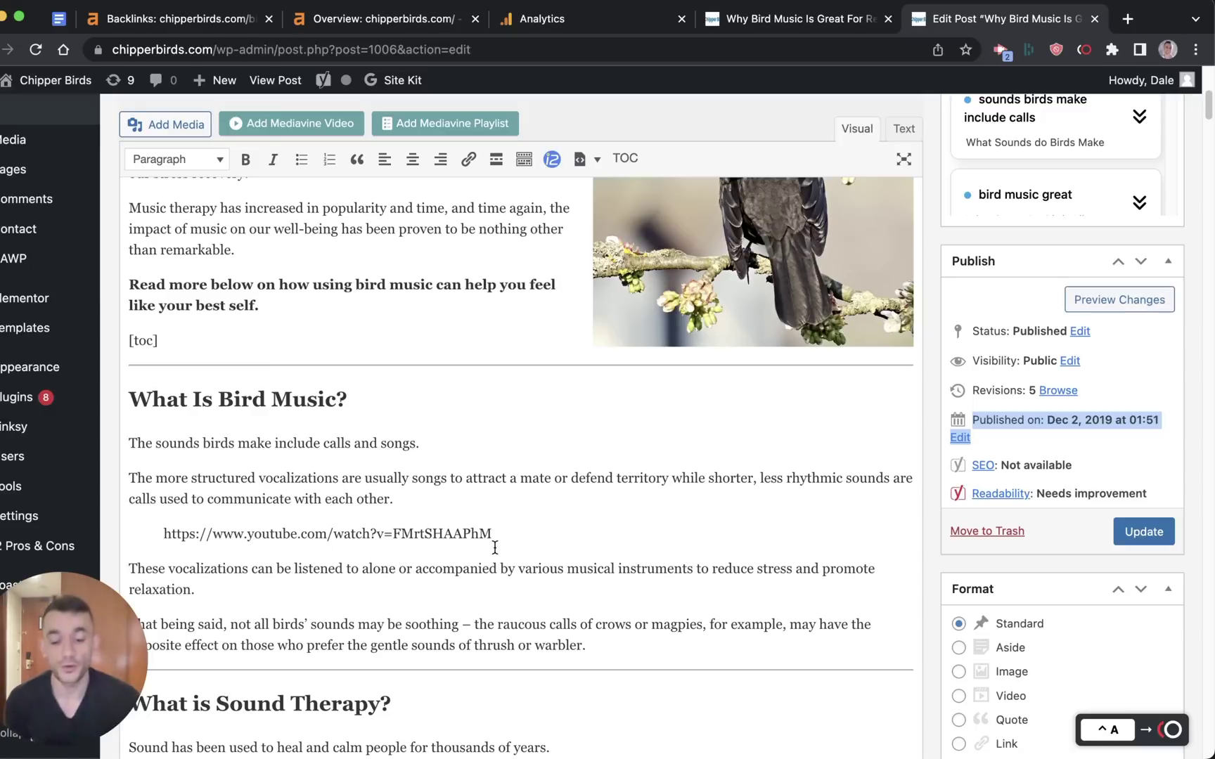
pyautogui.hotkey('ctrl', 'shift', 'Tab')
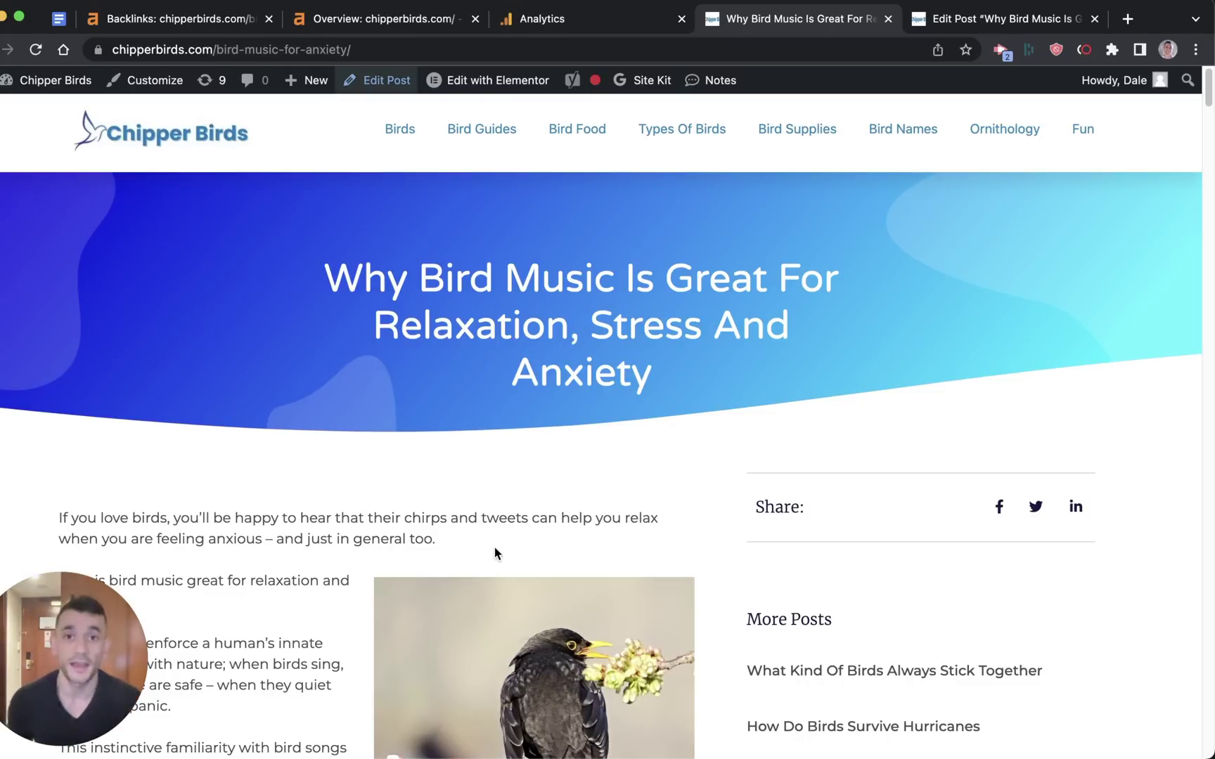
pyautogui.hotkey('ctrl', 't')
pyautogui.write('chat')
pyautogui.press('Return')
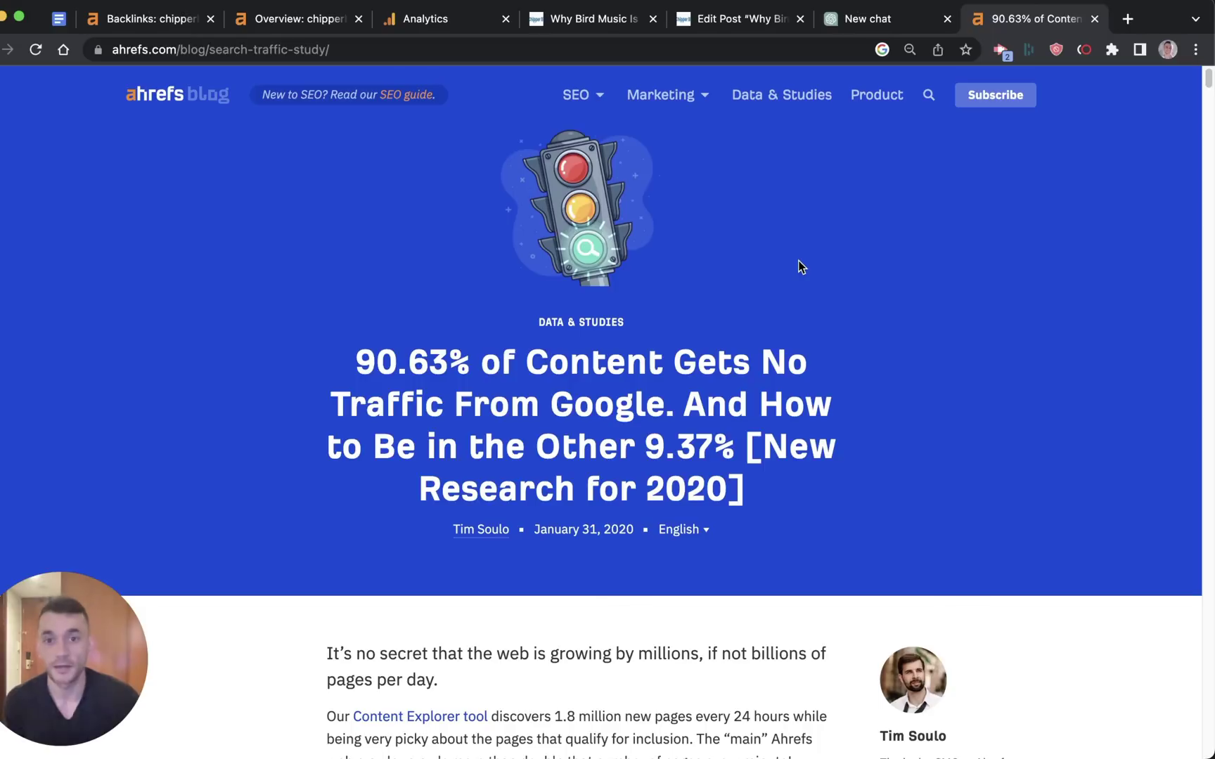
# - Read the Ahrefs search-traffic study from its title down to the Reason 1 no-backlinks section
pyautogui.moveTo(354, 351); pyautogui.dragTo(852, 478)
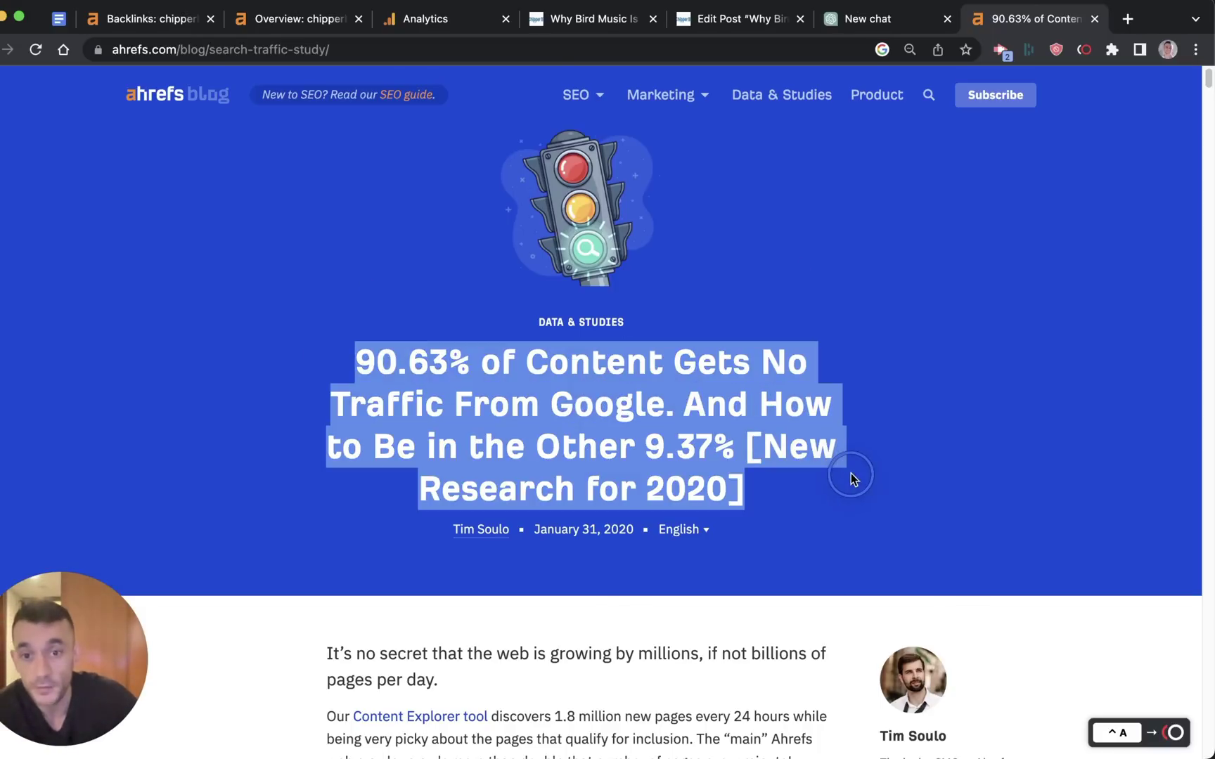
pyautogui.scroll(-15, 854, 471)
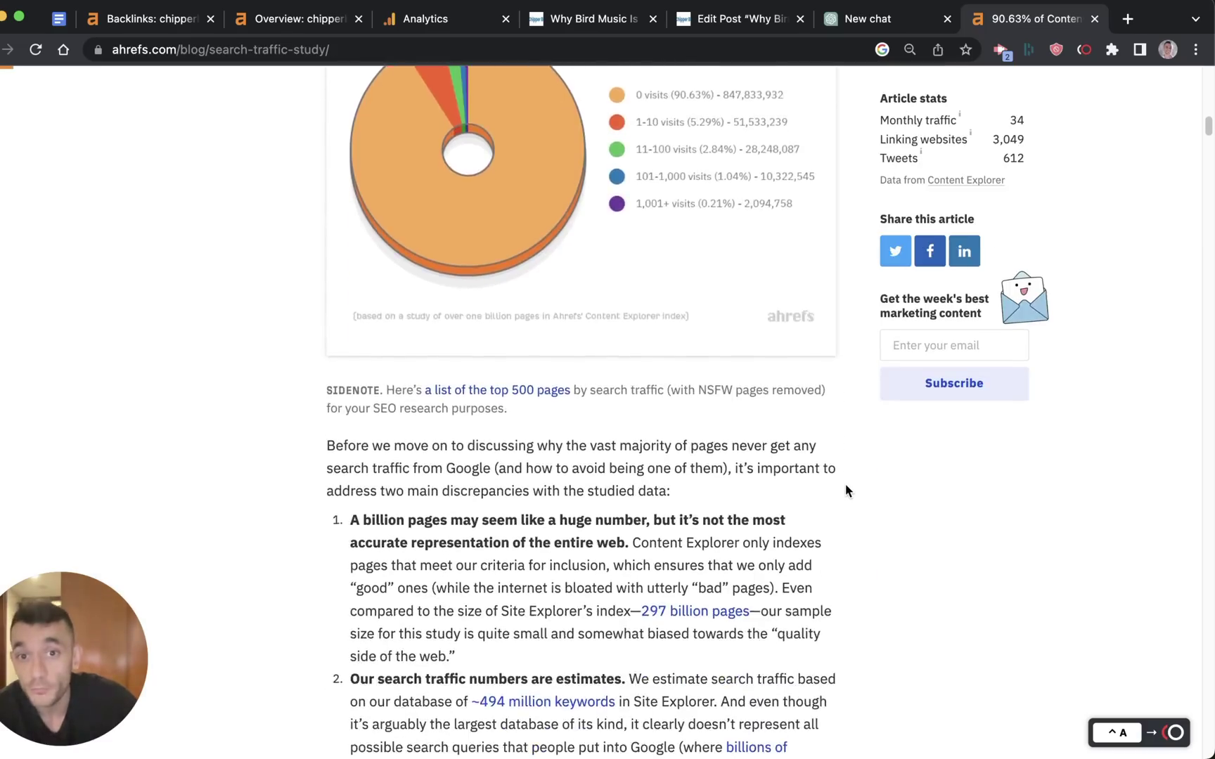
pyautogui.scroll(-20, 845, 489)
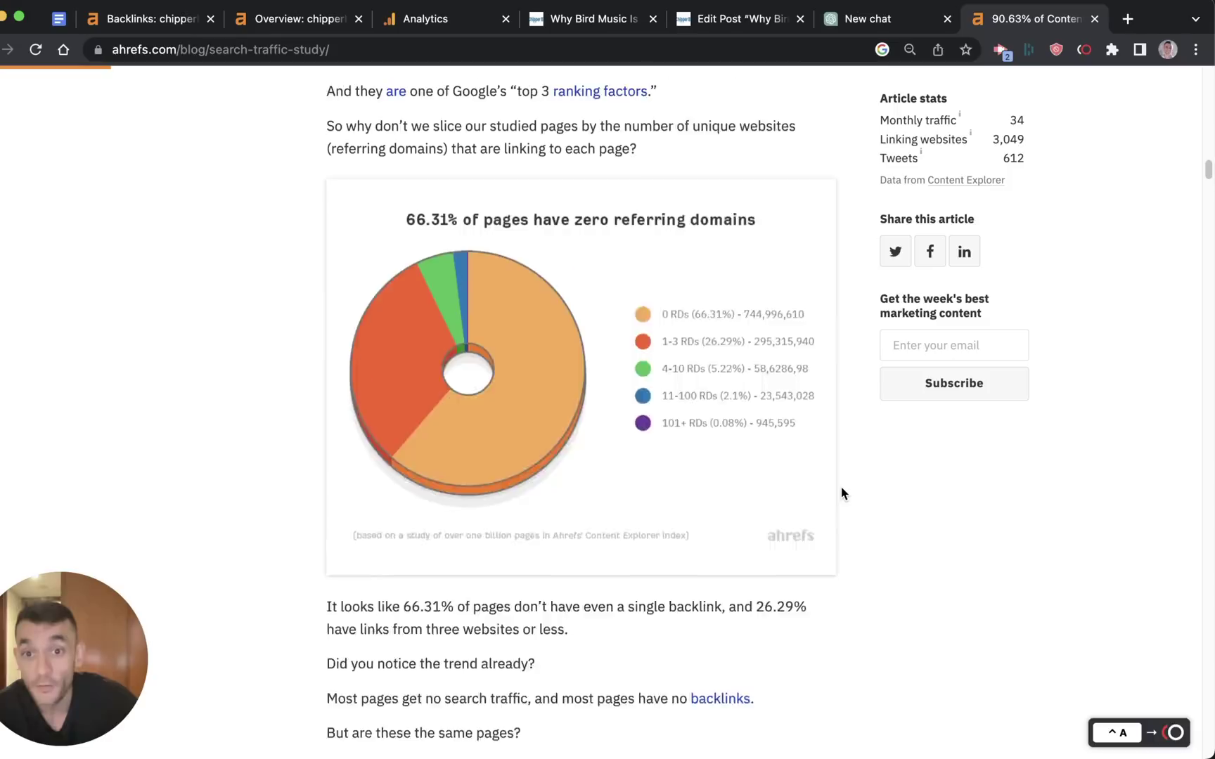
pyautogui.scroll(5, 842, 492)
pyautogui.moveTo(263, 225); pyautogui.dragTo(776, 469)
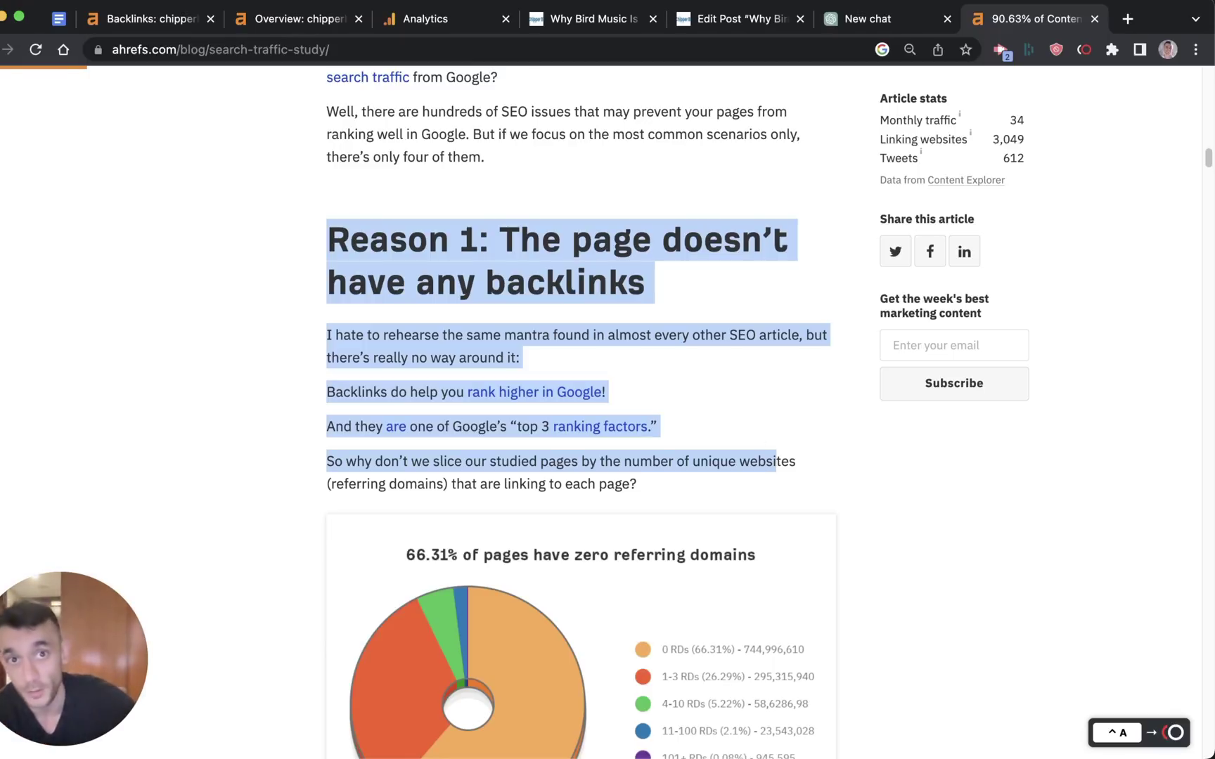
pyautogui.click(552, 22)
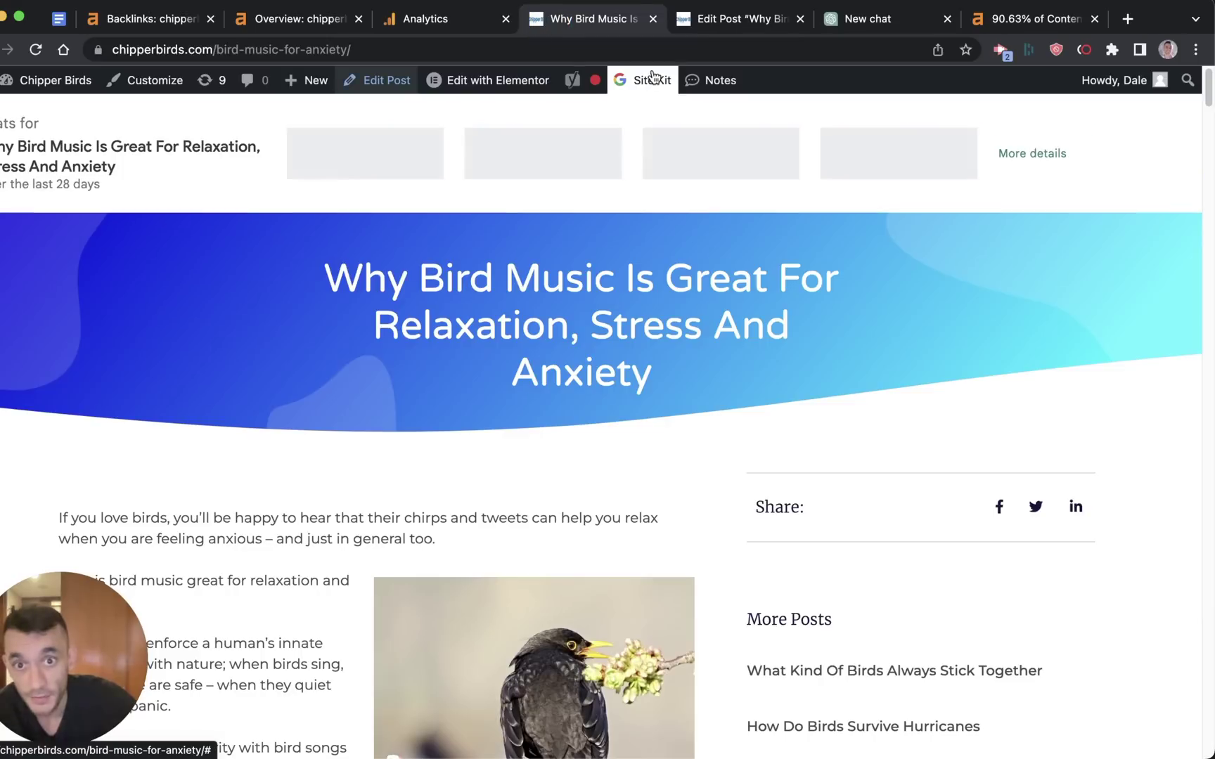
pyautogui.scroll(-1, 605, 359)
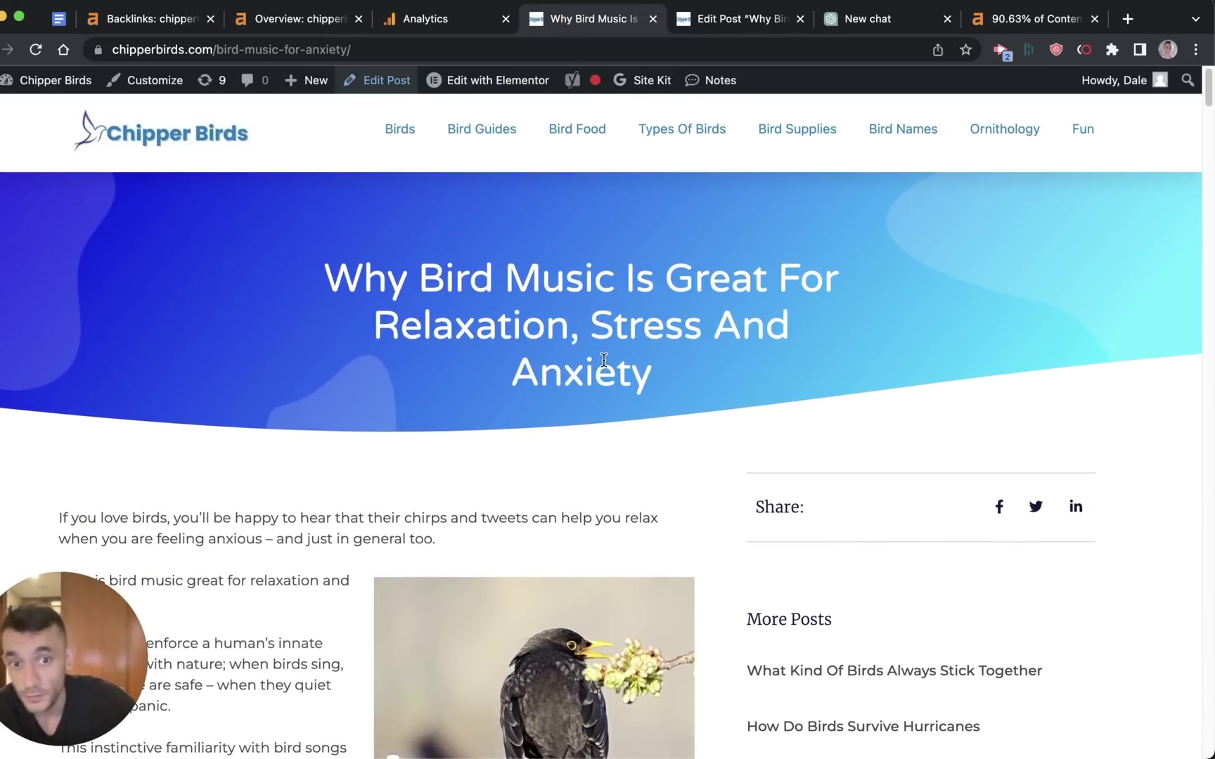
pyautogui.moveTo(330, 281); pyautogui.dragTo(654, 398)
pyautogui.click(698, 396)
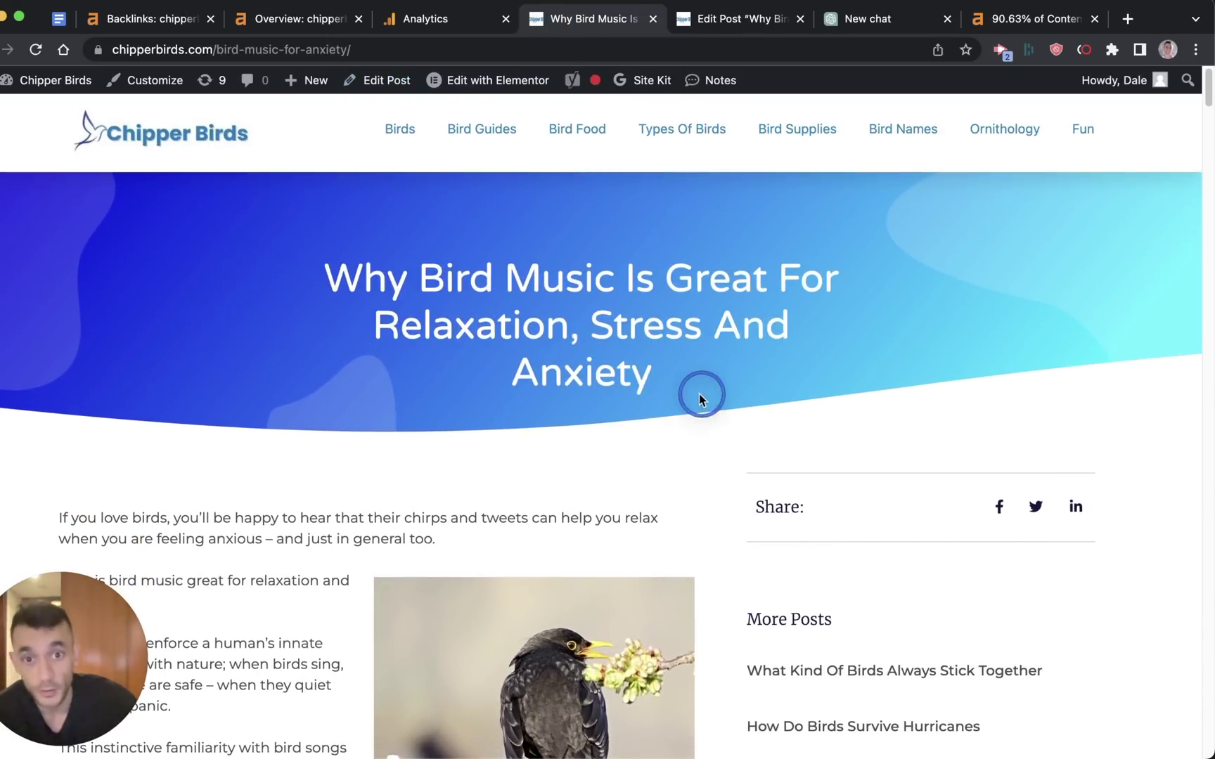
pyautogui.scroll(1, 613, 416)
pyautogui.scroll(-1, 613, 416)
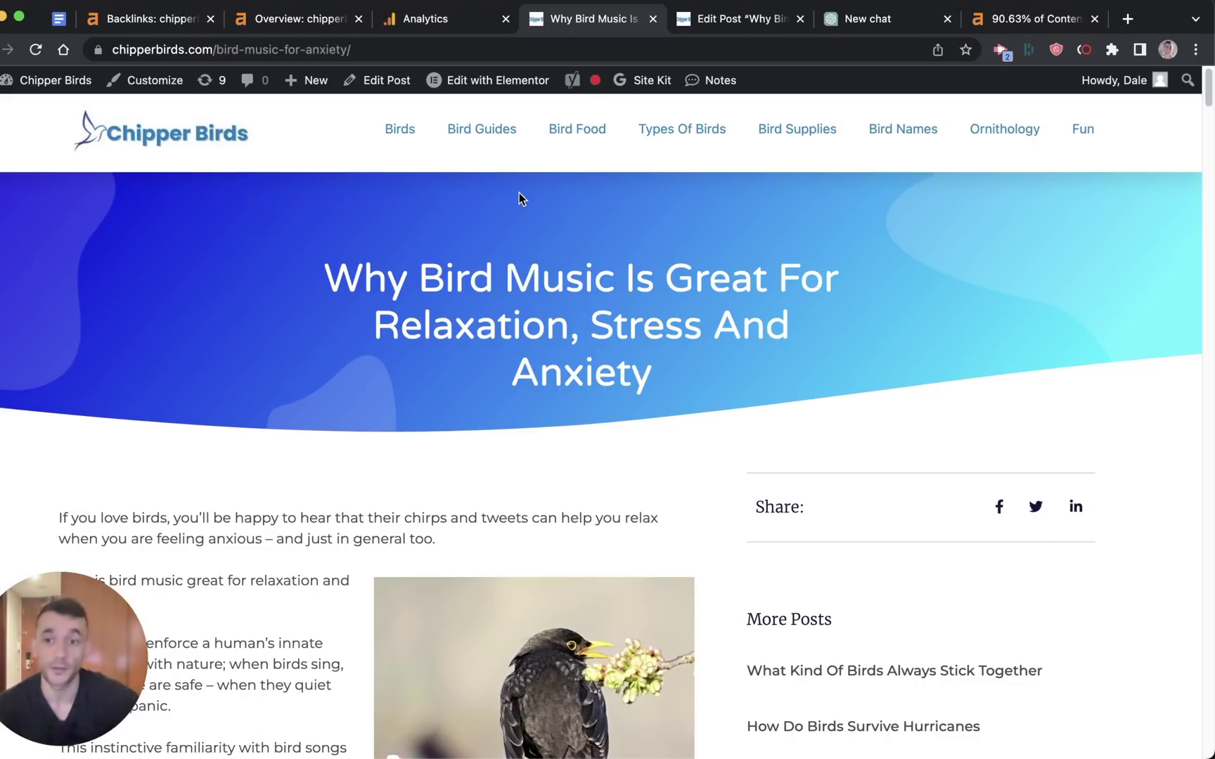
pyautogui.scroll(-15, 542, 602)
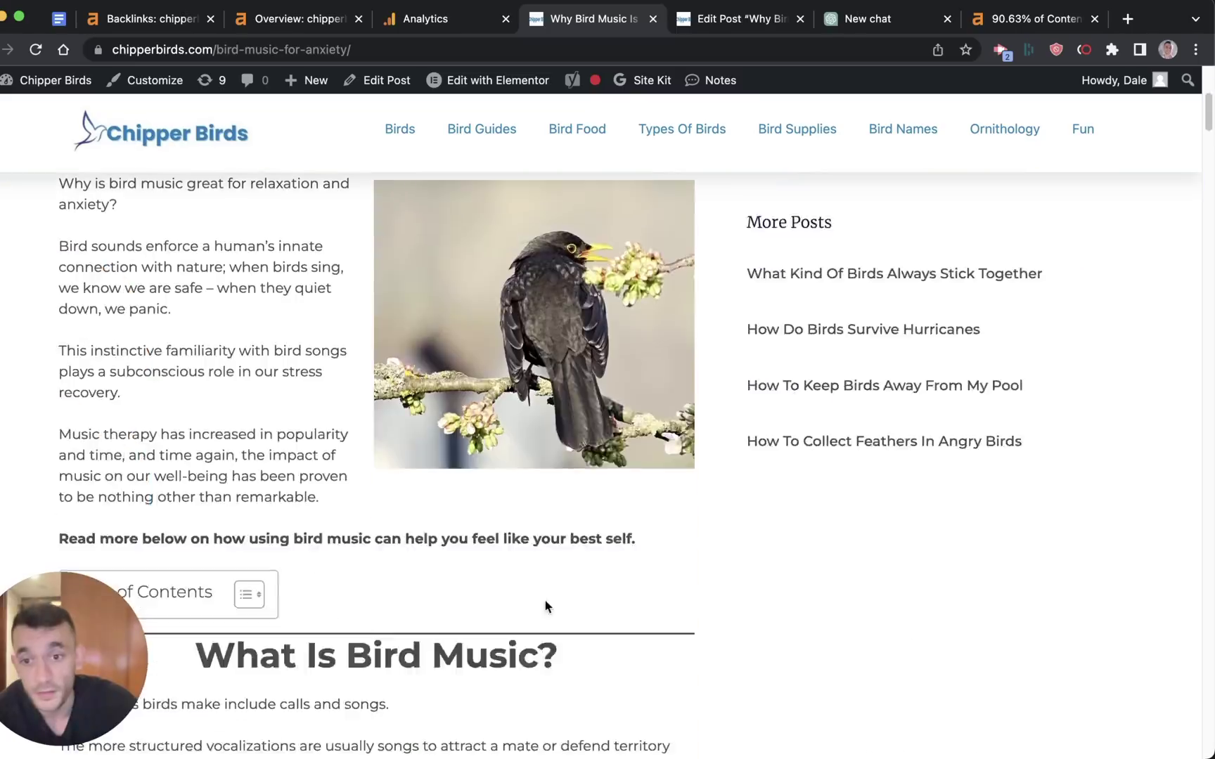
pyautogui.scroll(-15, 541, 634)
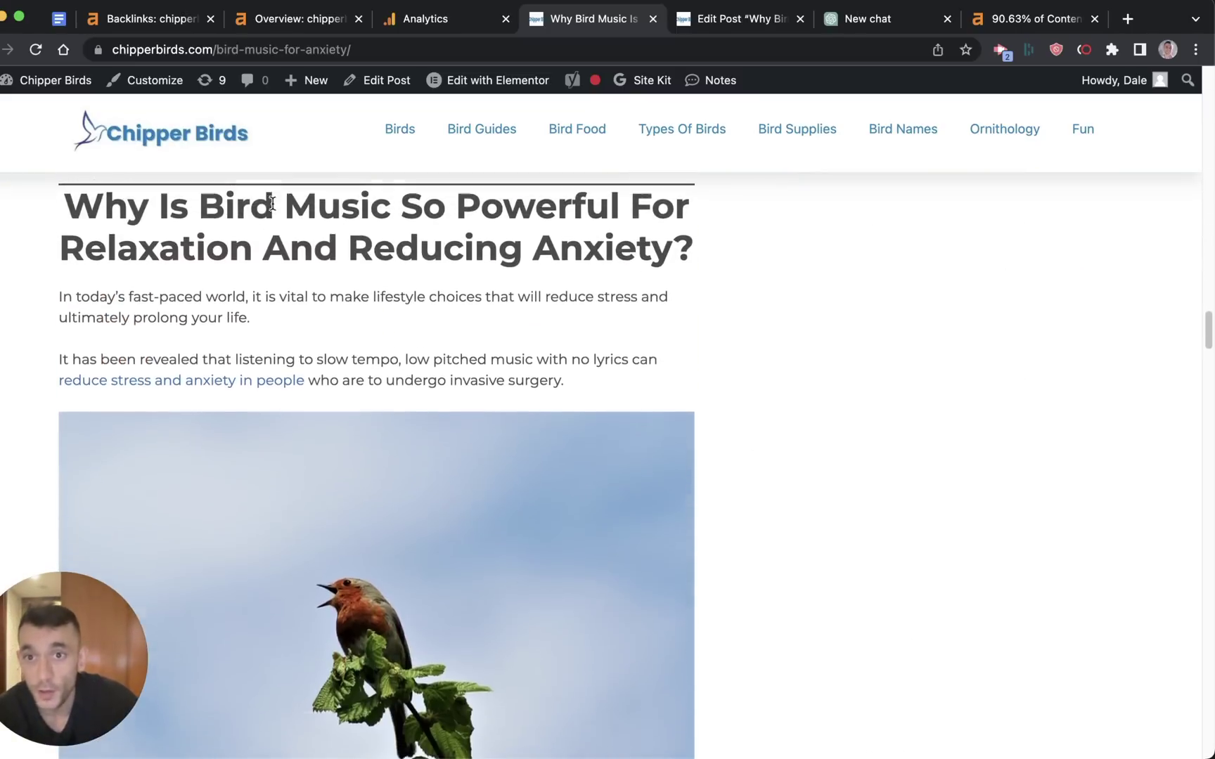
pyautogui.scroll(3, 272, 203)
pyautogui.moveTo(61, 272); pyautogui.dragTo(849, 398)
pyautogui.click(787, 394)
pyautogui.press('Home')
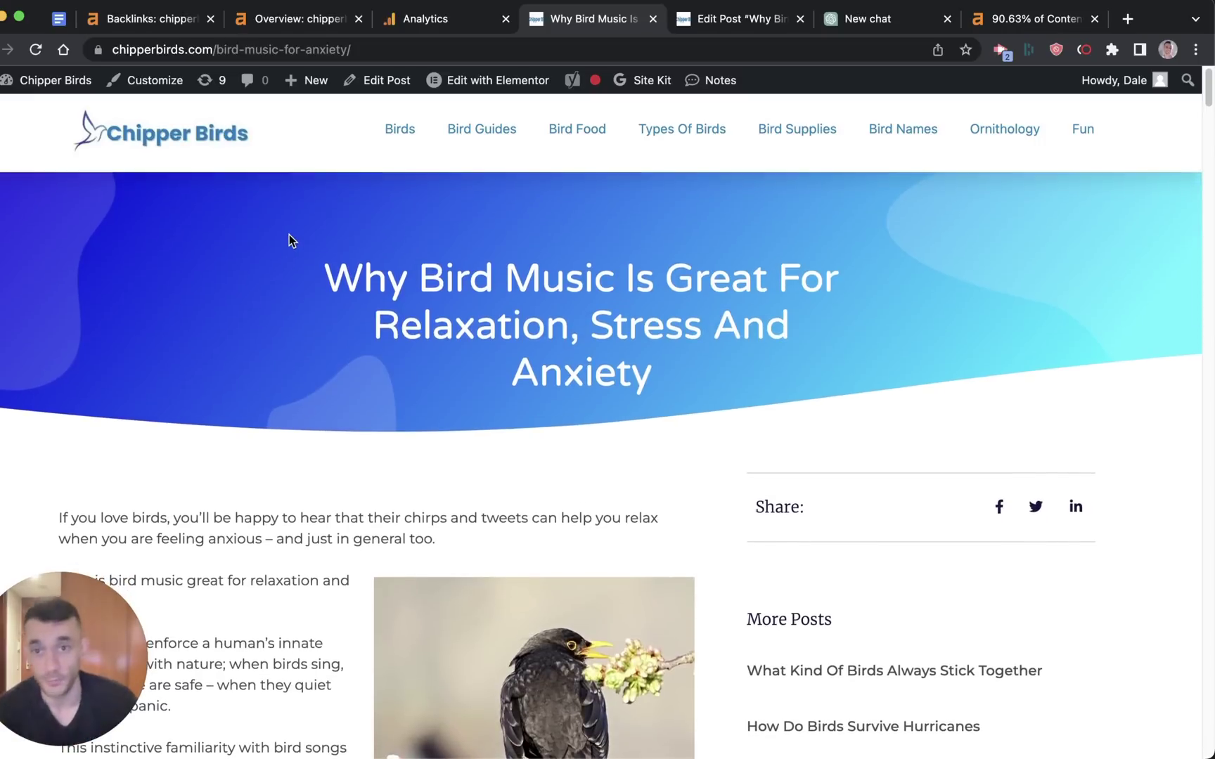
pyautogui.moveTo(320, 251); pyautogui.dragTo(632, 302)
pyautogui.moveTo(677, 377); pyautogui.dragTo(386, 335)
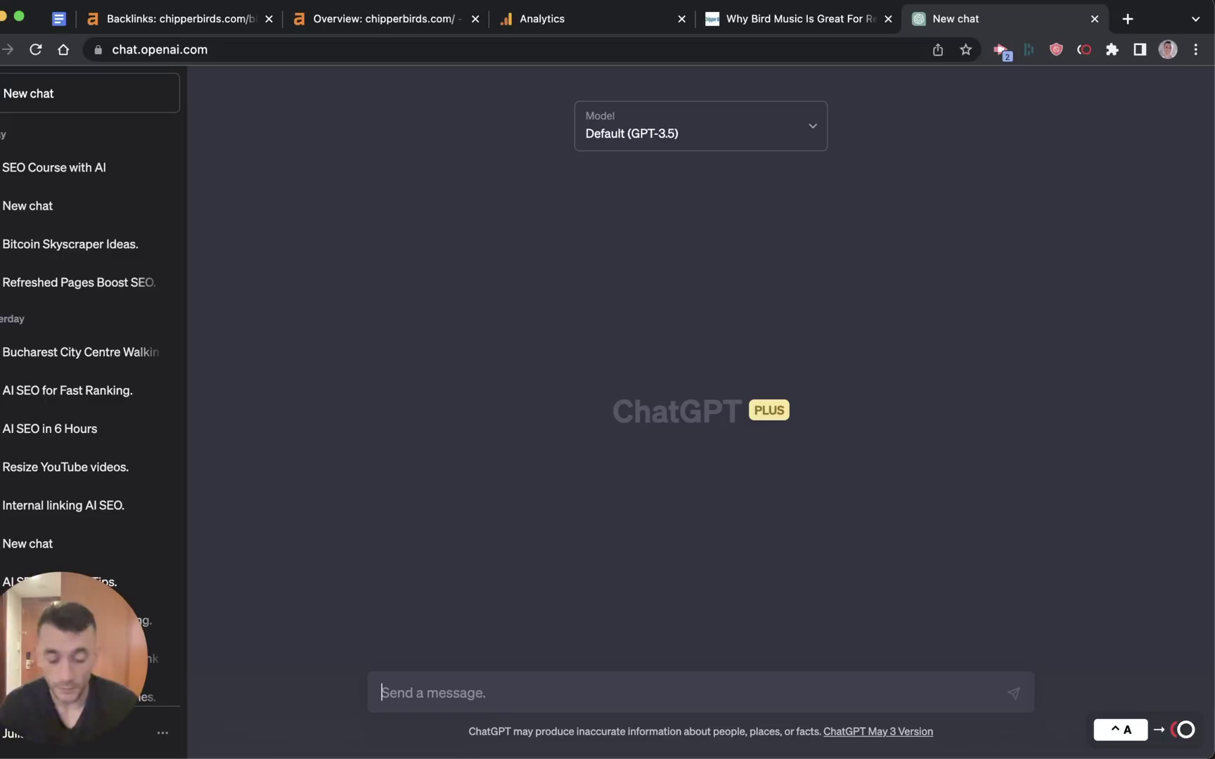
# - Send ChatGPT the Skyscraper prompt 'for my website about bird watching' plus the unique-angle paragraph
pyautogui.write('Give me some SEO Skyscraper topic ideas')
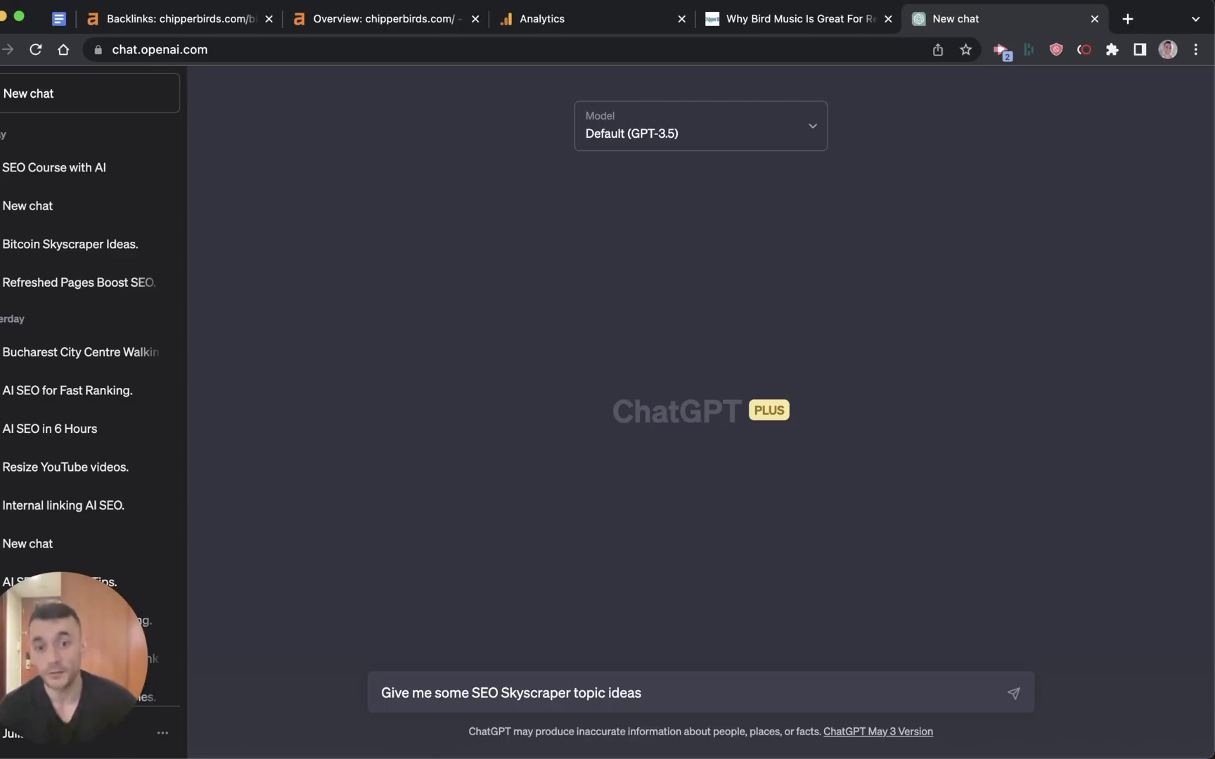
pyautogui.write('for my website about')
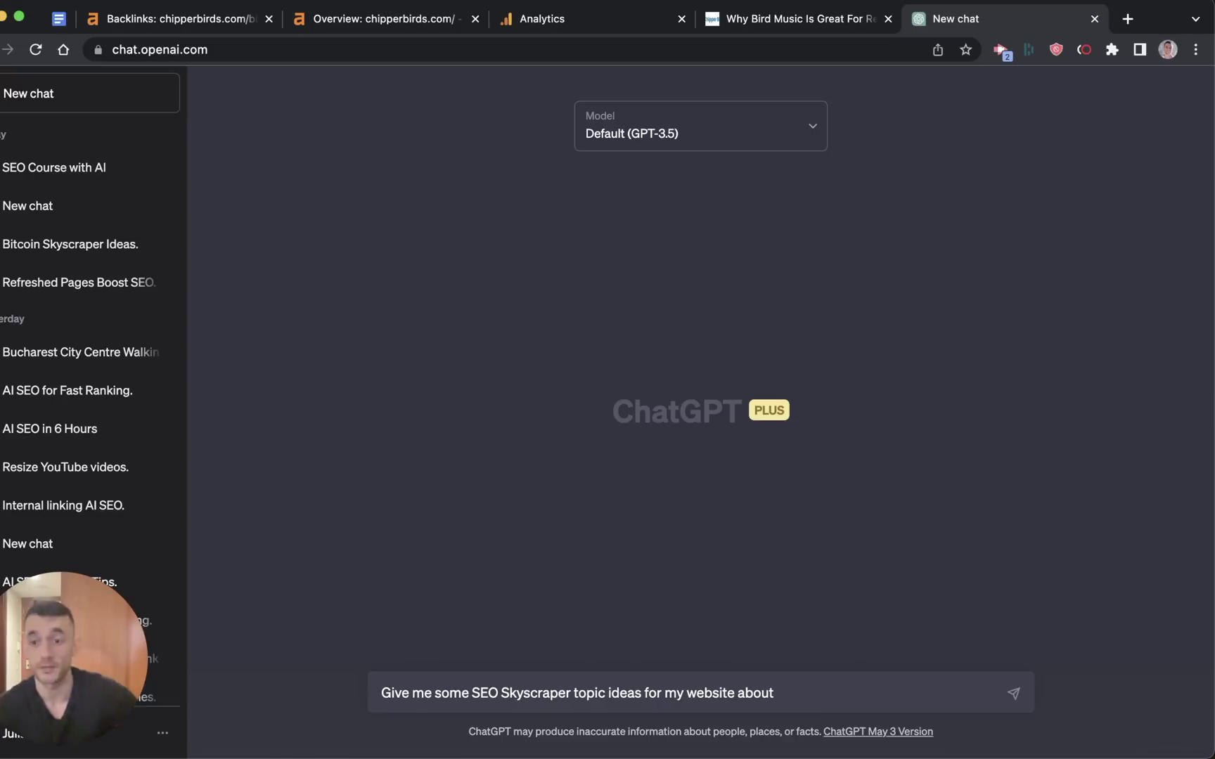
pyautogui.write('we')
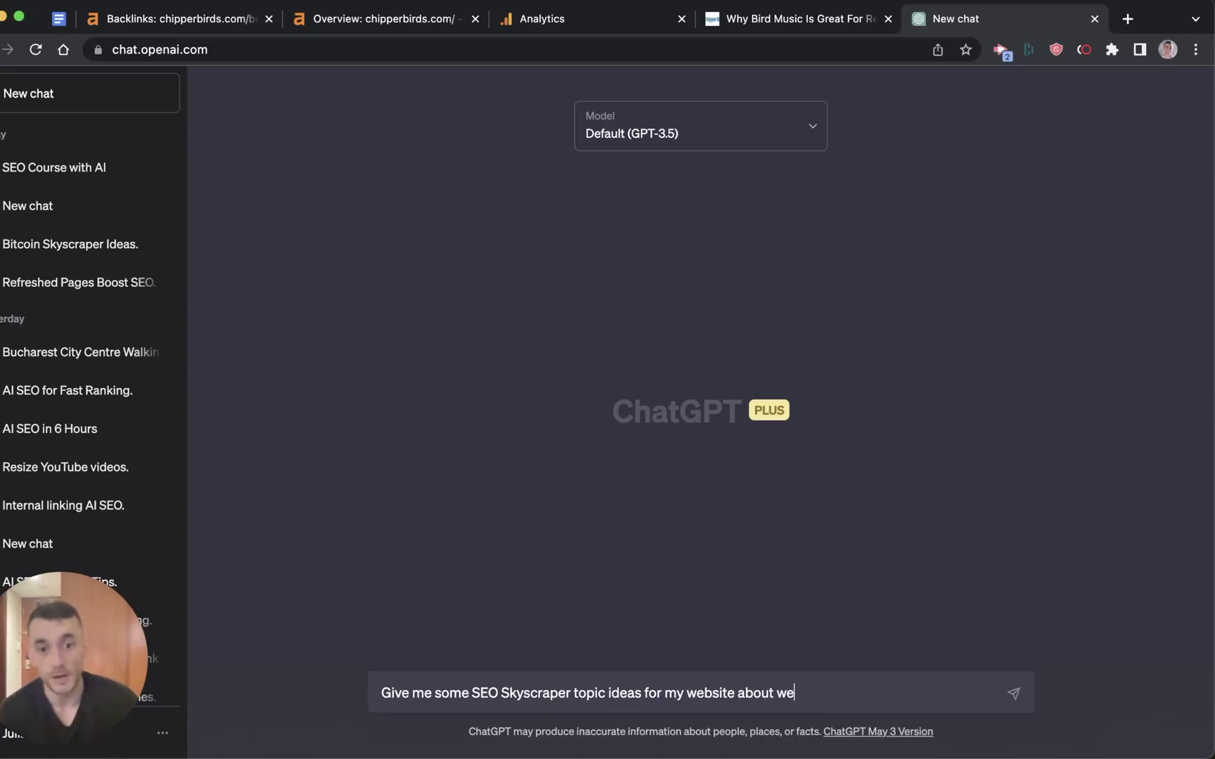
pyautogui.write('bs')
pyautogui.press('BackSpace')
pyautogui.press('BackSpace')
pyautogui.press('BackSpace')
pyautogui.press('BackSpace')
pyautogui.write('bird watching')
pyautogui.write('Come up with a unique angle that would appeal to people outside of my industry so that I have a lot of link building prospects')
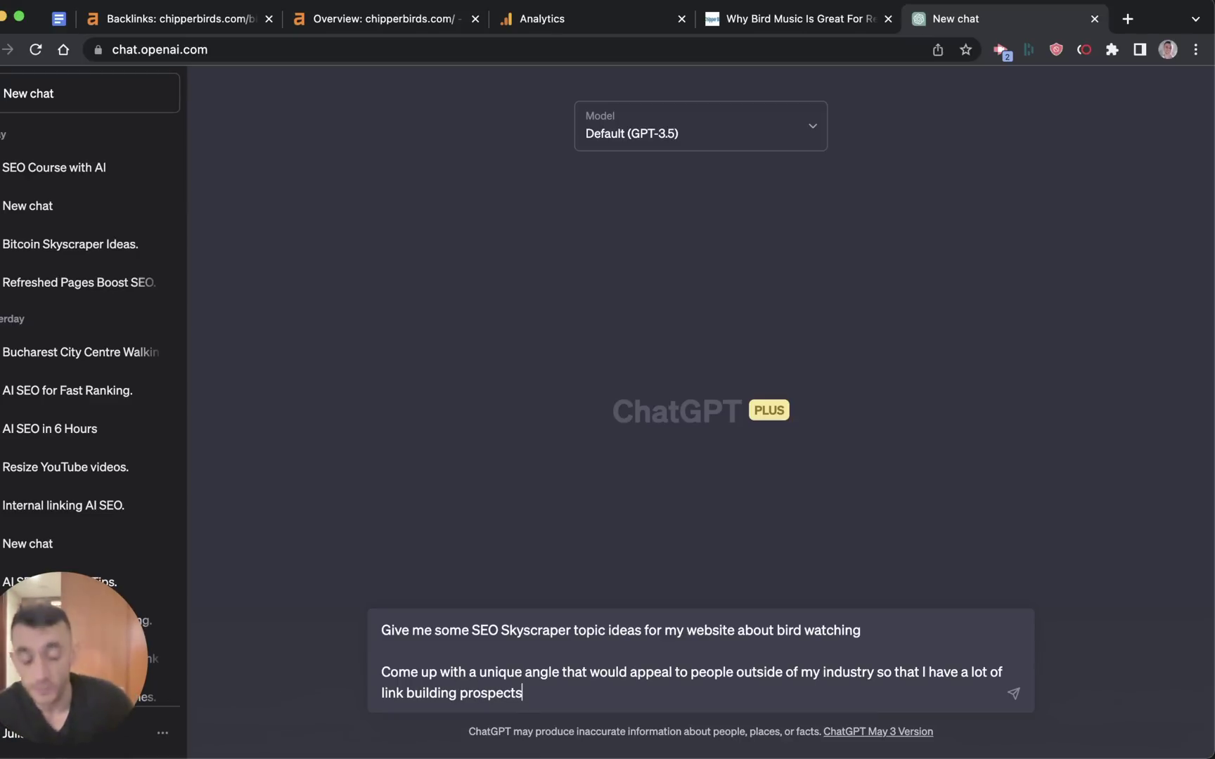
pyautogui.press('Return')
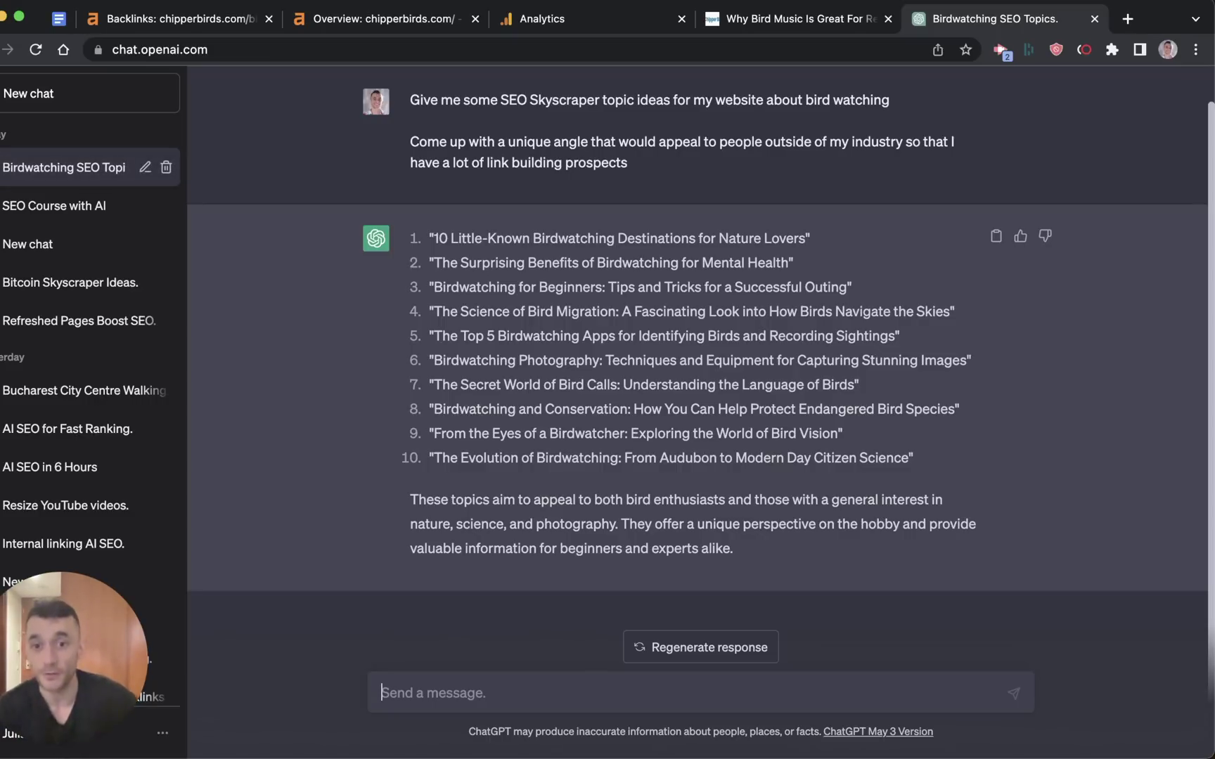
# - Select and review ChatGPT's ten bird watching topic ideas, including the mental health idea
pyautogui.moveTo(809, 238); pyautogui.dragTo(434, 227)
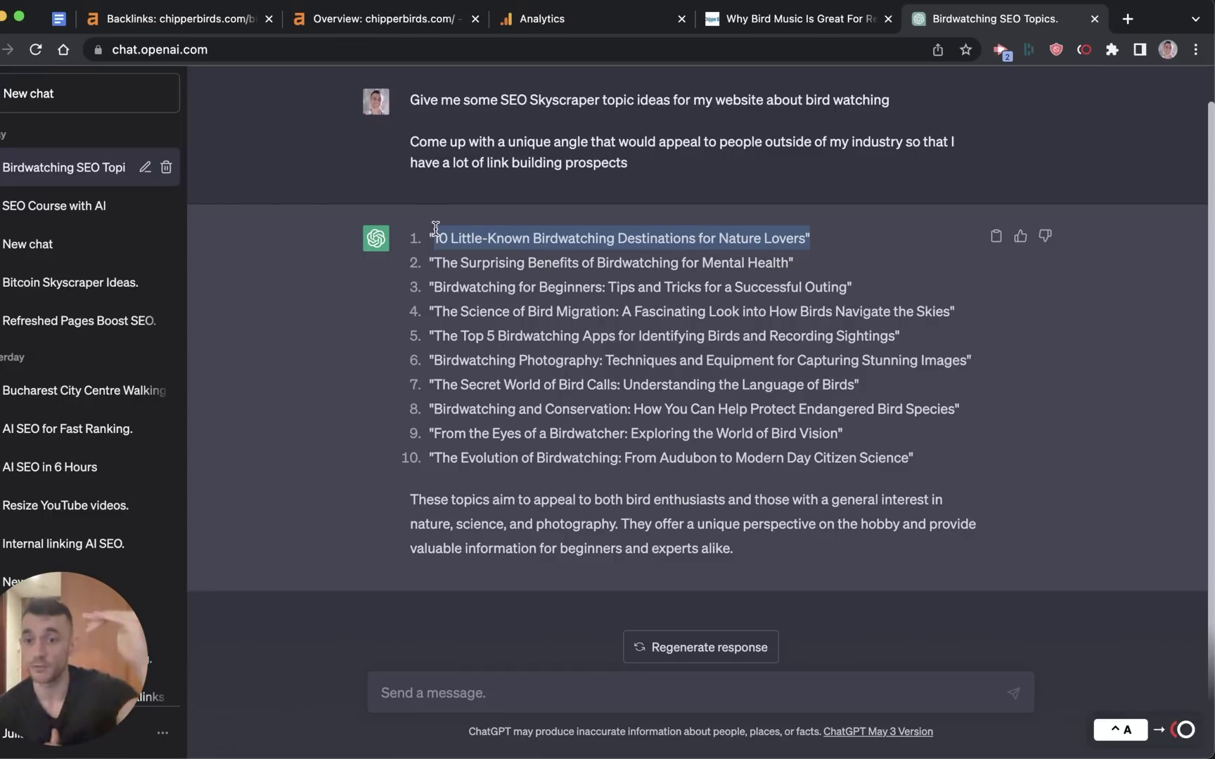
pyautogui.click(791, 260)
pyautogui.moveTo(733, 270); pyautogui.dragTo(422, 263)
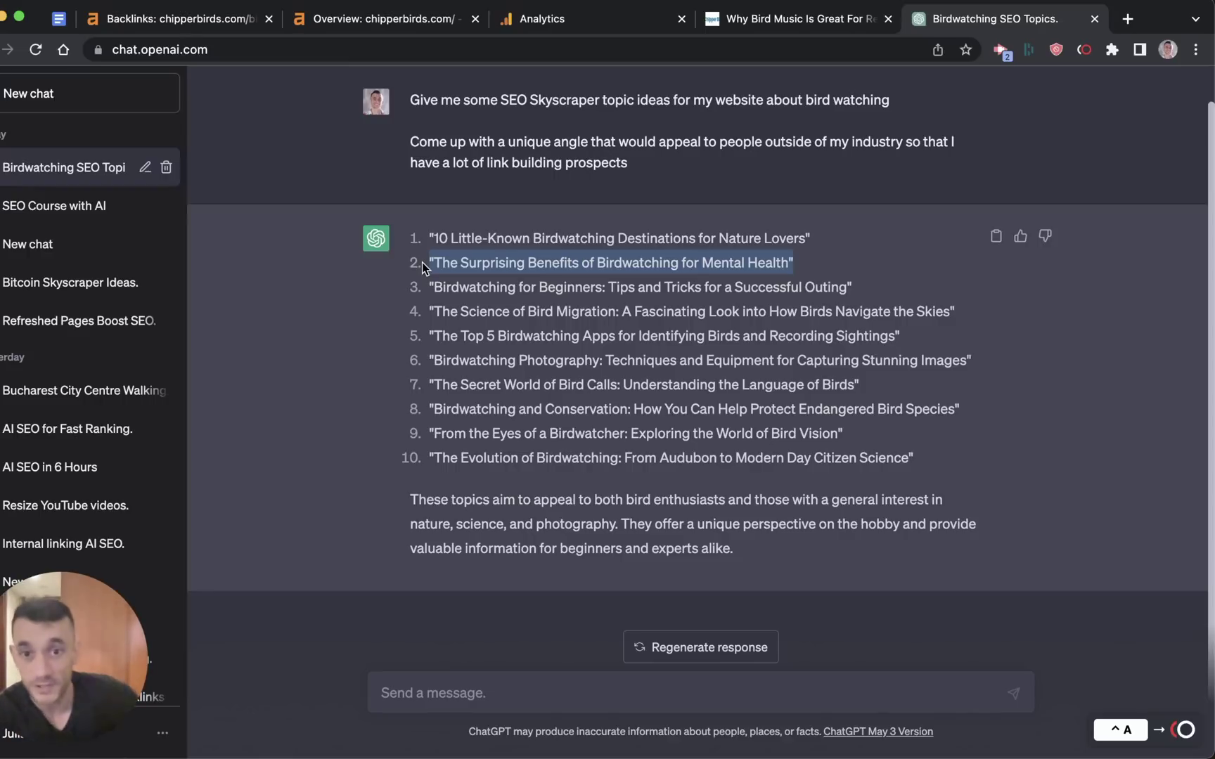
pyautogui.moveTo(415, 232); pyautogui.dragTo(988, 482)
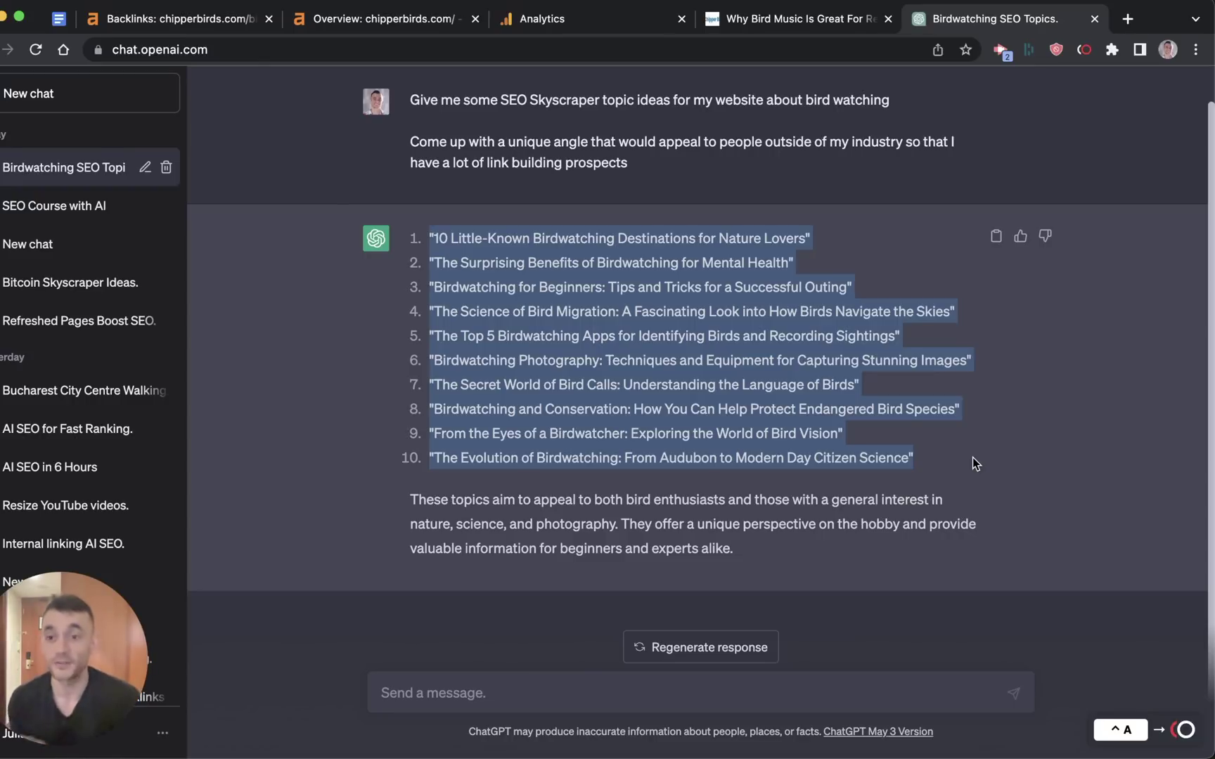
pyautogui.click(972, 457)
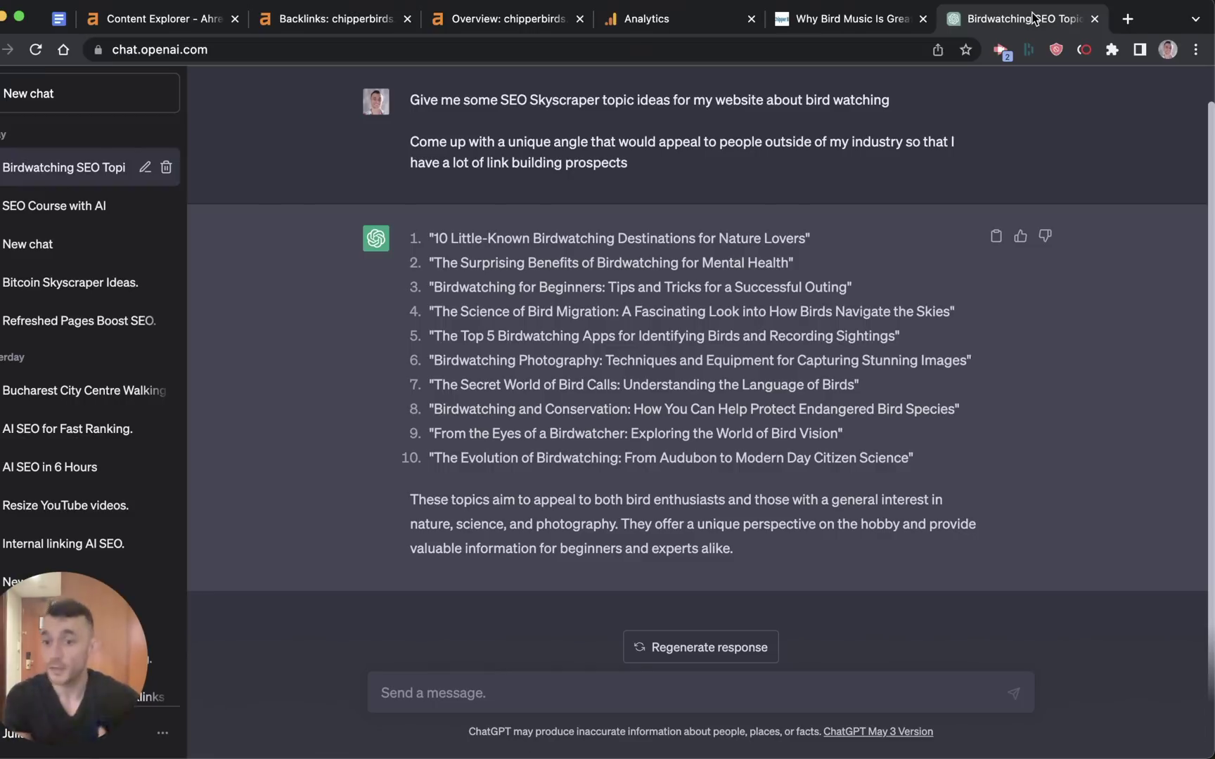
pyautogui.click(202, 22)
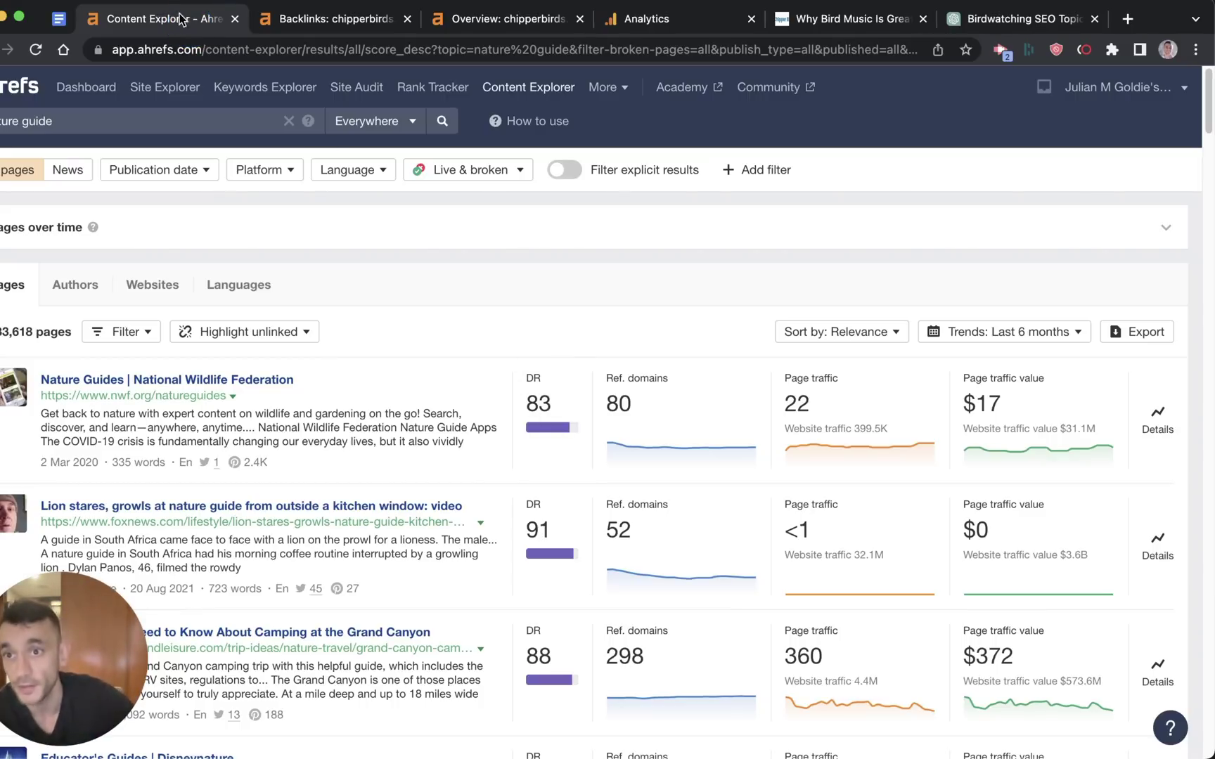
# - Scroll through the 'nature guide' Content Explorer results and their traffic figures
pyautogui.hotkey('ctrl', 'a')
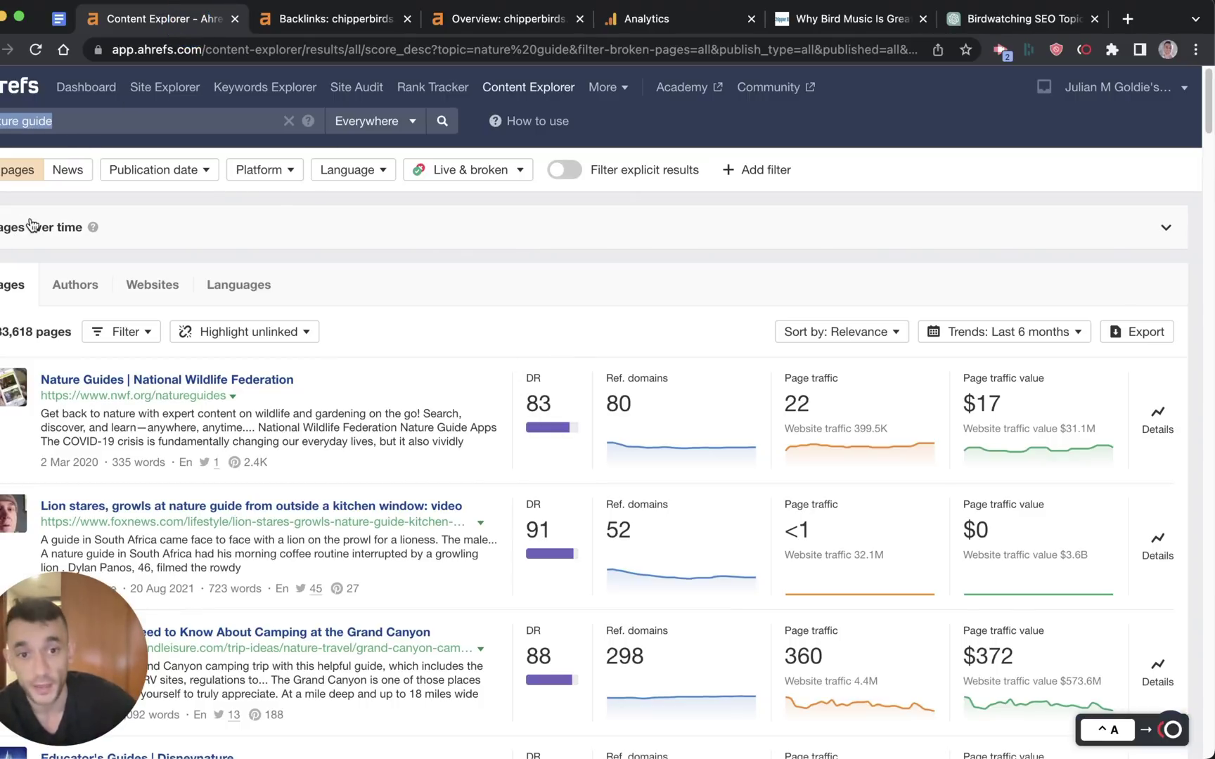
pyautogui.click(670, 262)
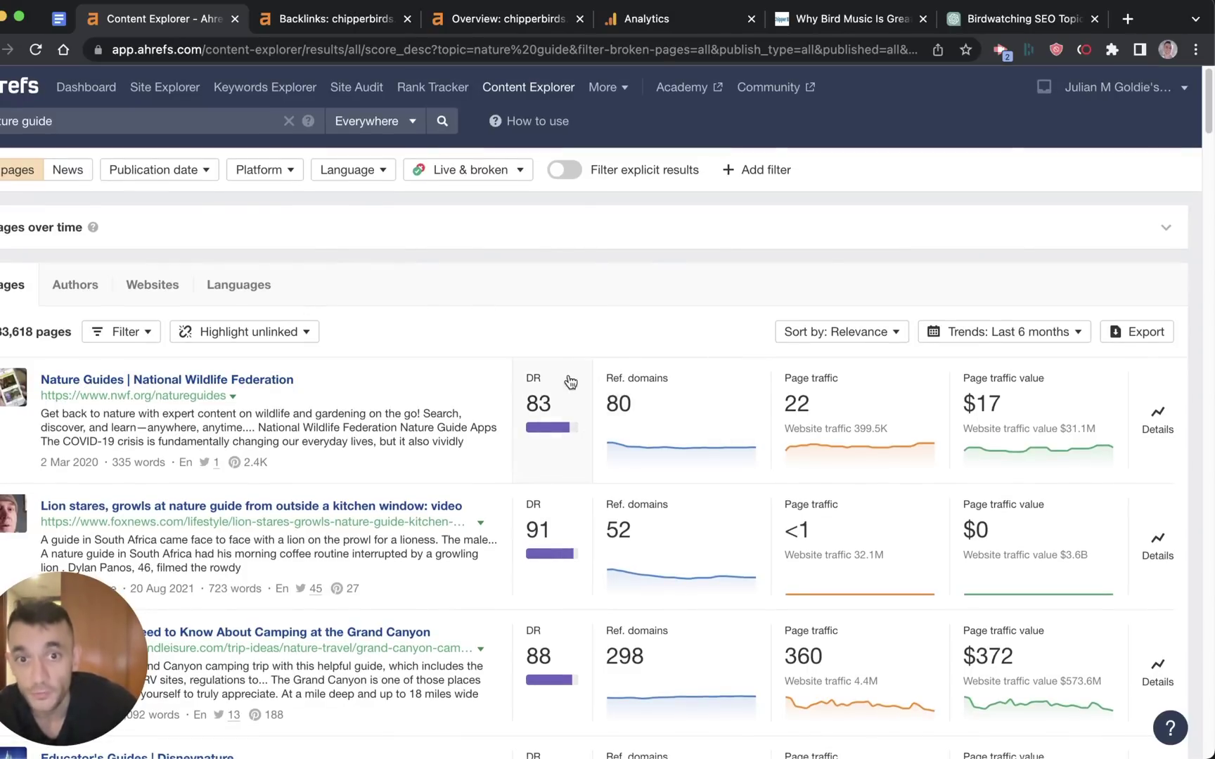
pyautogui.scroll(-3, 643, 390)
pyautogui.scroll(-9, 635, 399)
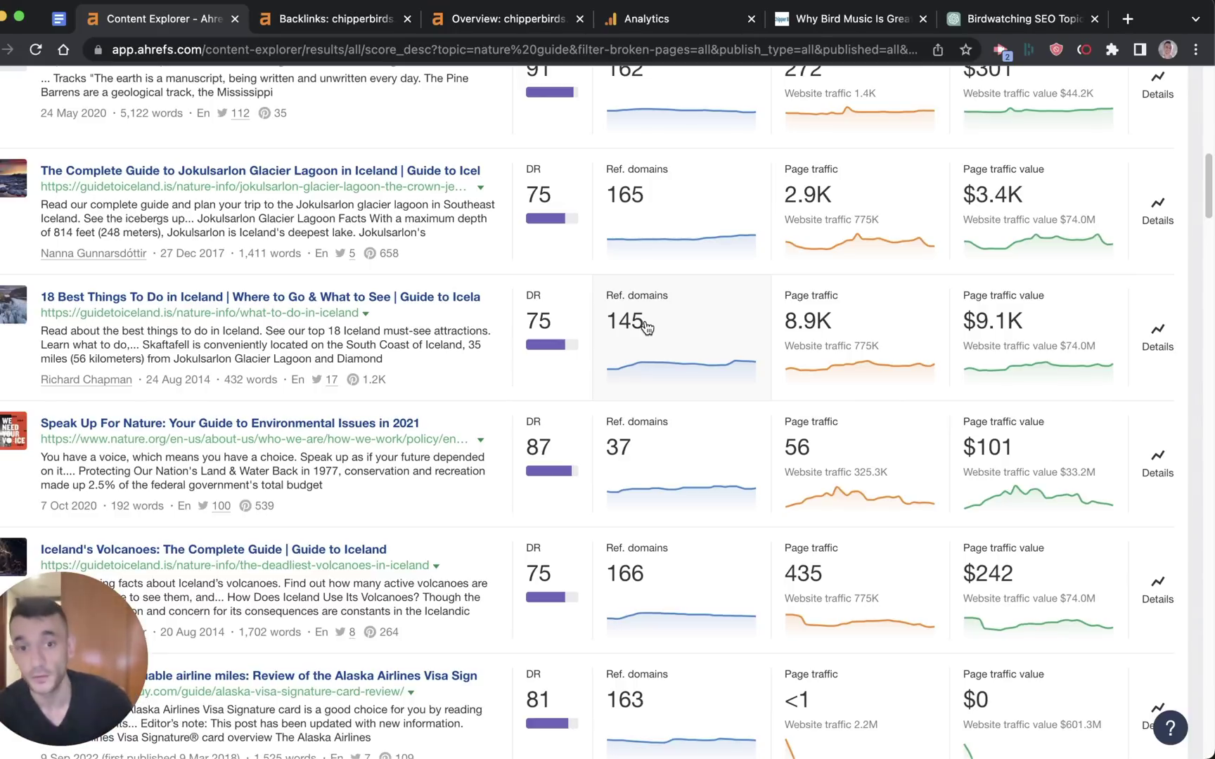
pyautogui.scroll(-1, 655, 417)
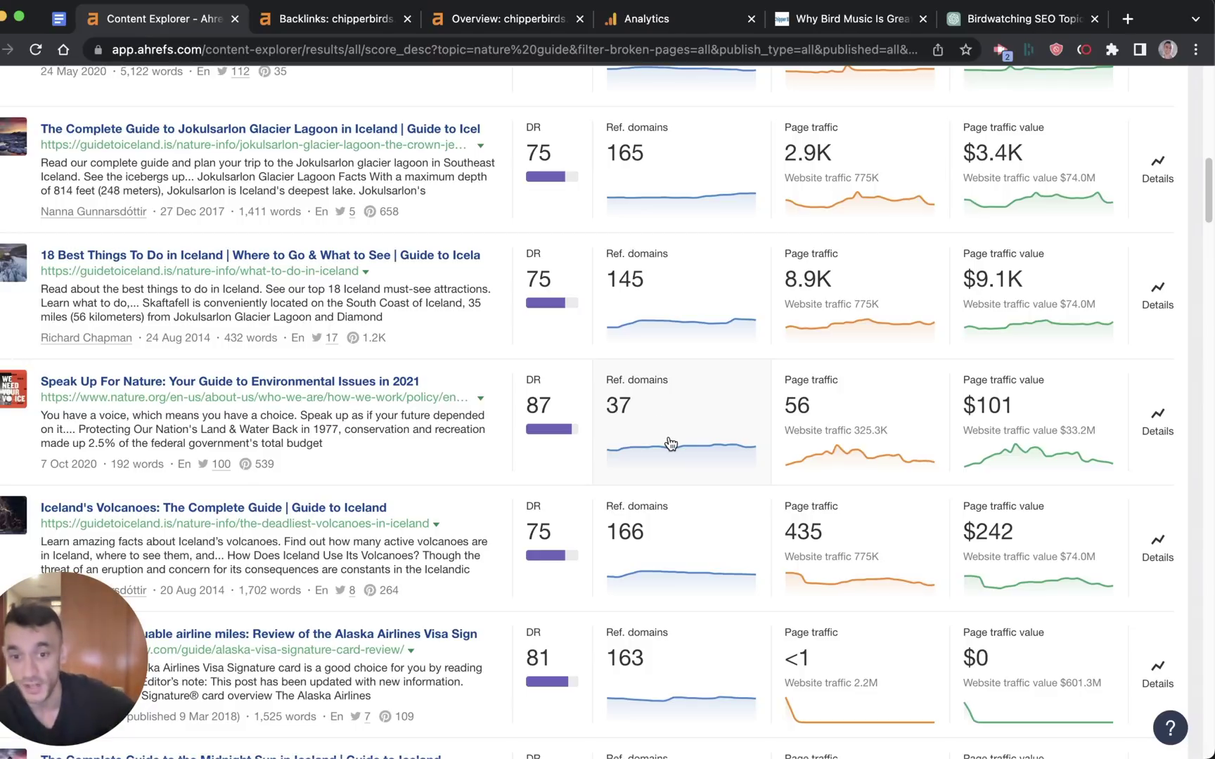
pyautogui.scroll(-7, 633, 457)
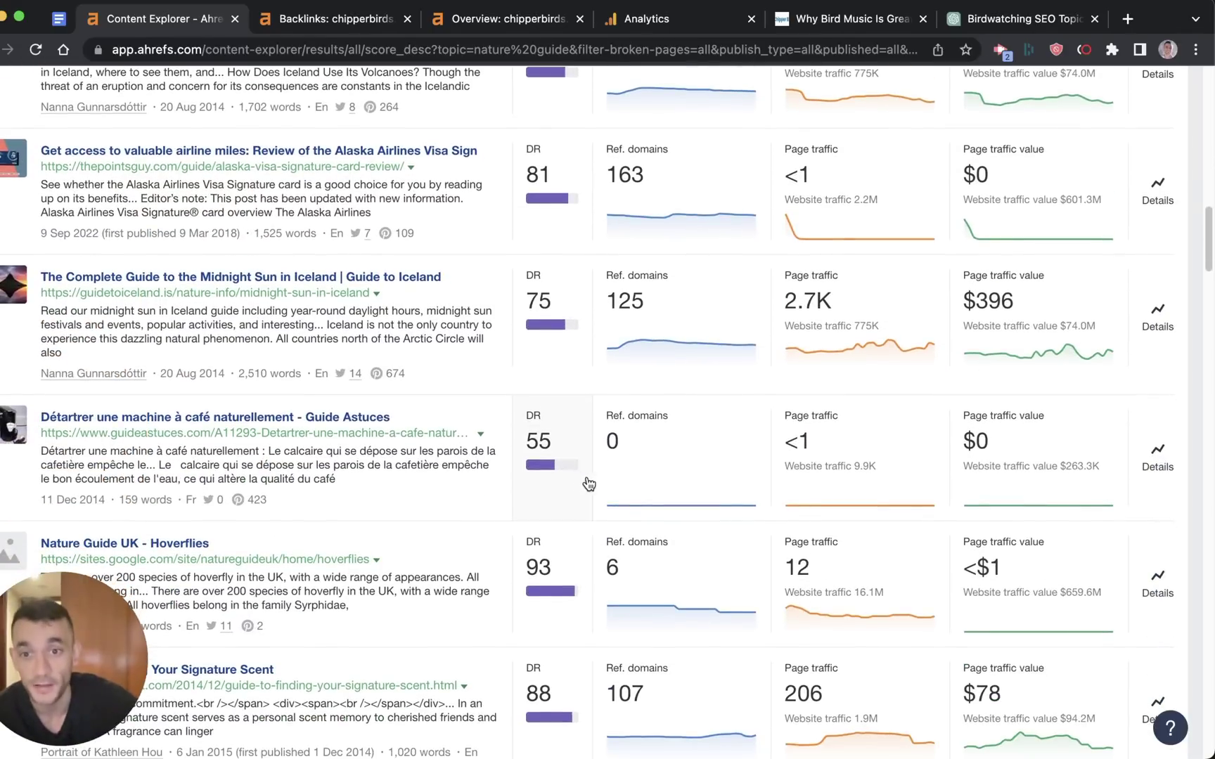
pyautogui.scroll(-3, 589, 484)
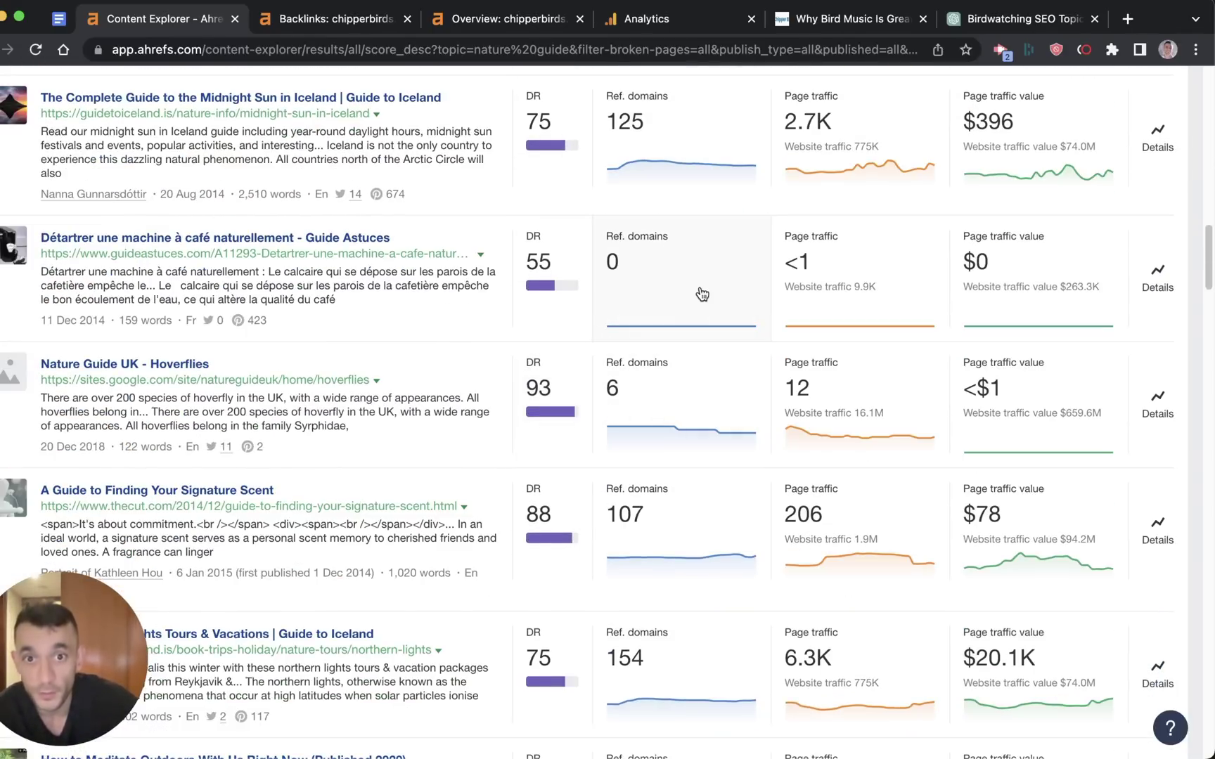
pyautogui.scroll(-2, 702, 294)
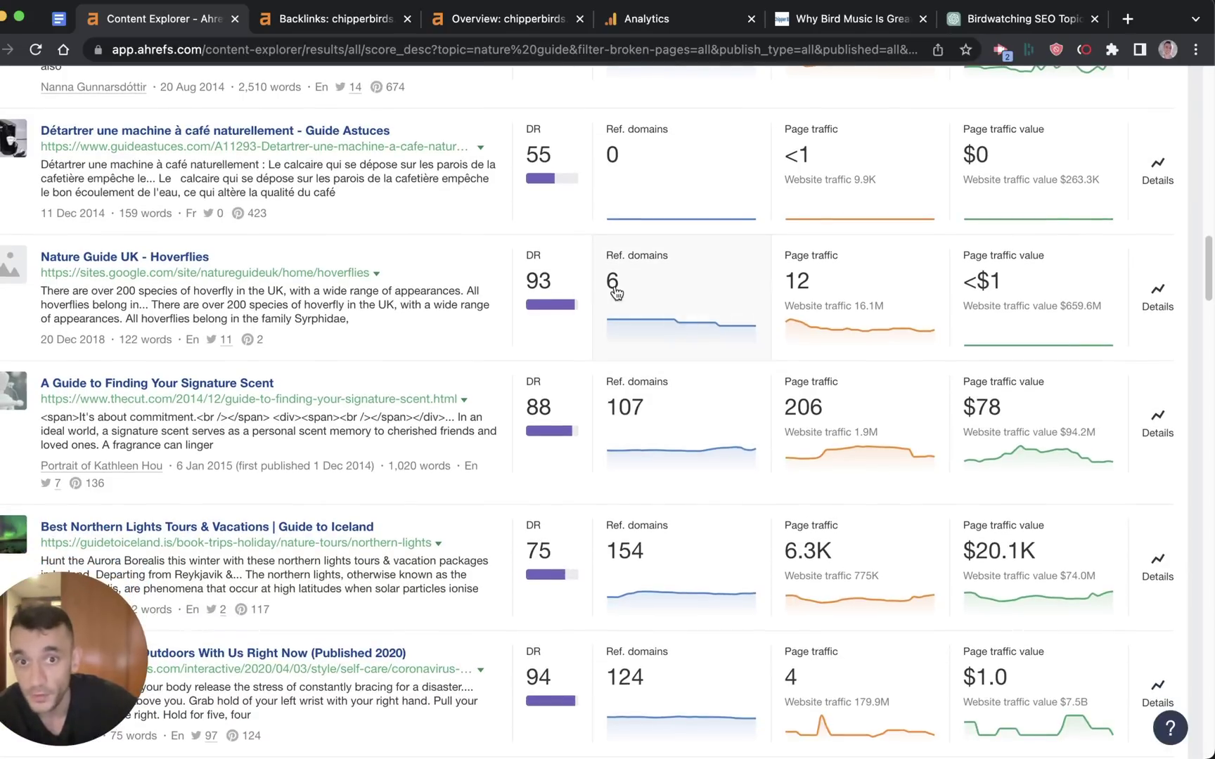
pyautogui.scroll(20, 615, 293)
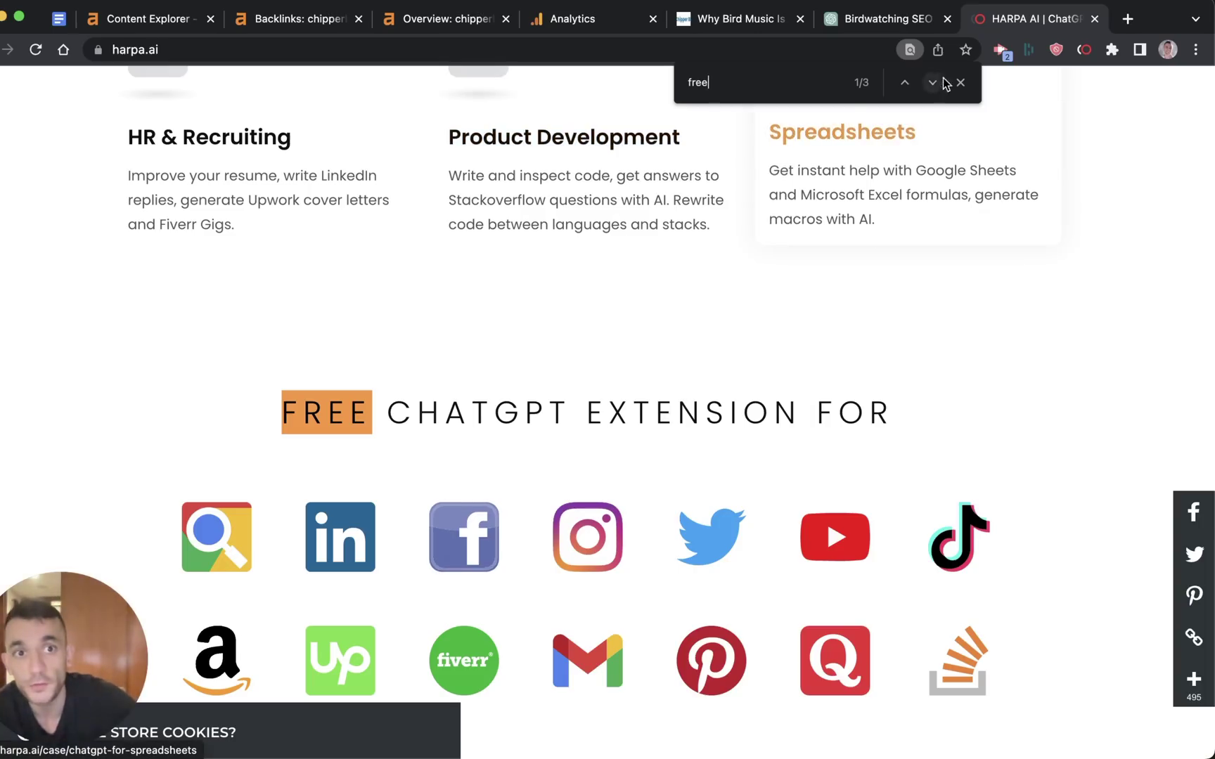
# - Run HARPA AI on the nature guide results and select its list of bird-themed article ideas
pyautogui.click(961, 83)
pyautogui.moveTo(304, 412); pyautogui.dragTo(911, 407)
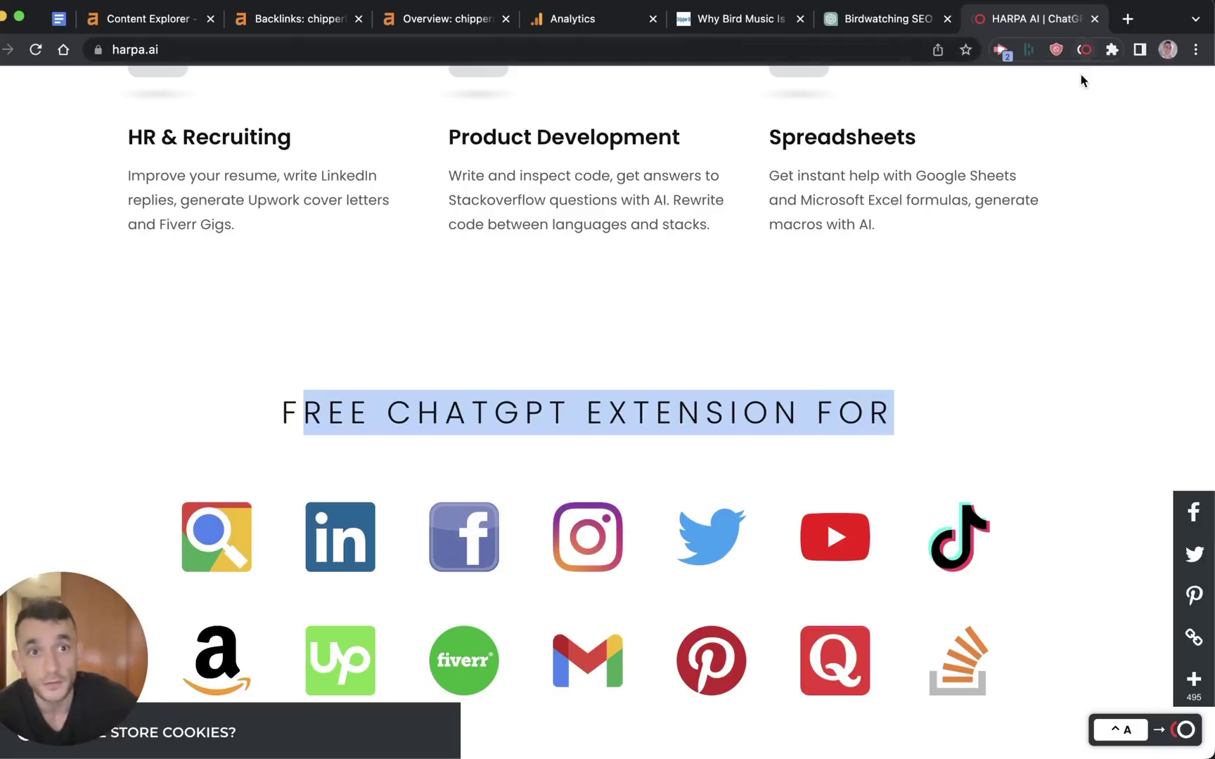
pyautogui.click(314, 43)
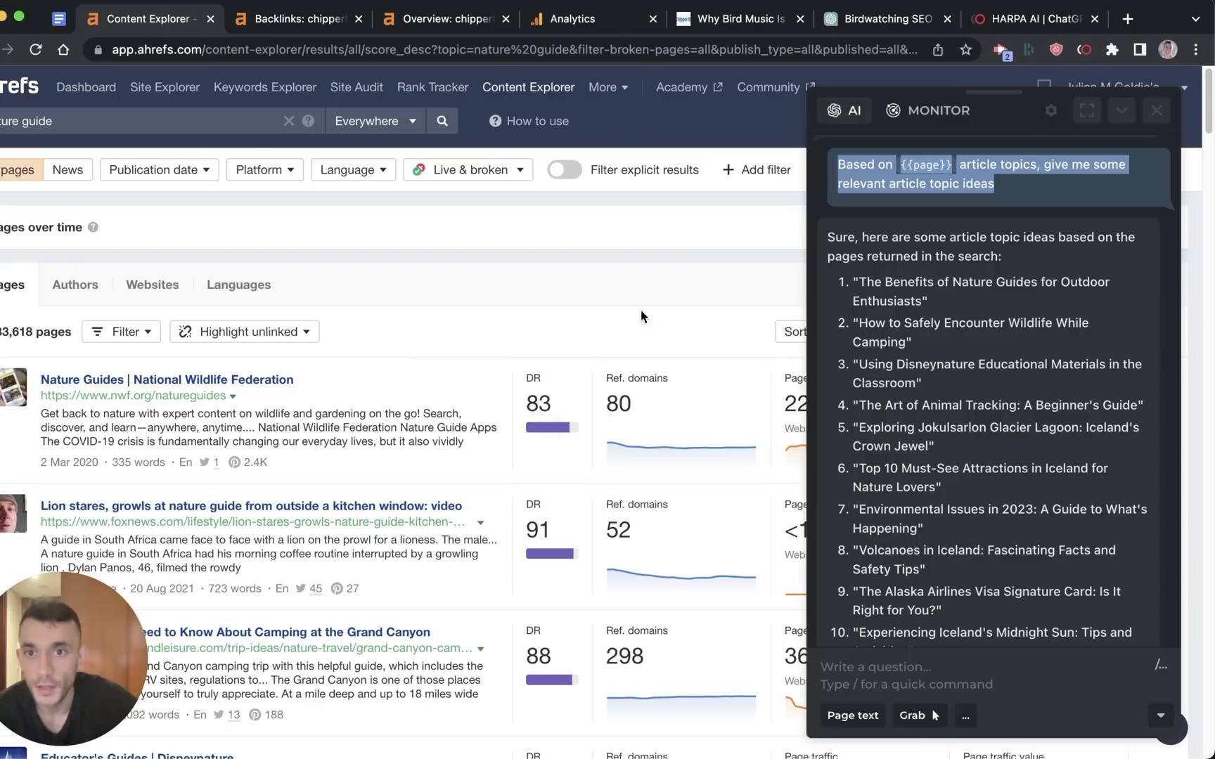
pyautogui.scroll(-3, 358, 342)
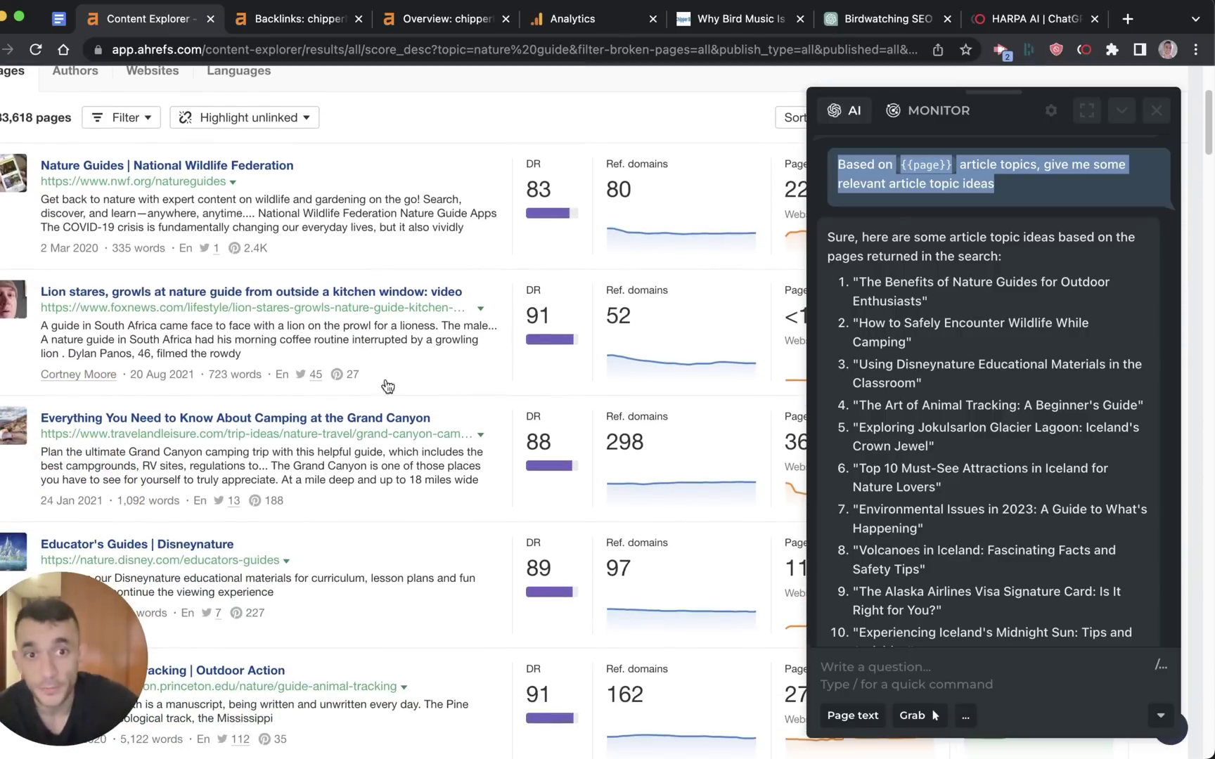
pyautogui.scroll(-10, 428, 423)
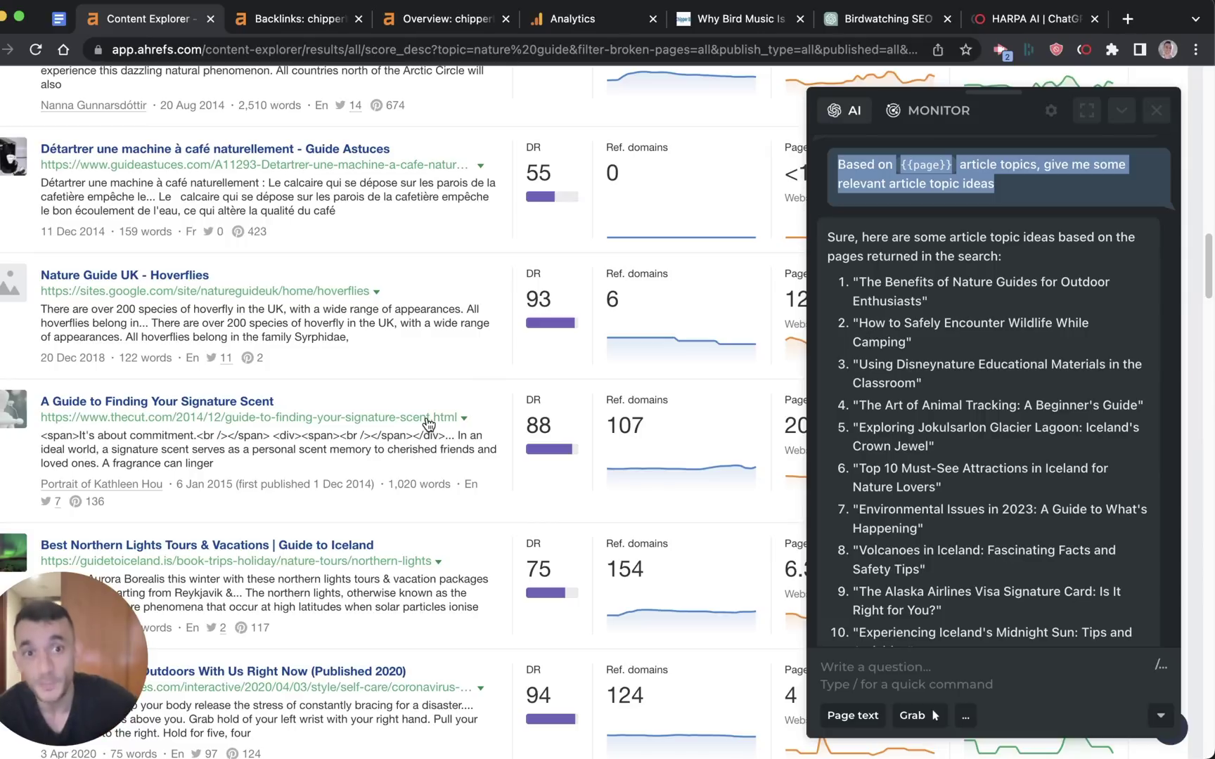
pyautogui.scroll(-5, 406, 428)
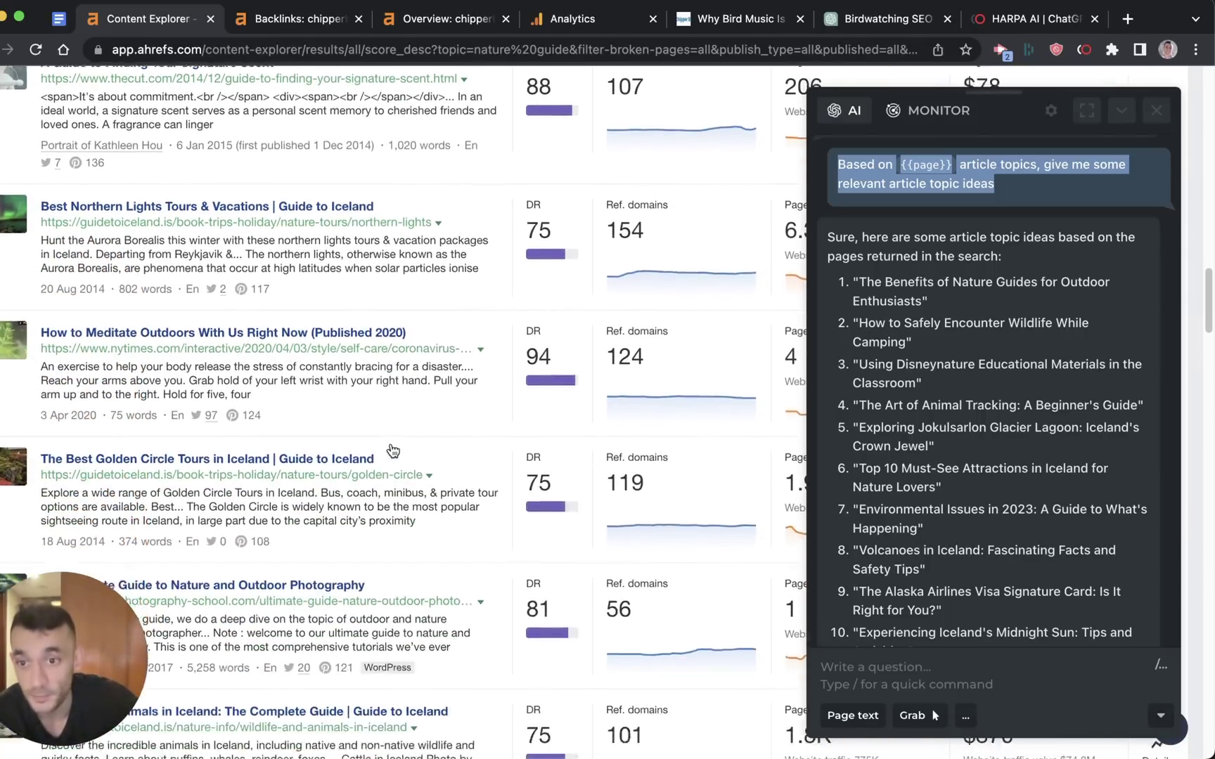
pyautogui.scroll(-10, 392, 449)
pyautogui.moveTo(854, 281); pyautogui.dragTo(1107, 571)
pyautogui.scroll(3, 1096, 476)
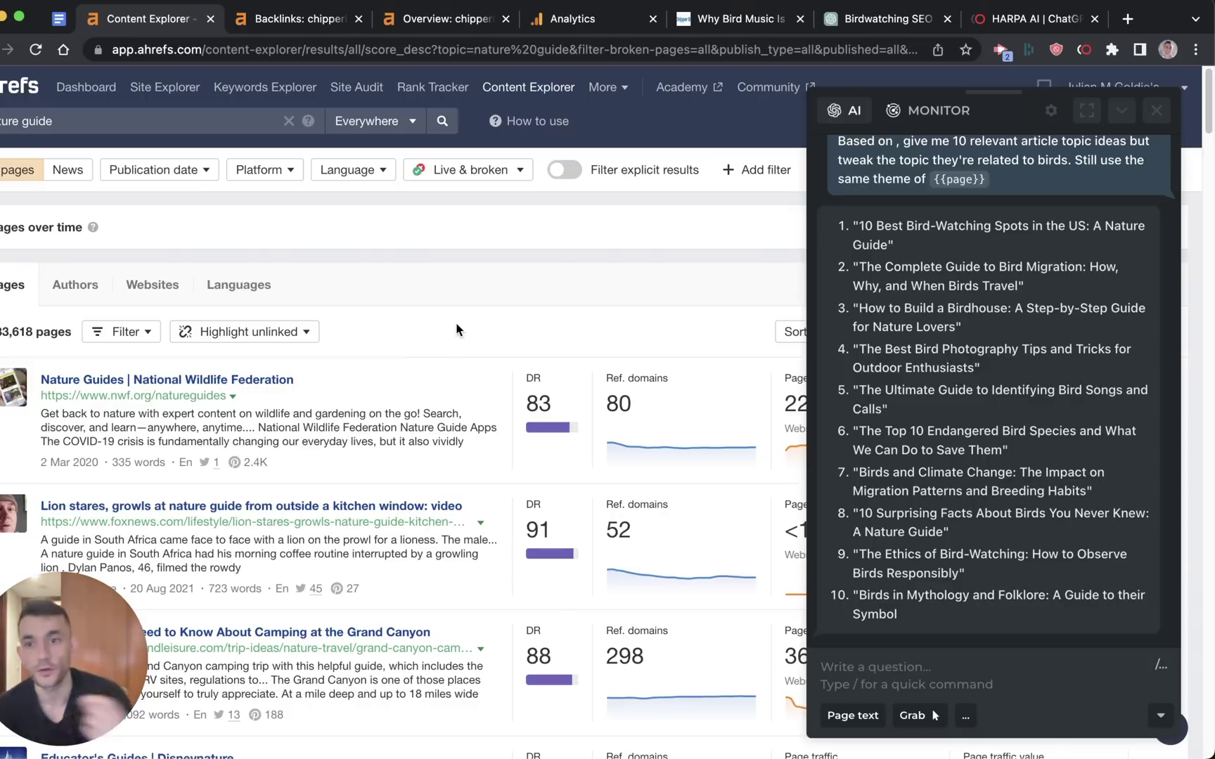
# - Scroll HARPA's answer and select its list of ten bird-themed topic ideas
pyautogui.scroll(-2, 455, 323)
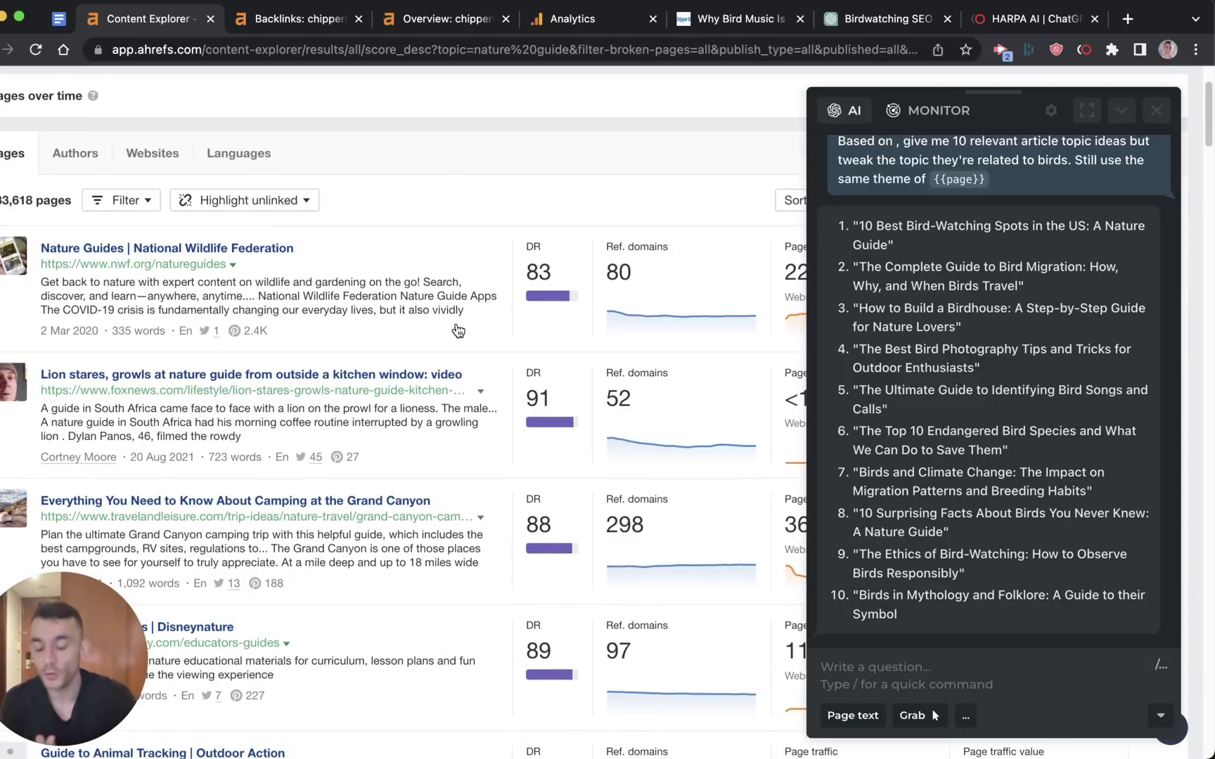
pyautogui.scroll(-8, 393, 380)
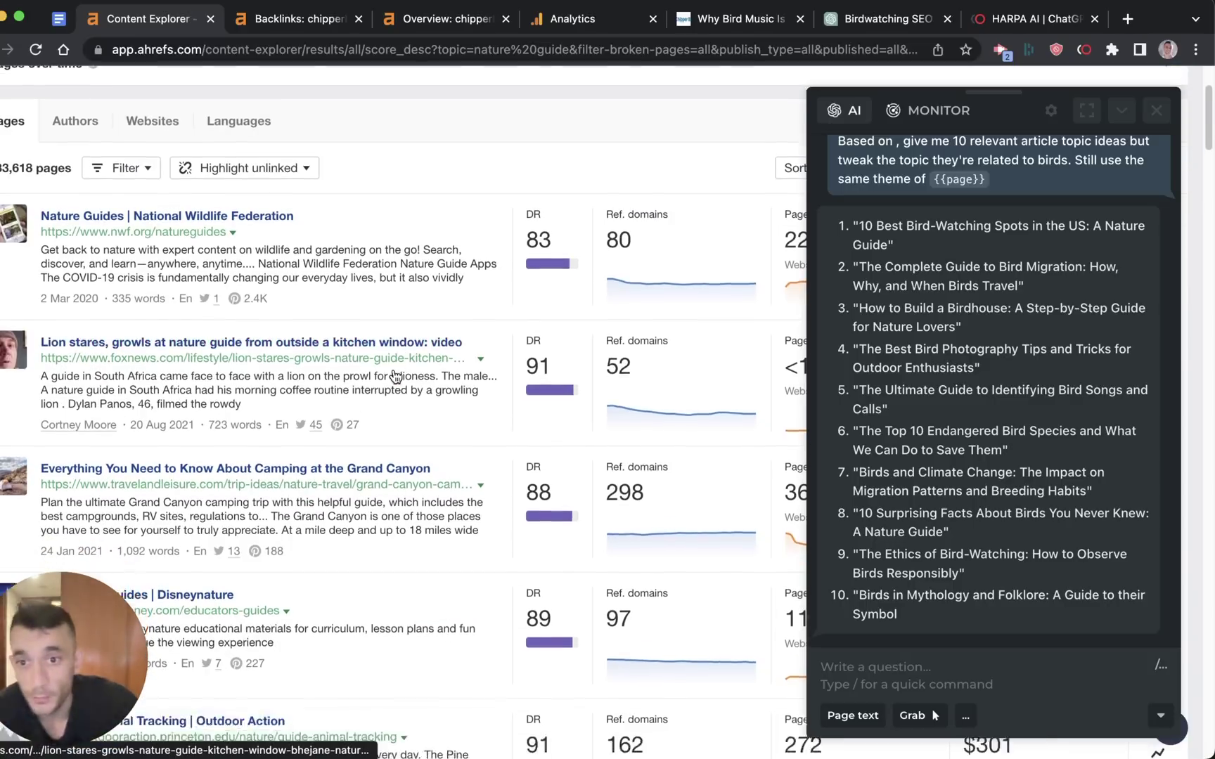
pyautogui.scroll(-3, 327, 401)
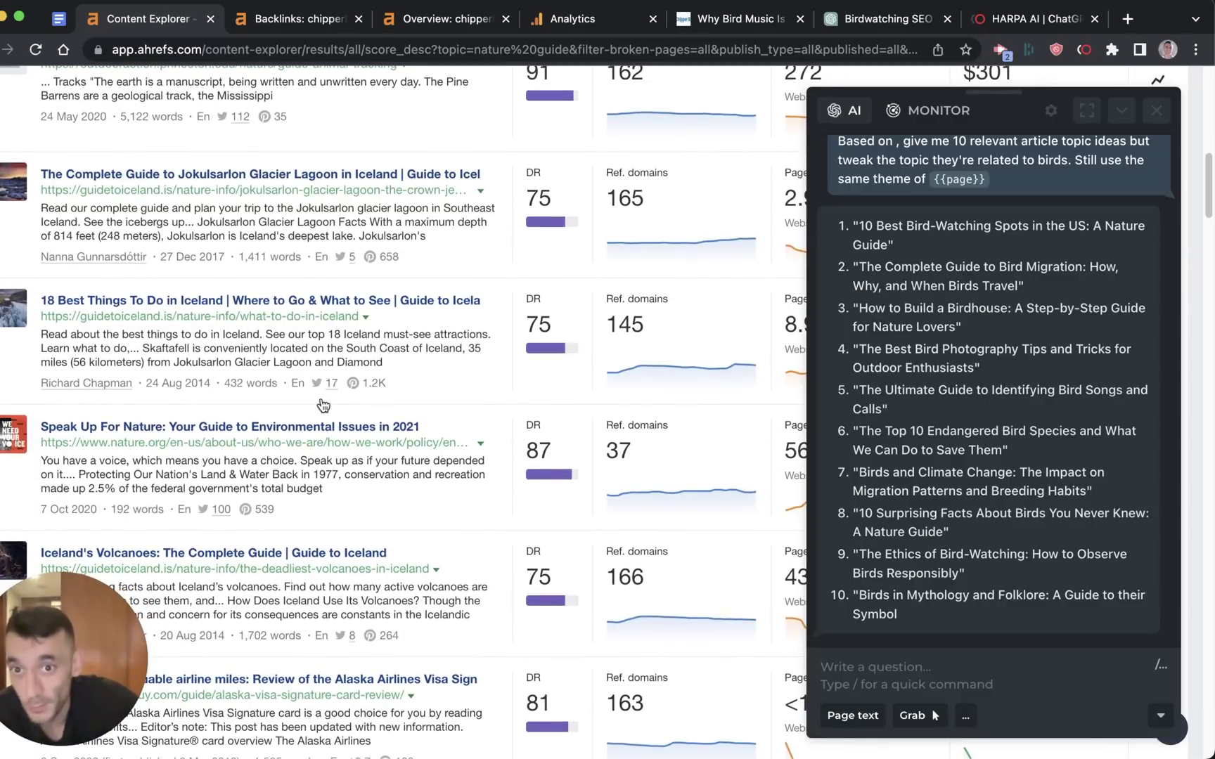
pyautogui.scroll(12, 328, 404)
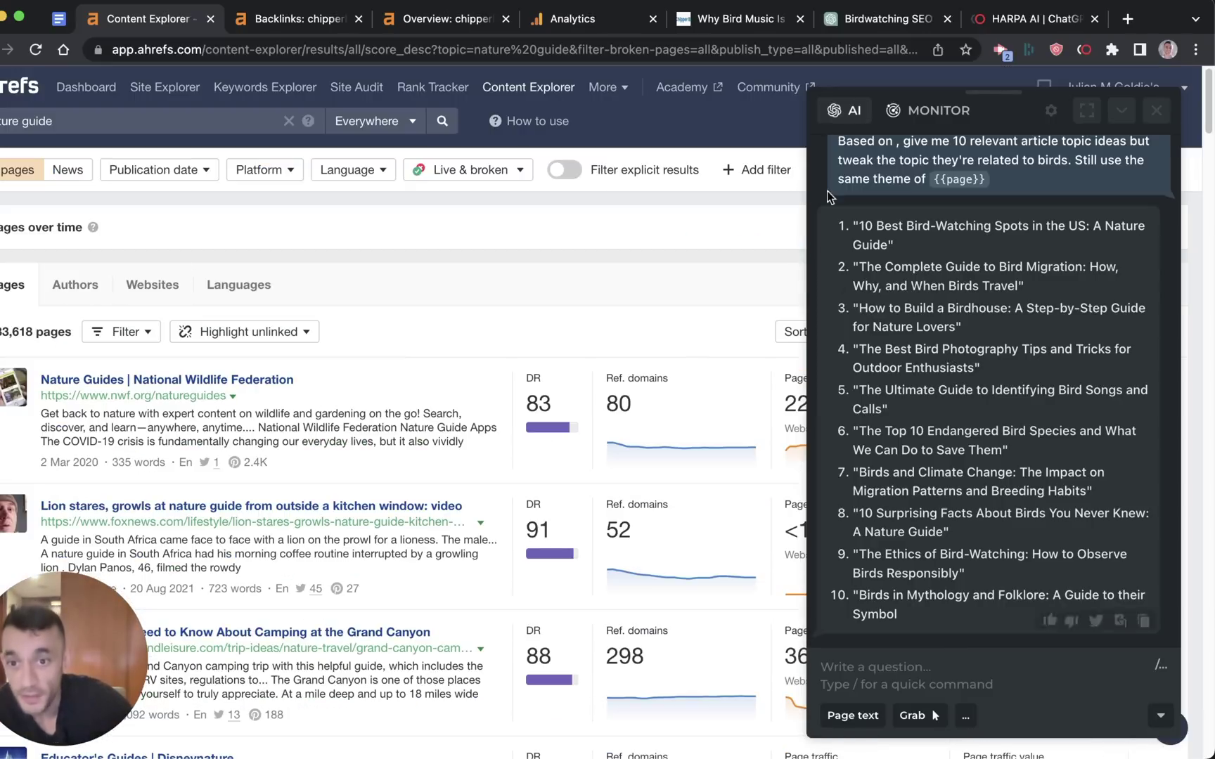
pyautogui.scroll(-1, 425, 467)
pyautogui.scroll(-3, 426, 471)
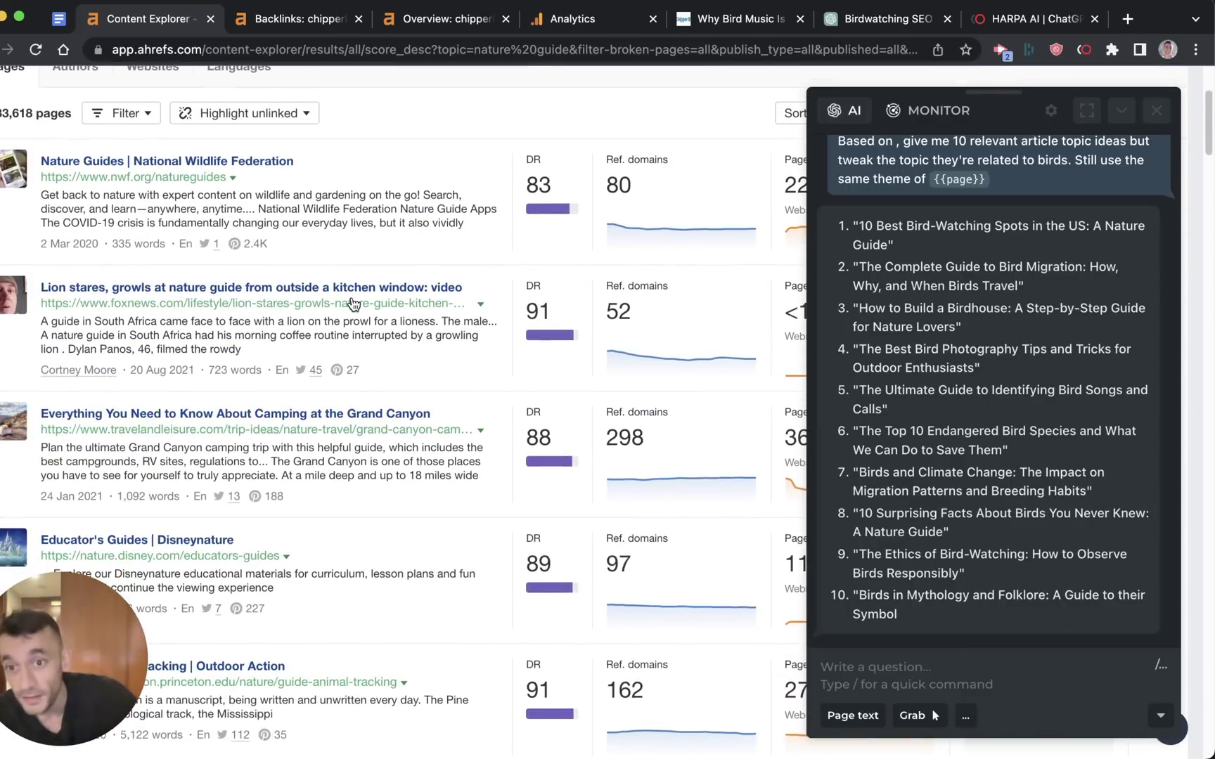
pyautogui.scroll(4, 348, 356)
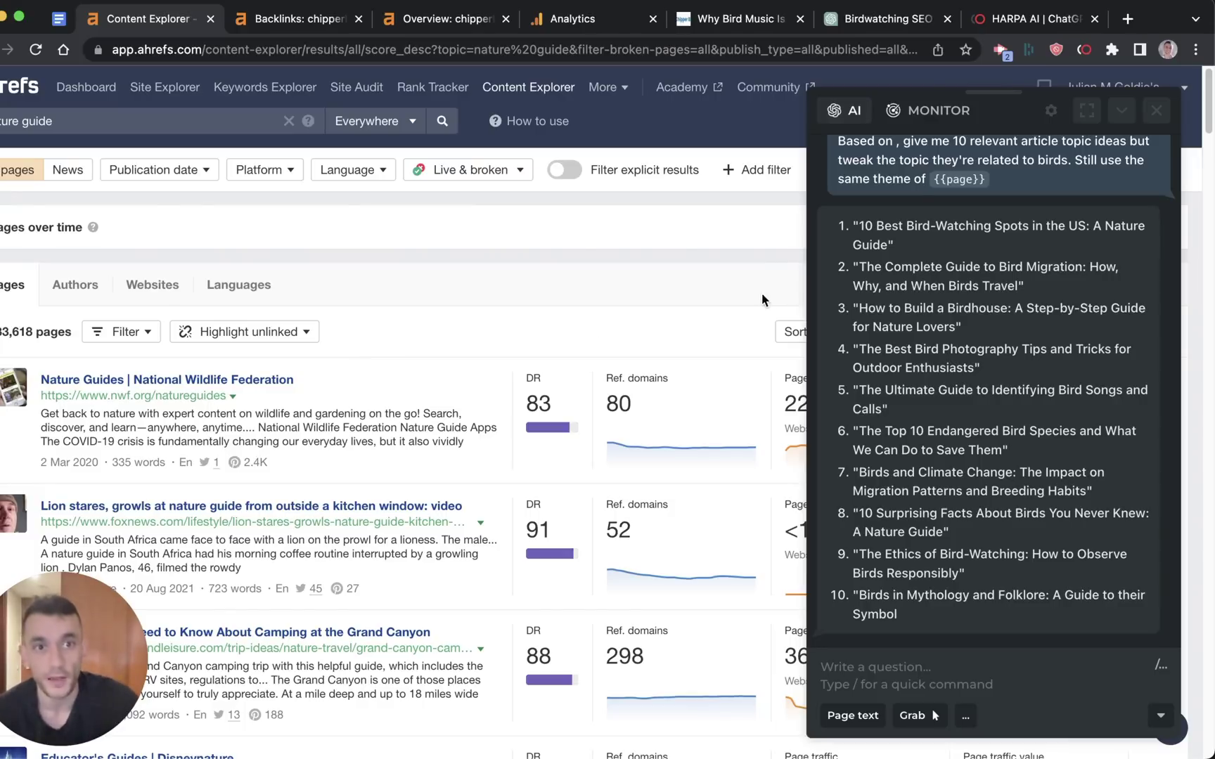
pyautogui.scroll(1, 962, 176)
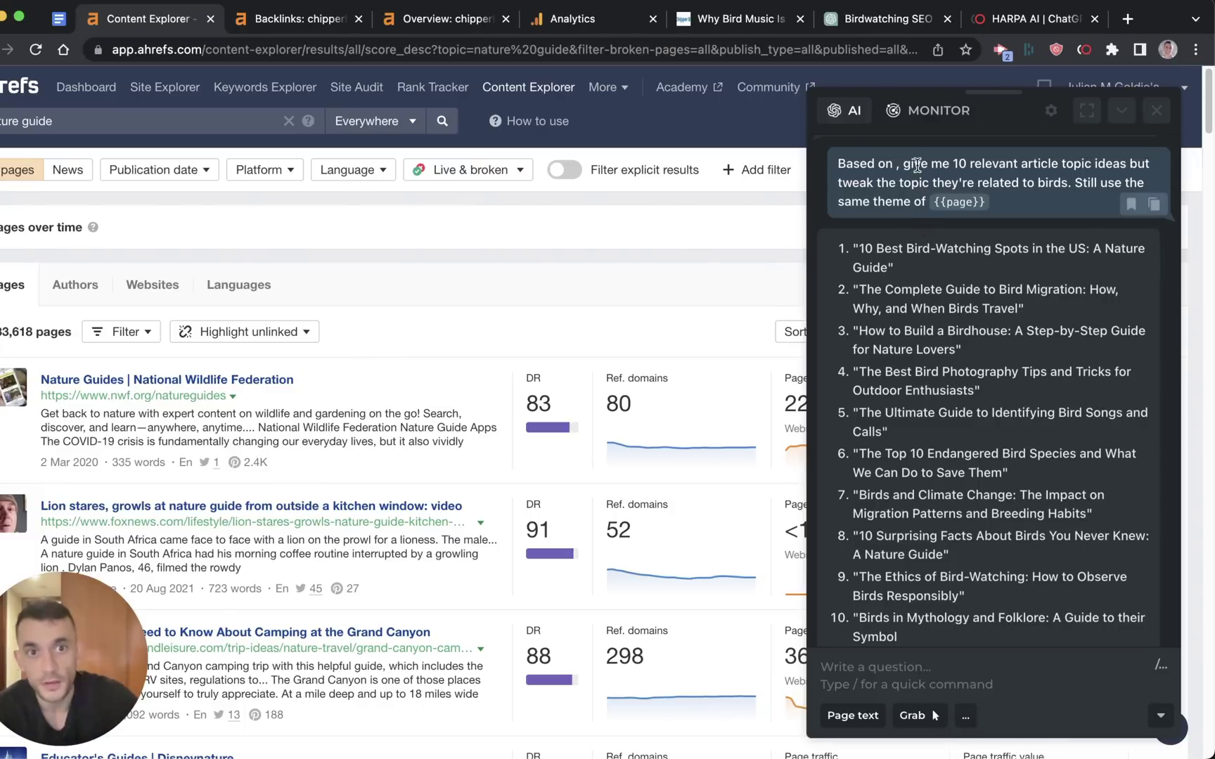
pyautogui.moveTo(901, 163); pyautogui.dragTo(990, 196)
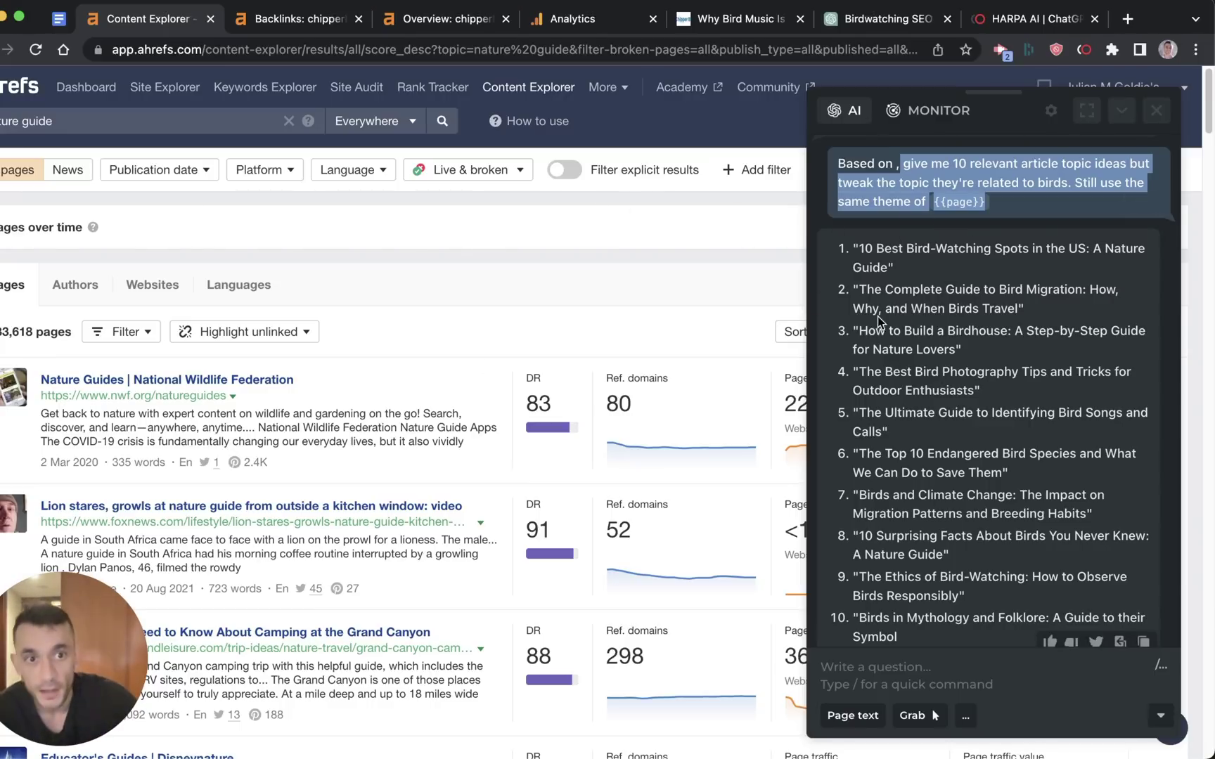
pyautogui.moveTo(855, 247); pyautogui.dragTo(1029, 641)
pyautogui.click(1030, 641)
# - Draft 'Give me a content outline' for '10 Best Bird-Watching Spots in the US: A Nature Guide'
pyautogui.scroll(-3, 190, 369)
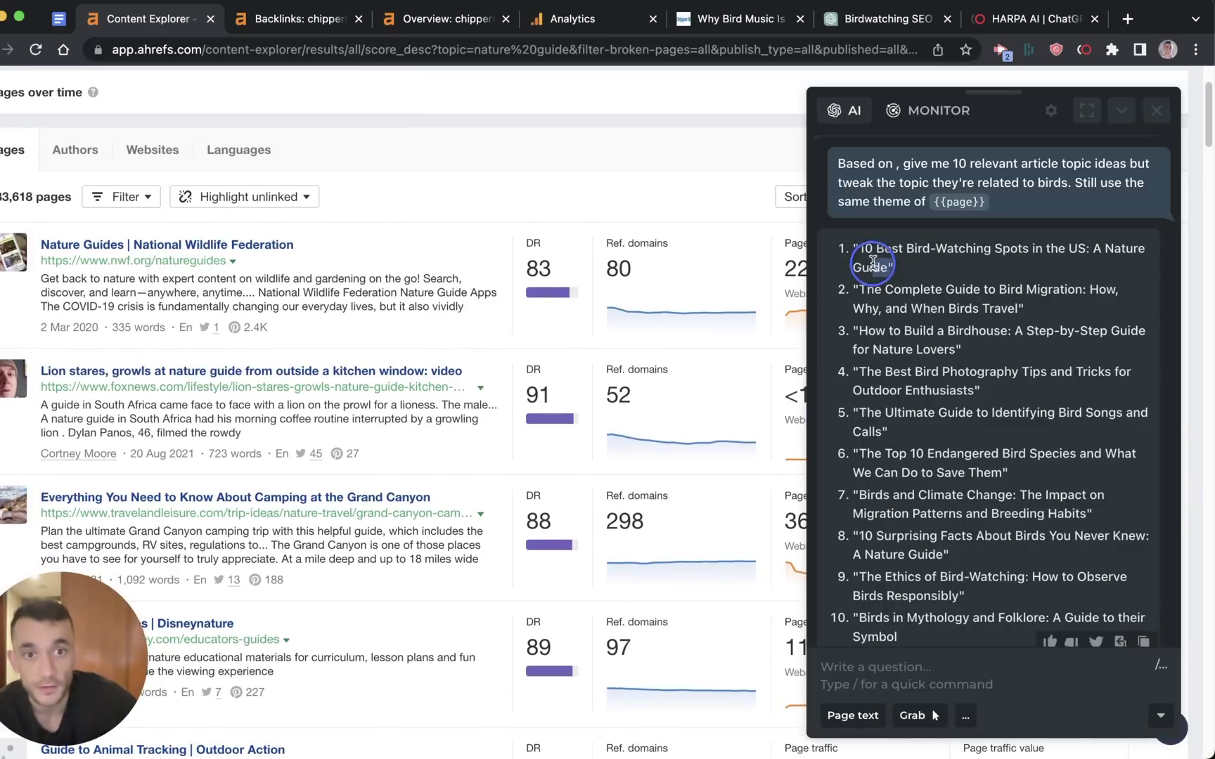
pyautogui.moveTo(894, 268); pyautogui.dragTo(854, 247)
pyautogui.moveTo(29, 238); pyautogui.dragTo(426, 313)
pyautogui.click(988, 267)
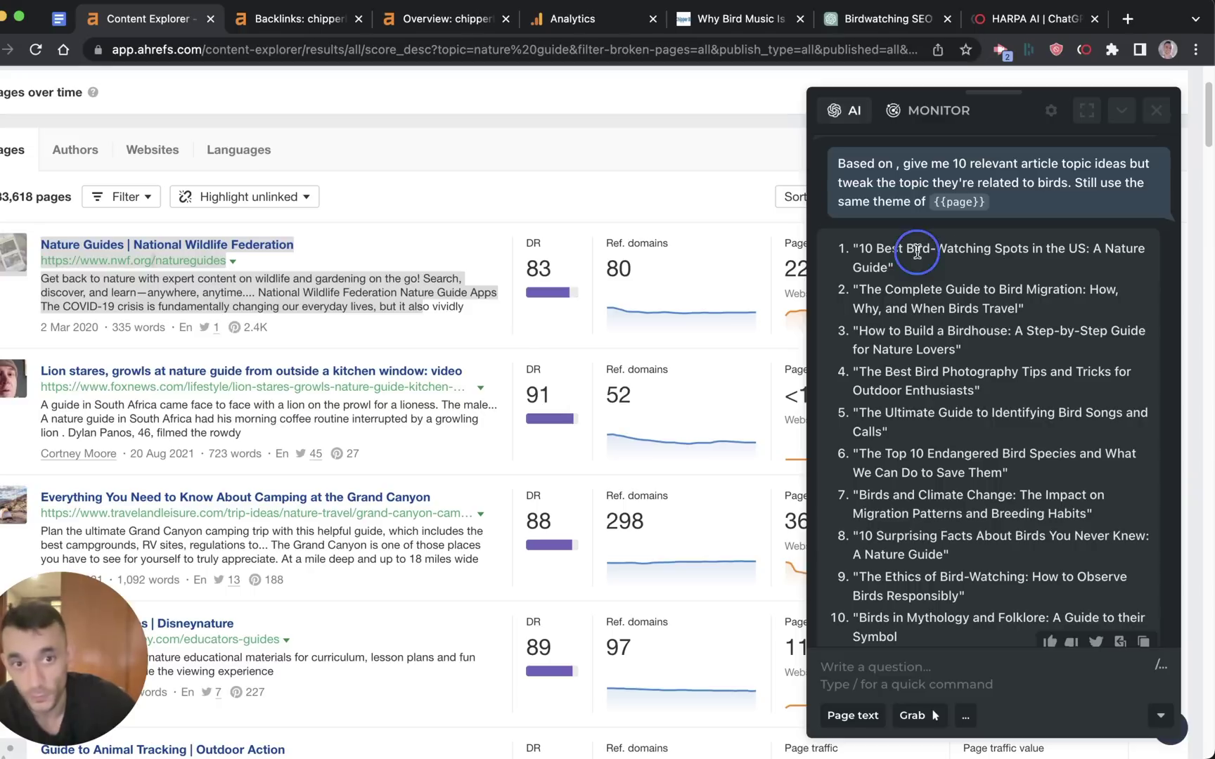
pyautogui.doubleClick(1052, 184)
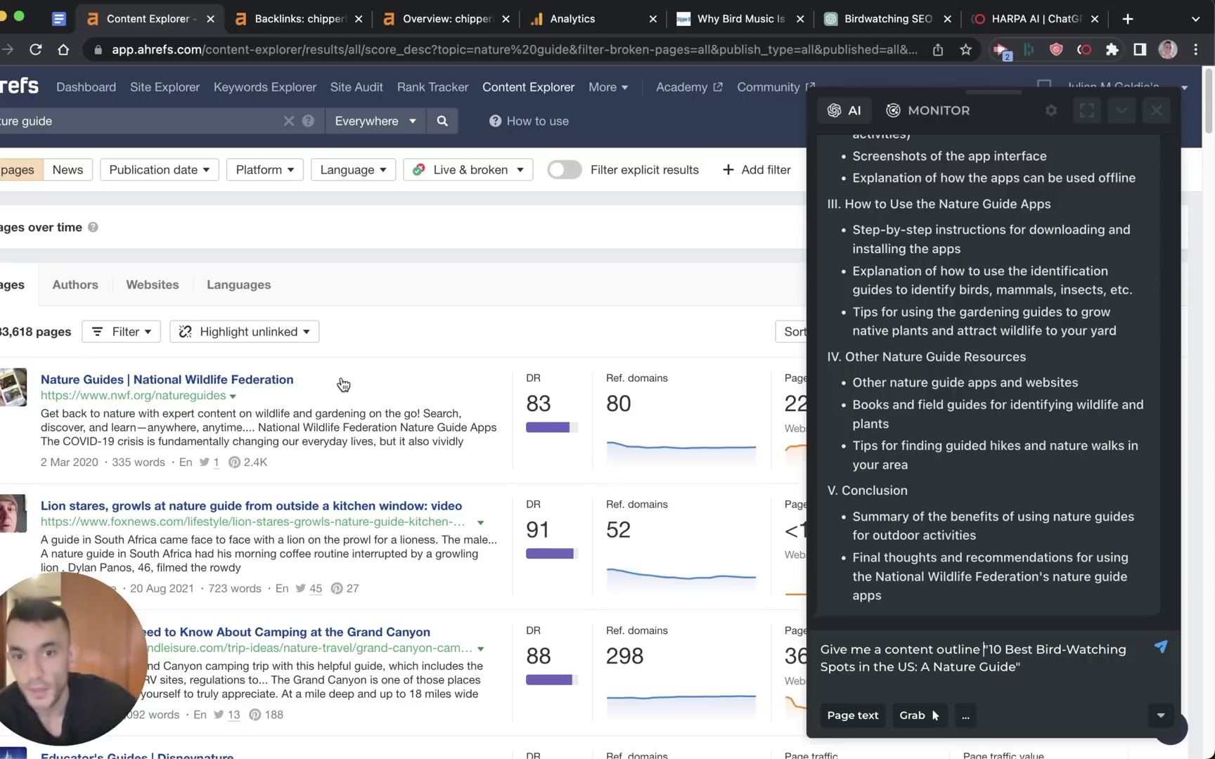
pyautogui.scroll(-3, 339, 388)
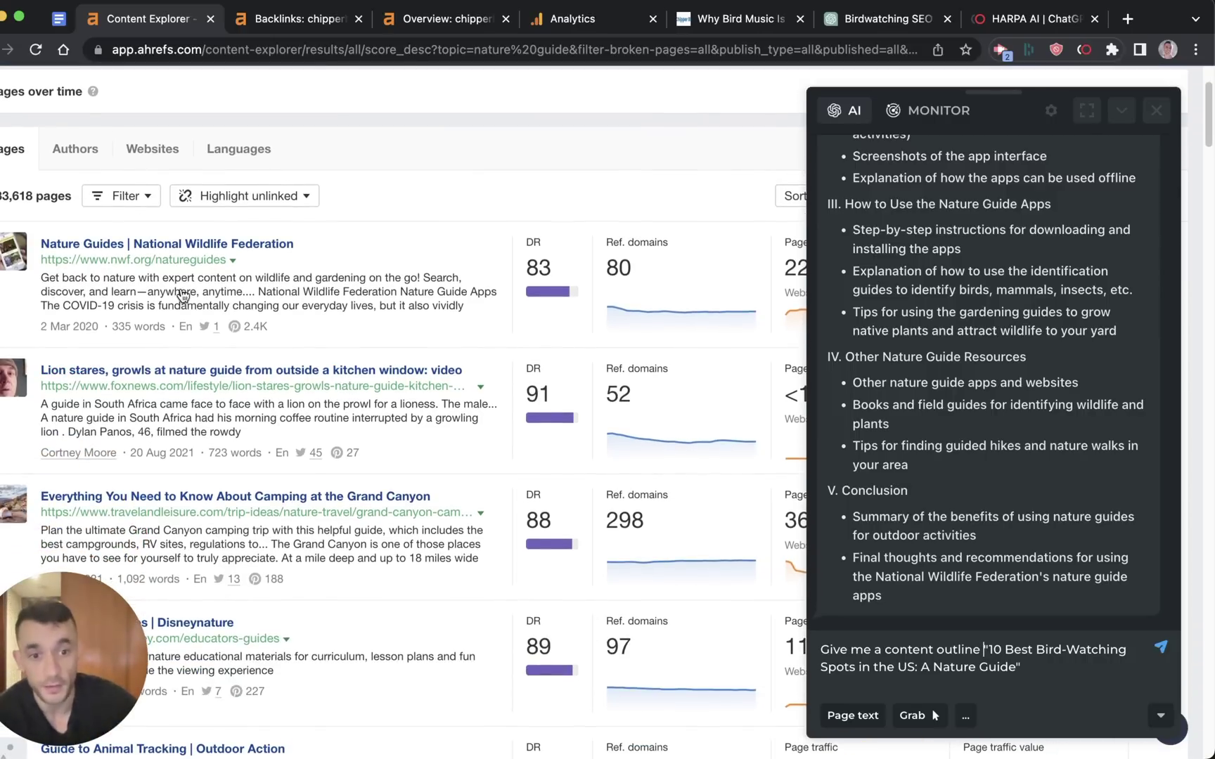
# - Send the outline prompt for '10 Best Bird-Watching Spots in the US: A Nature Guide' and review the generated outline
pyautogui.scroll(-10, 250, 309)
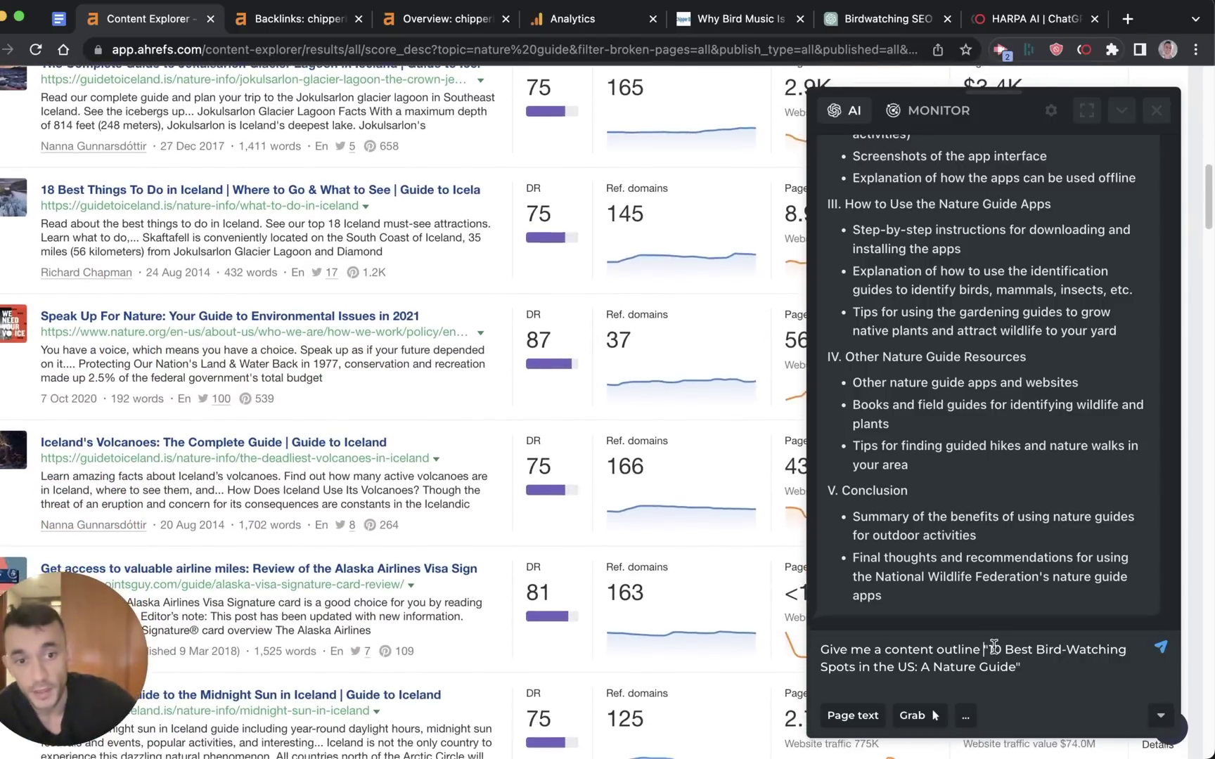
pyautogui.moveTo(1021, 666); pyautogui.dragTo(984, 650)
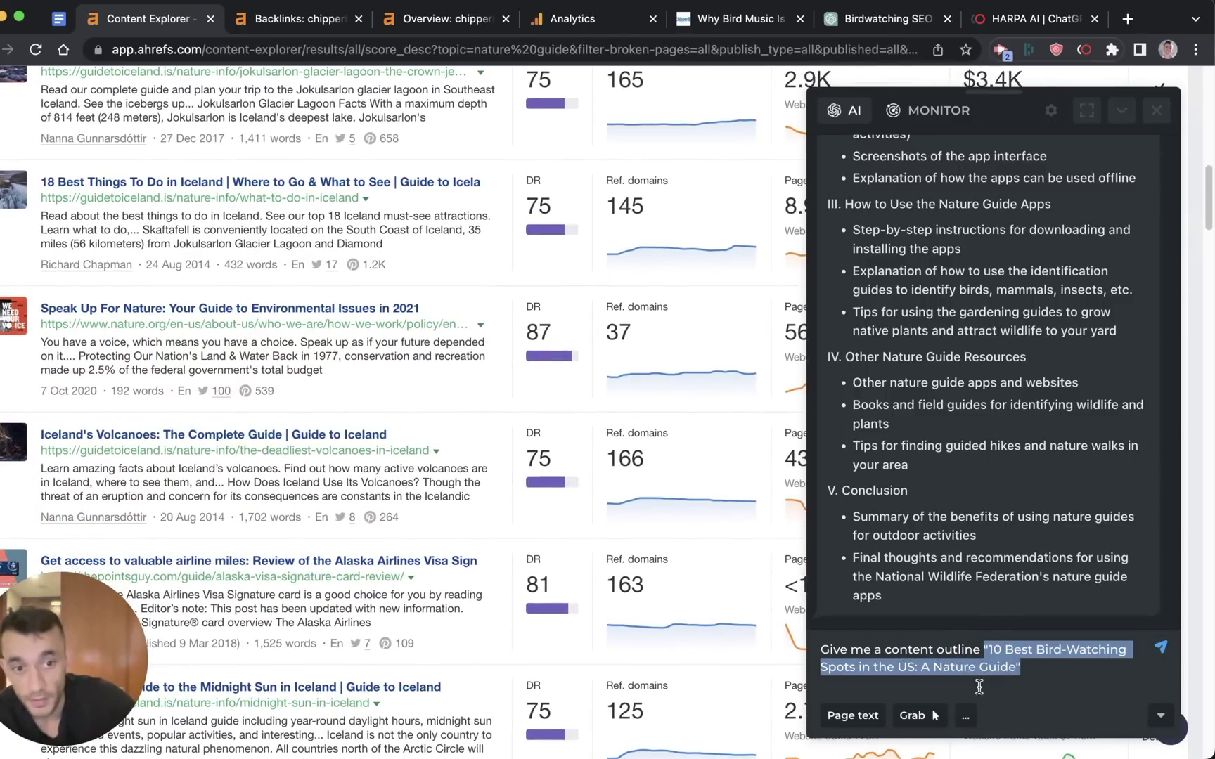
pyautogui.click(994, 653)
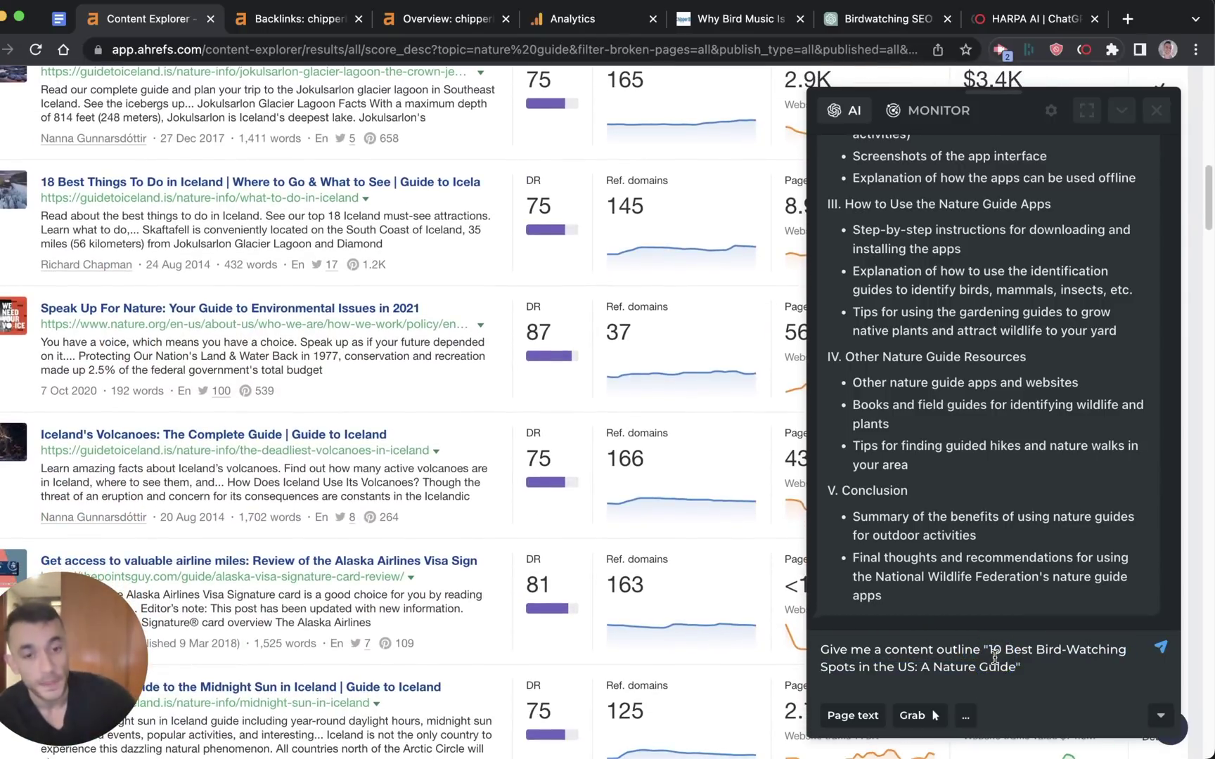
pyautogui.press('Return')
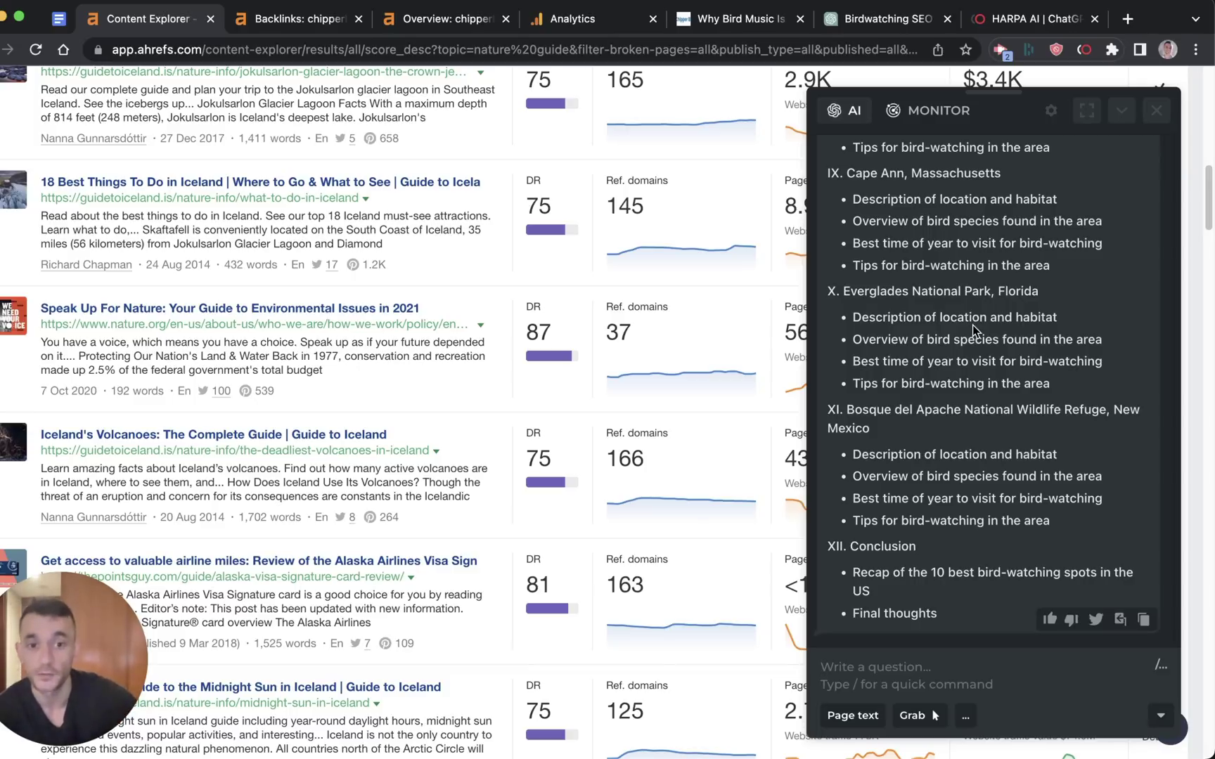
pyautogui.scroll(10, 972, 325)
pyautogui.scroll(10, 945, 346)
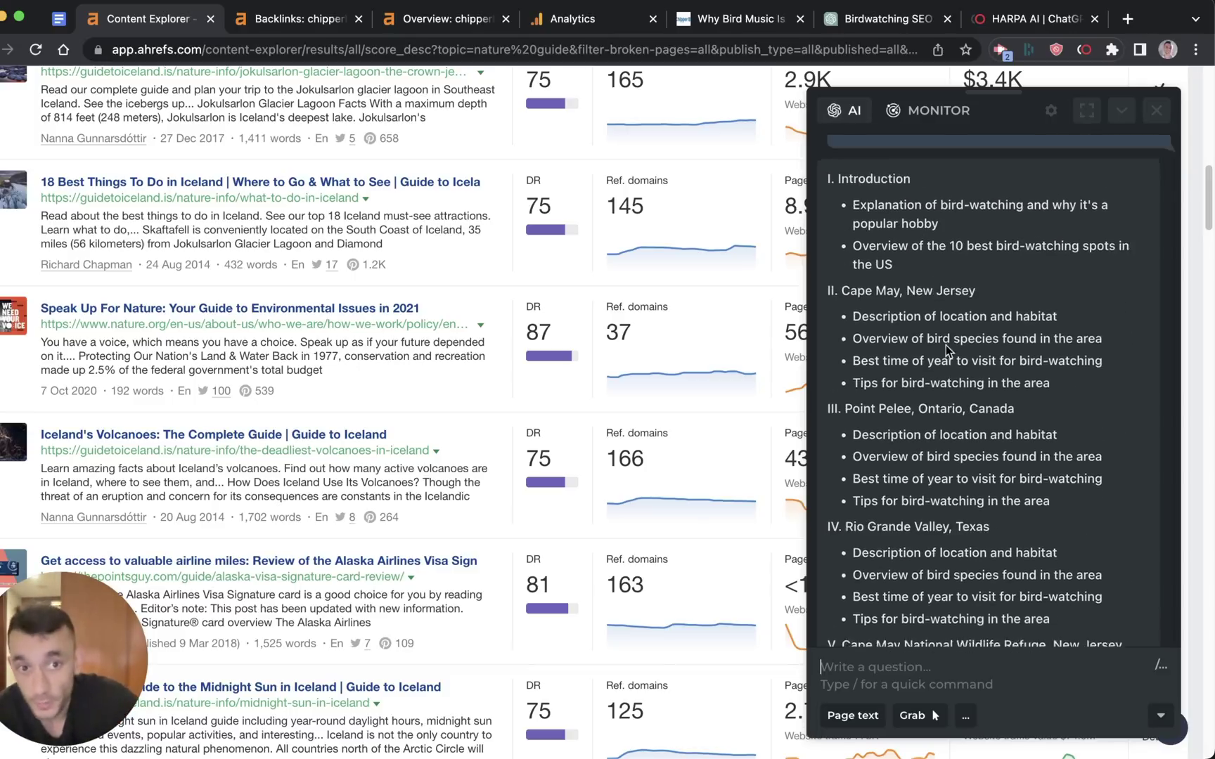
pyautogui.scroll(-15, 949, 350)
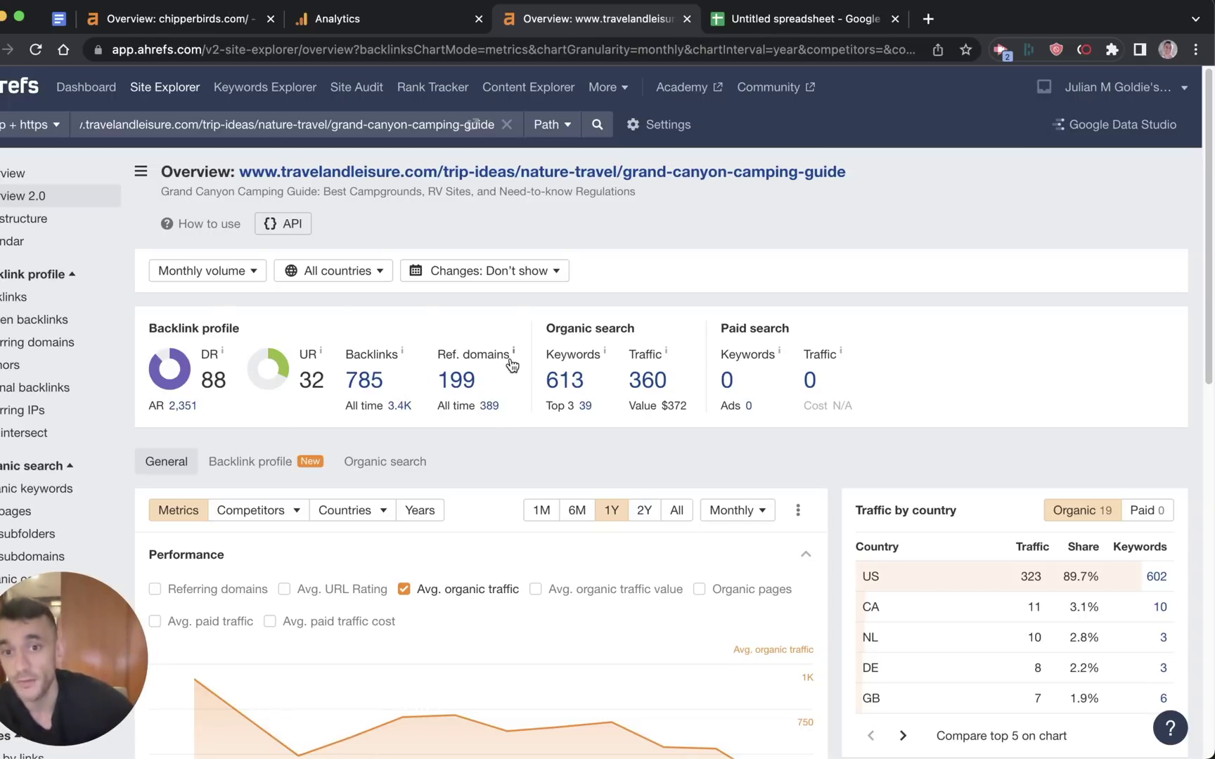
# - Export the Grand Canyon guide's 597 dofollow backlinks to CSV, then open the untitled spreadsheet's File menu
pyautogui.click(383, 389)
pyautogui.click(170, 294)
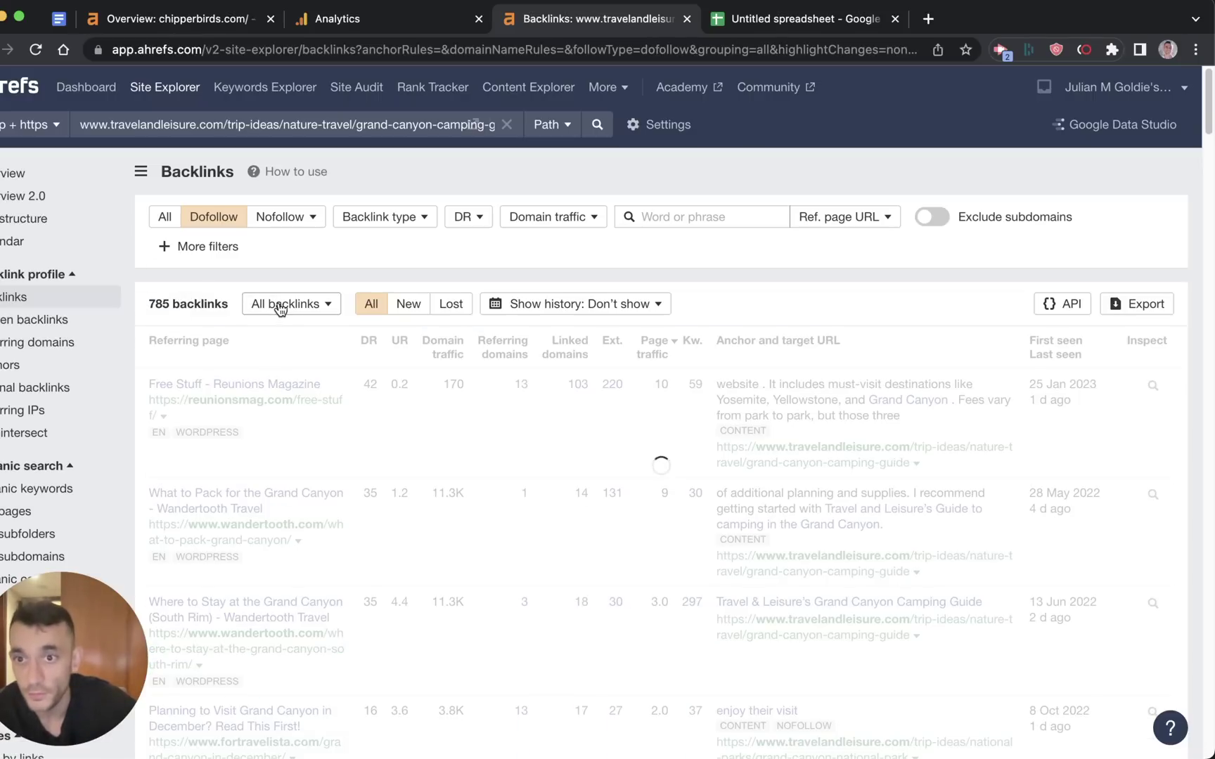
pyautogui.click(1134, 304)
pyautogui.click(430, 512)
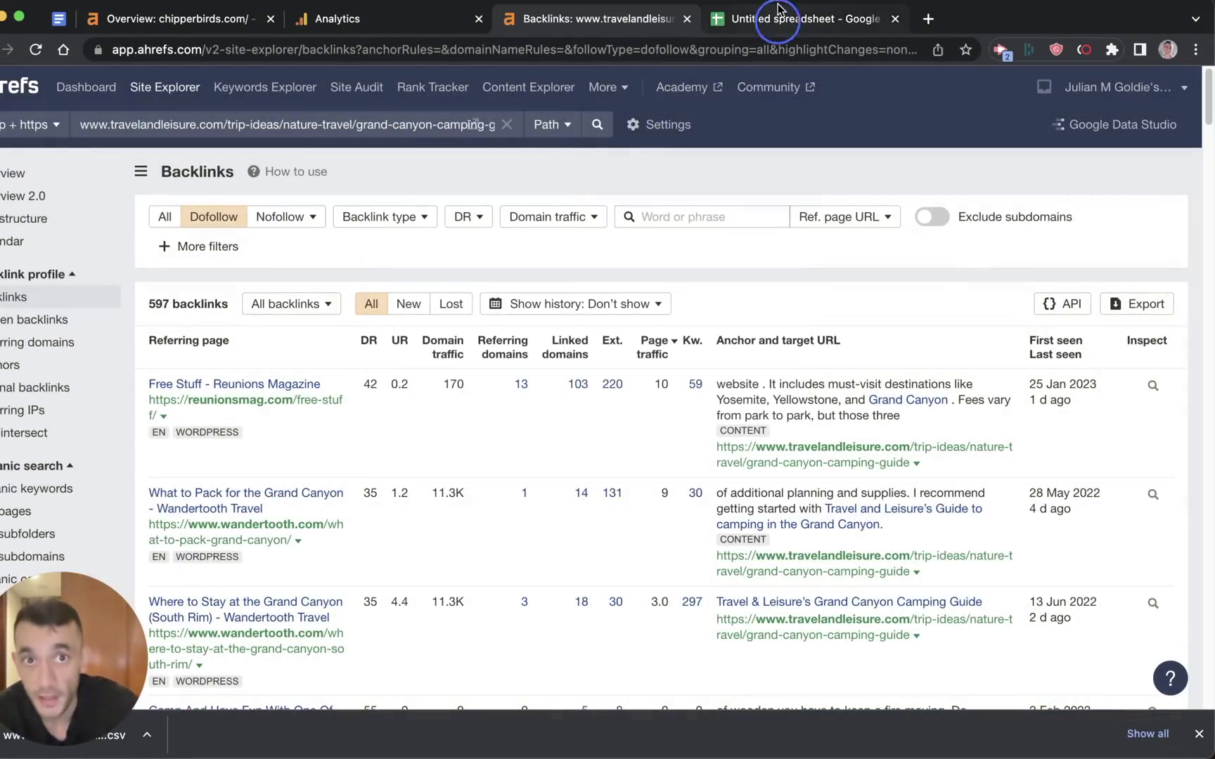
pyautogui.click(773, 18)
pyautogui.click(31, 109)
# - Upload the backlinks CSV into the sheet and select all referring page URLs in column B
pyautogui.click(52, 211)
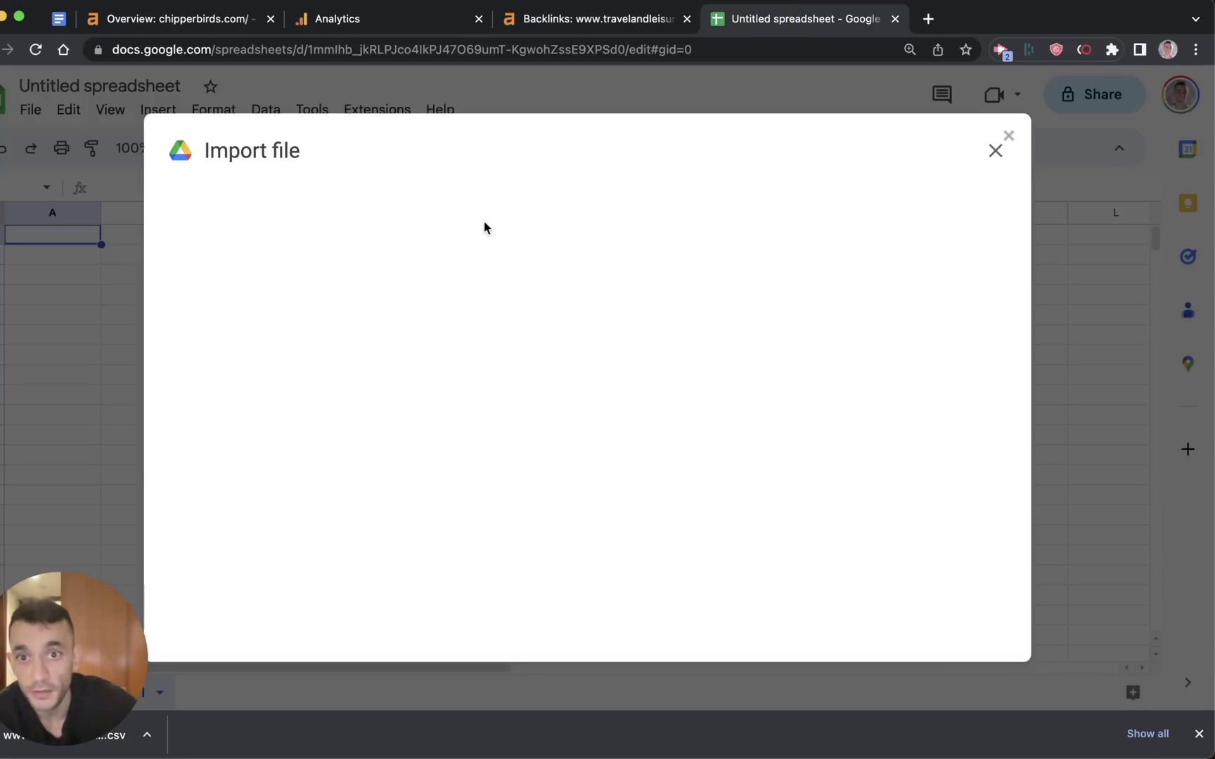
pyautogui.click(459, 211)
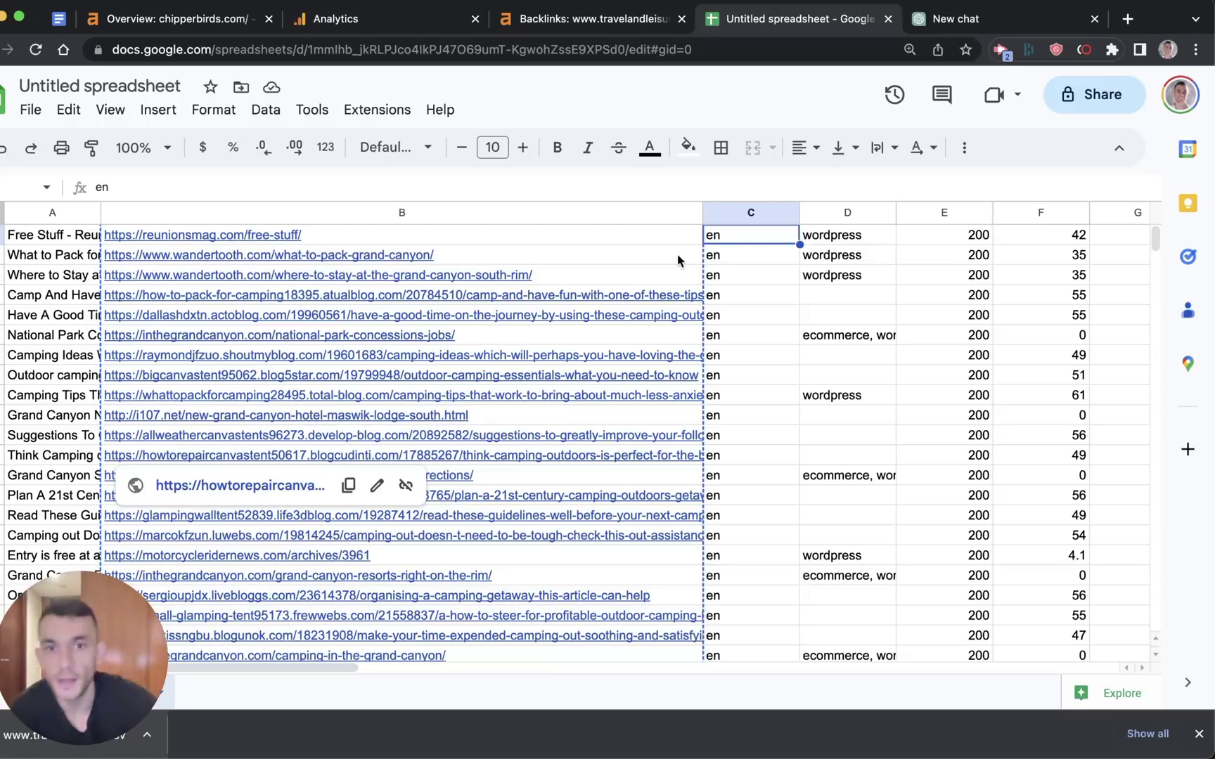
pyautogui.scroll(1, 671, 290)
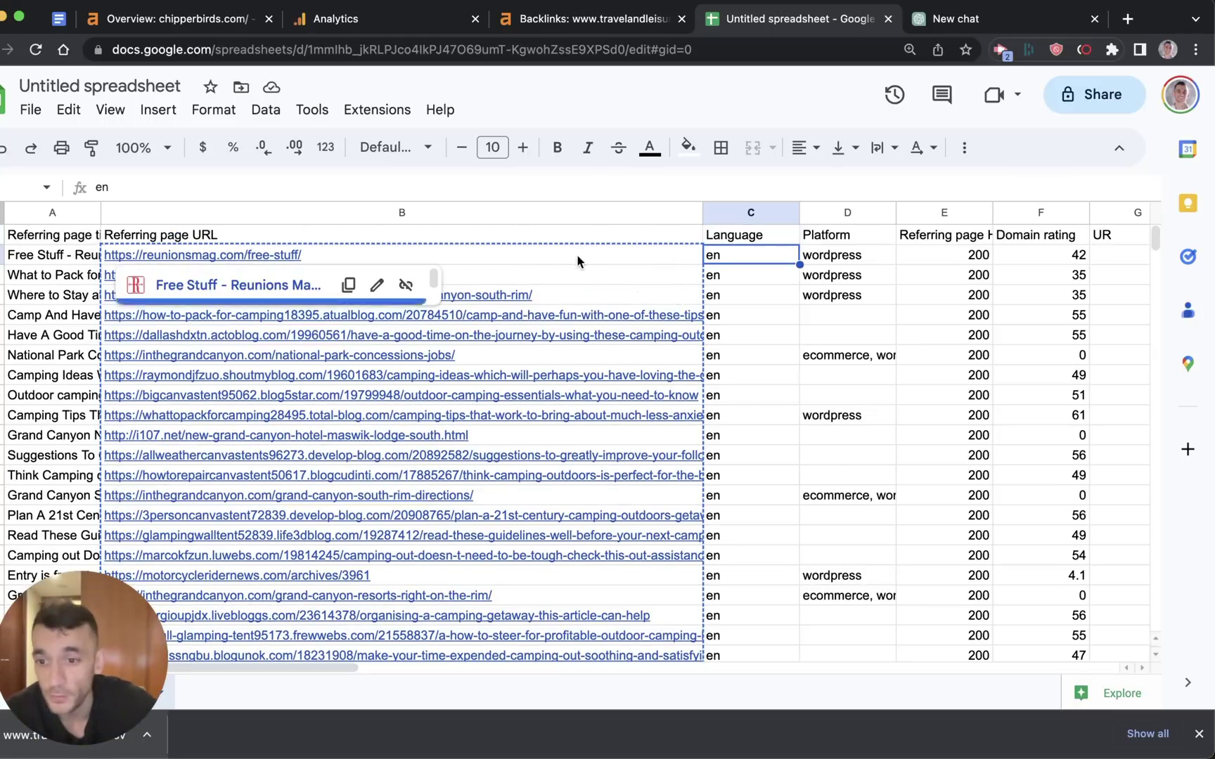
pyautogui.click(479, 236)
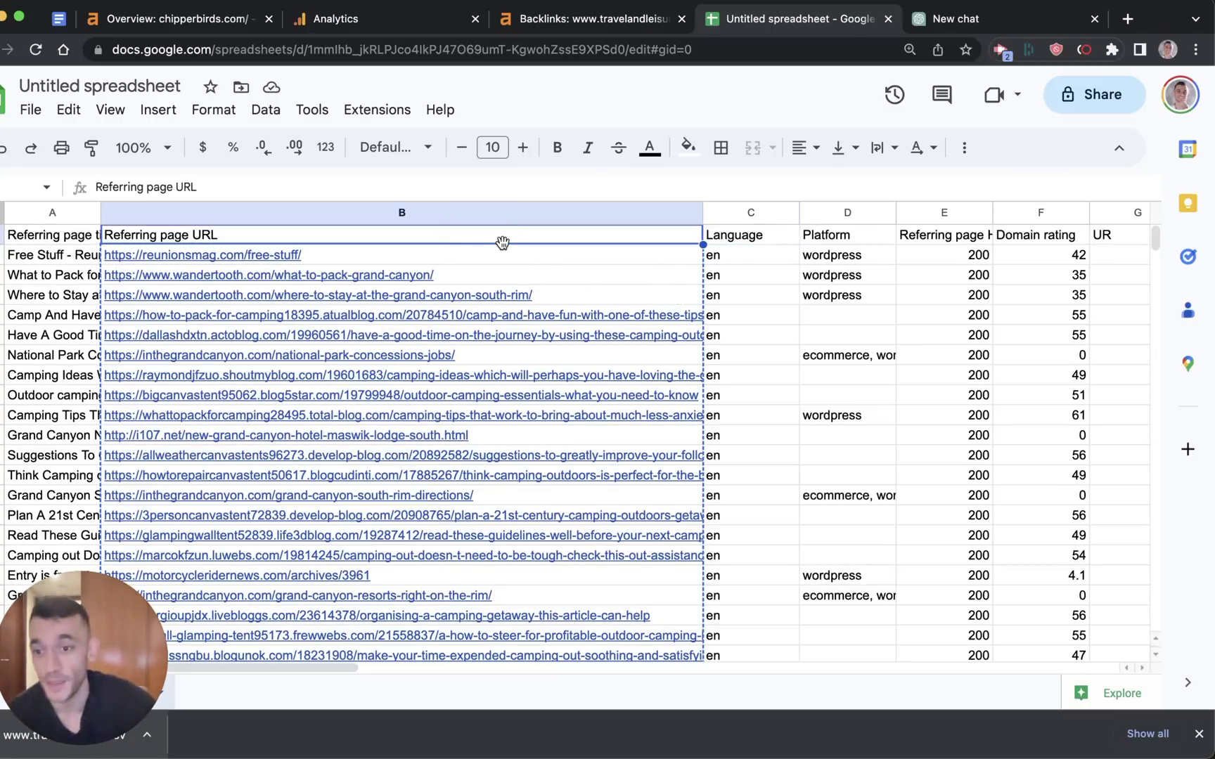
pyautogui.click(399, 254)
pyautogui.scroll(-10, 394, 393)
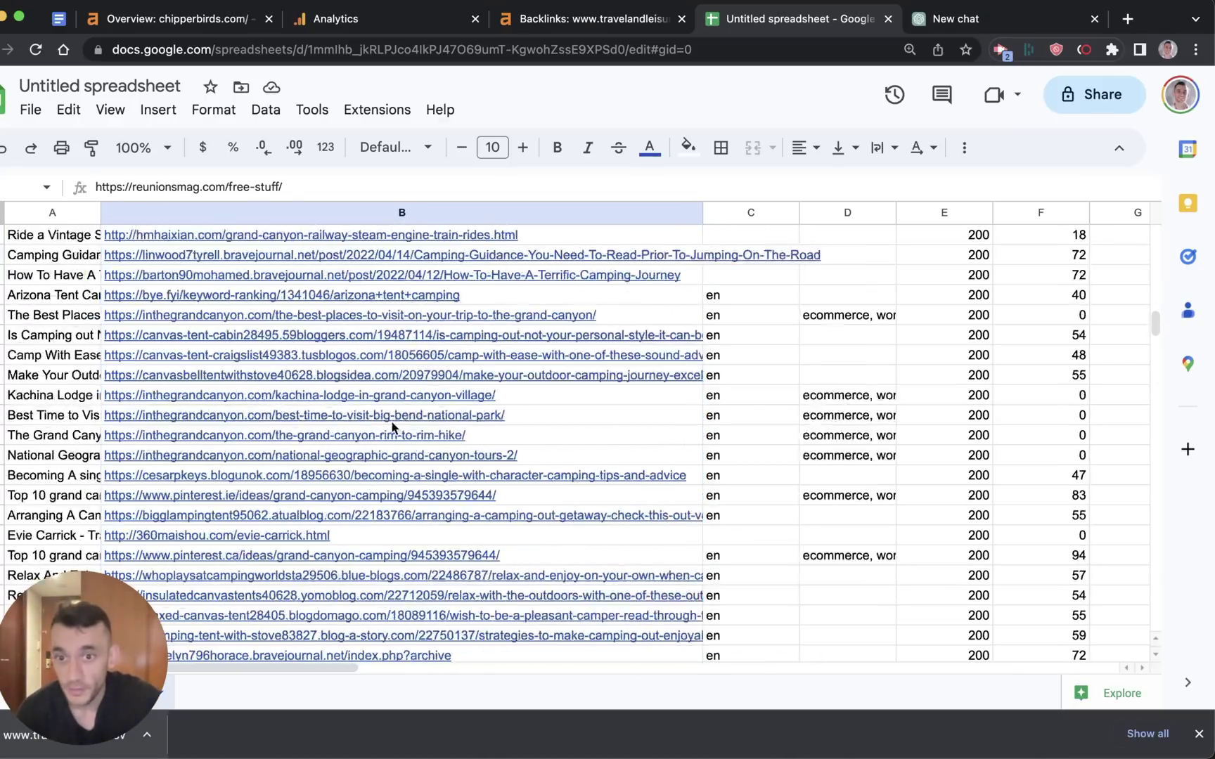
pyautogui.scroll(-15, 393, 427)
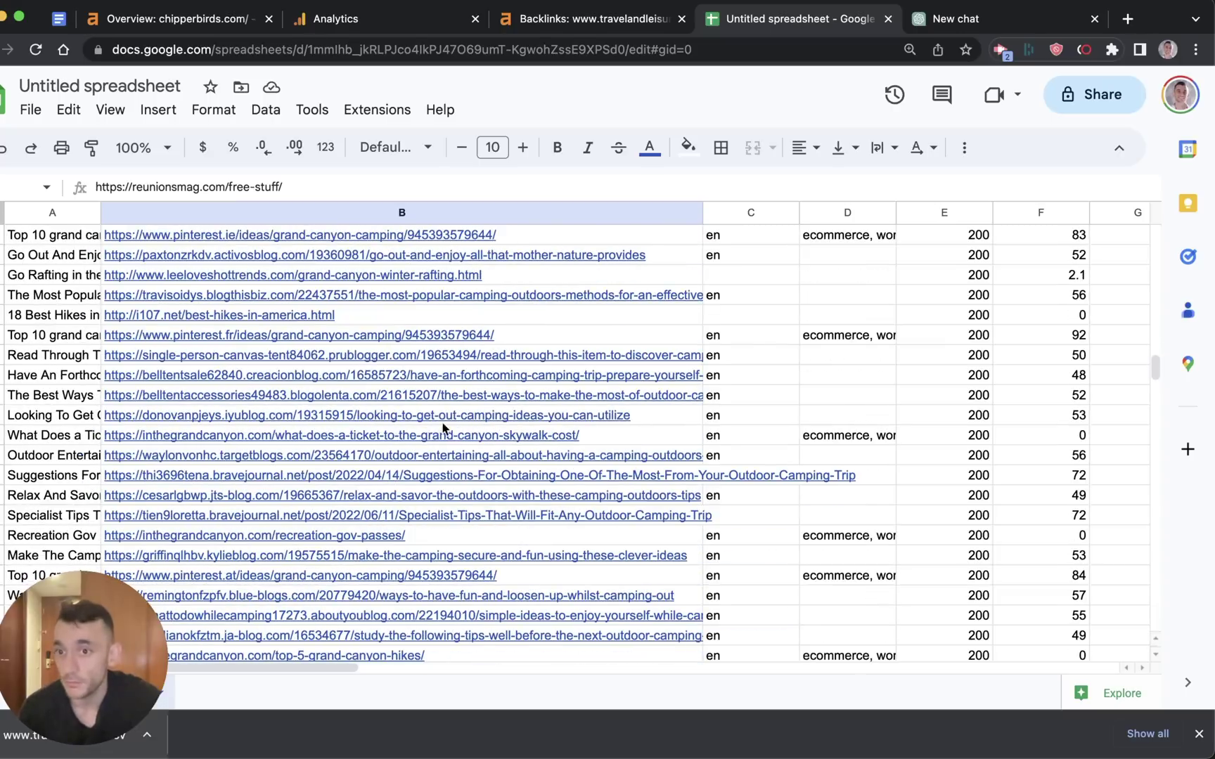
pyautogui.scroll(15, 444, 427)
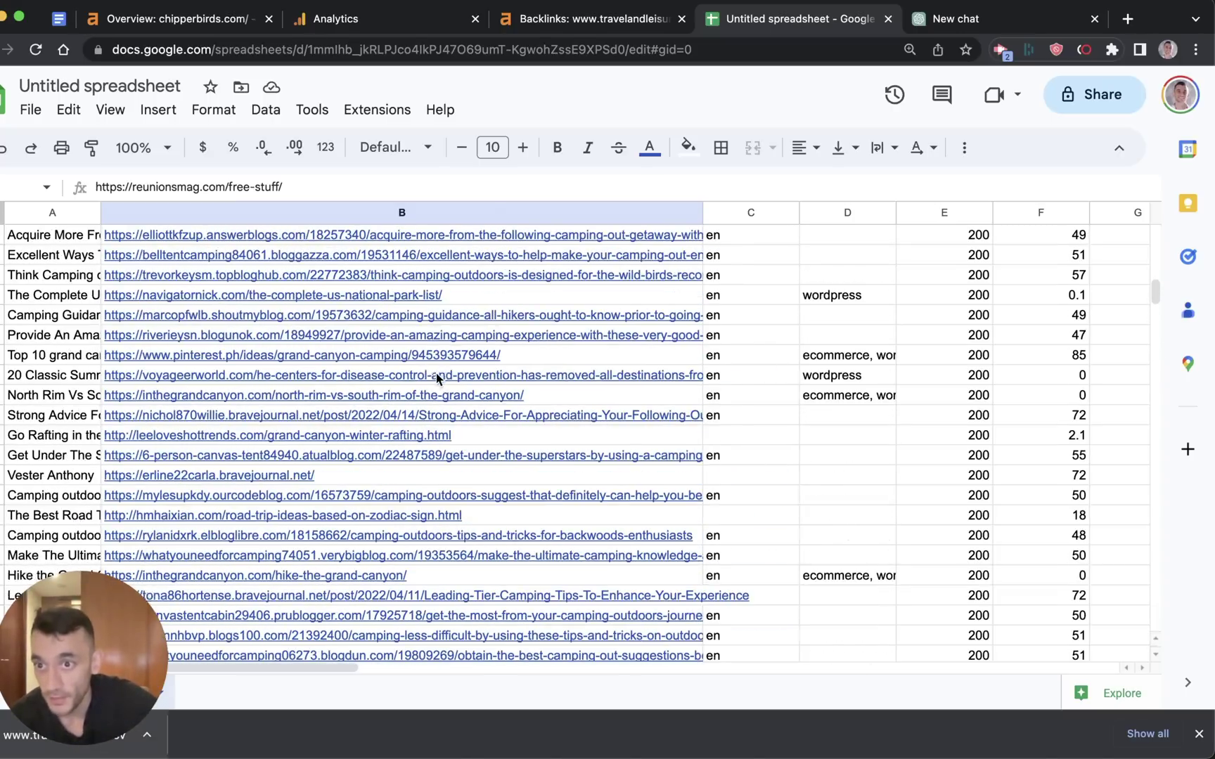
pyautogui.hotkey('ctrl', 'shift', 'Down')
# - Copy the 145 referring page URLs and start a new line under the ChatGPT prompt
pyautogui.hotkey('ctrl', 'c')
pyautogui.hotkey('ctrl', 'Tab')
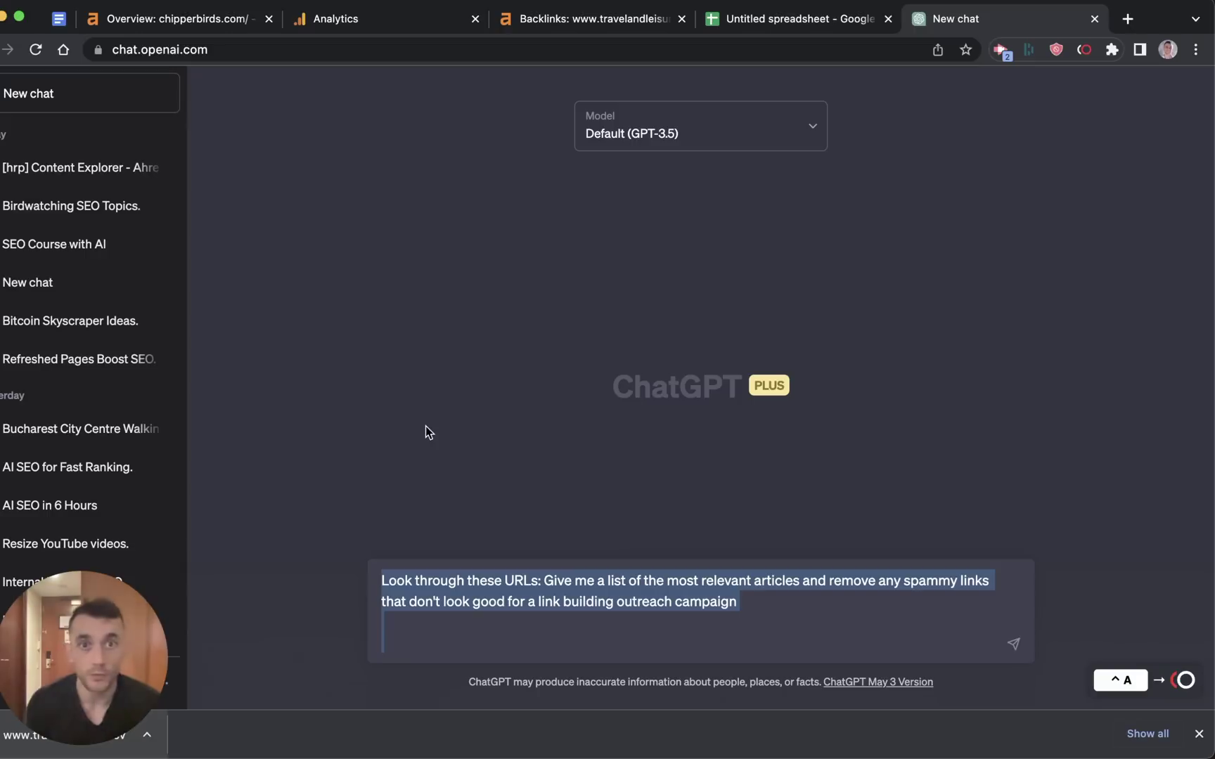
pyautogui.hotkey('ctrl', 'shift', 'Tab')
pyautogui.hotkey('ctrl', 'Tab')
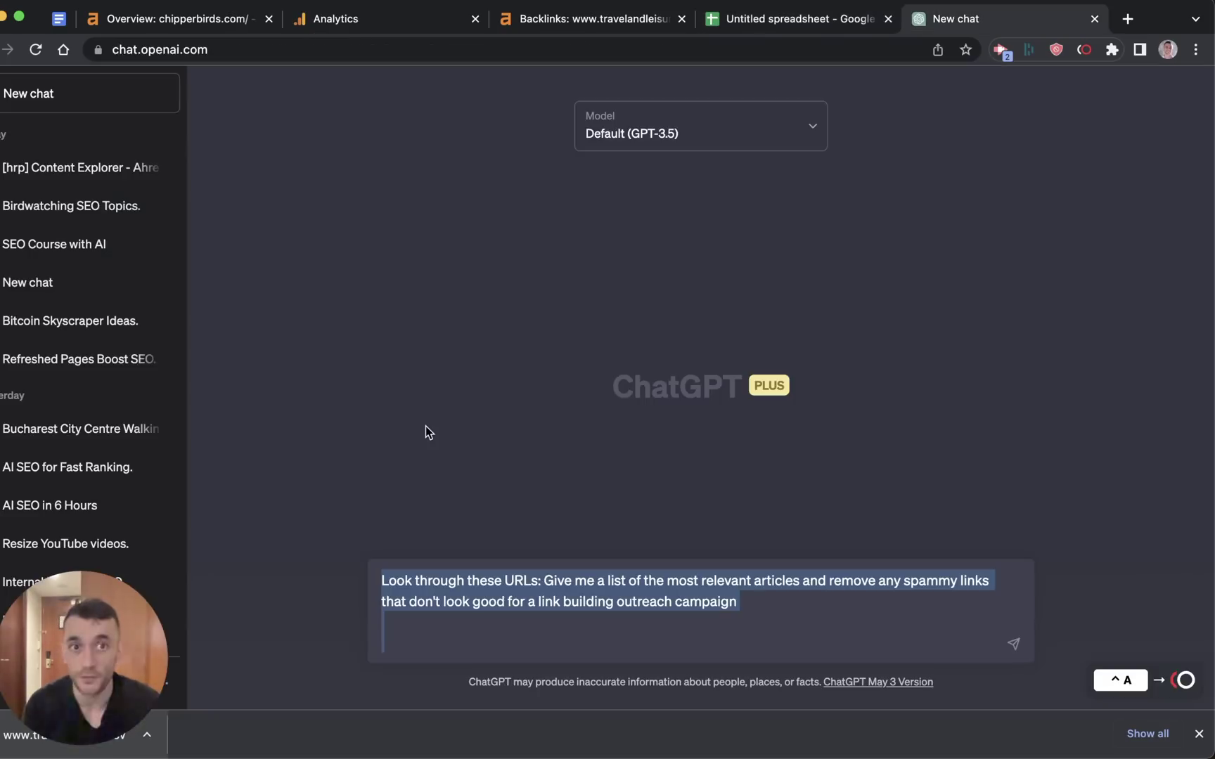
pyautogui.click(435, 642)
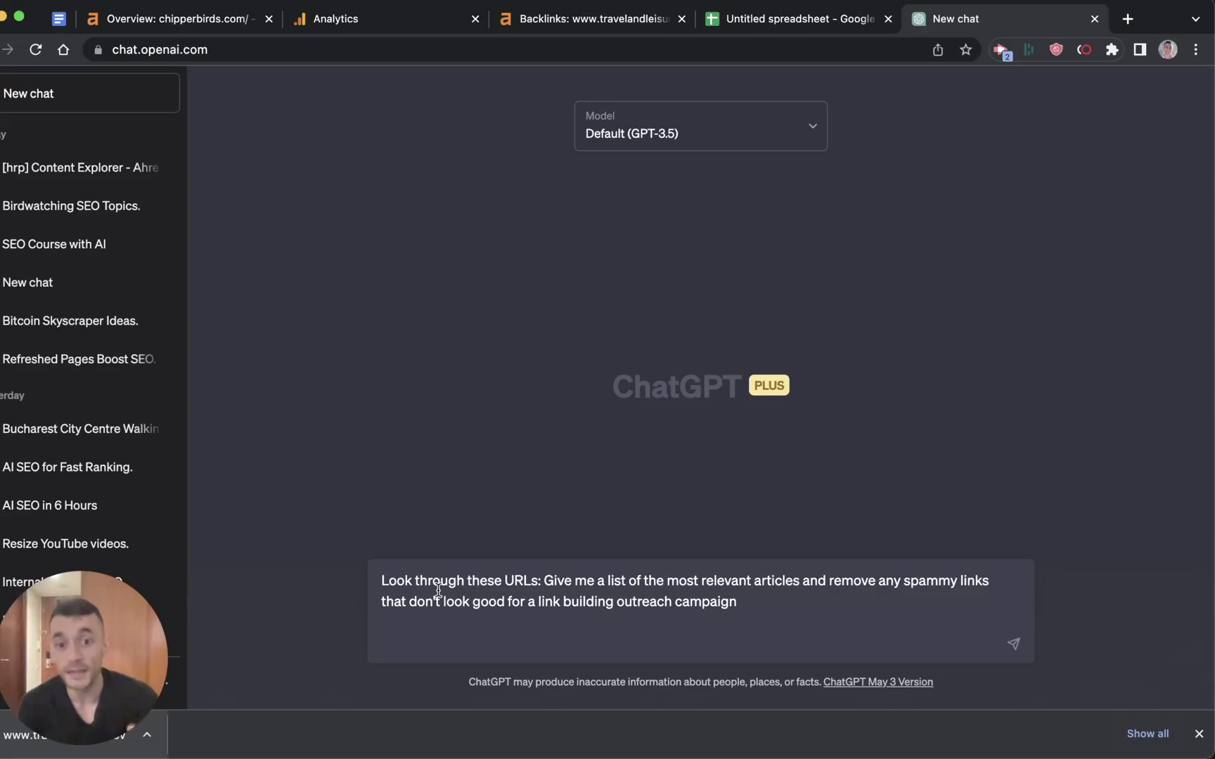
# - Paste the URL list under the relevance prompt and send it to ChatGPT
pyautogui.press('super+v')
pyautogui.press('Return')
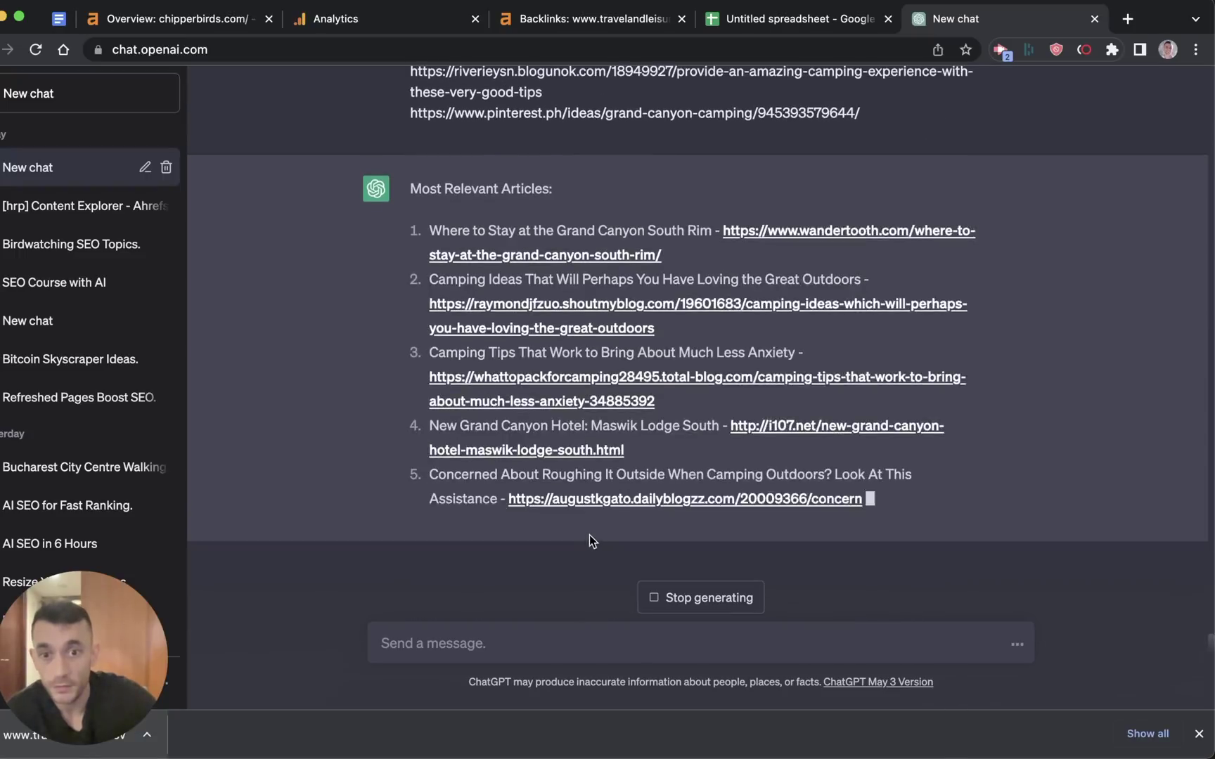
pyautogui.scroll(6, 504, 250)
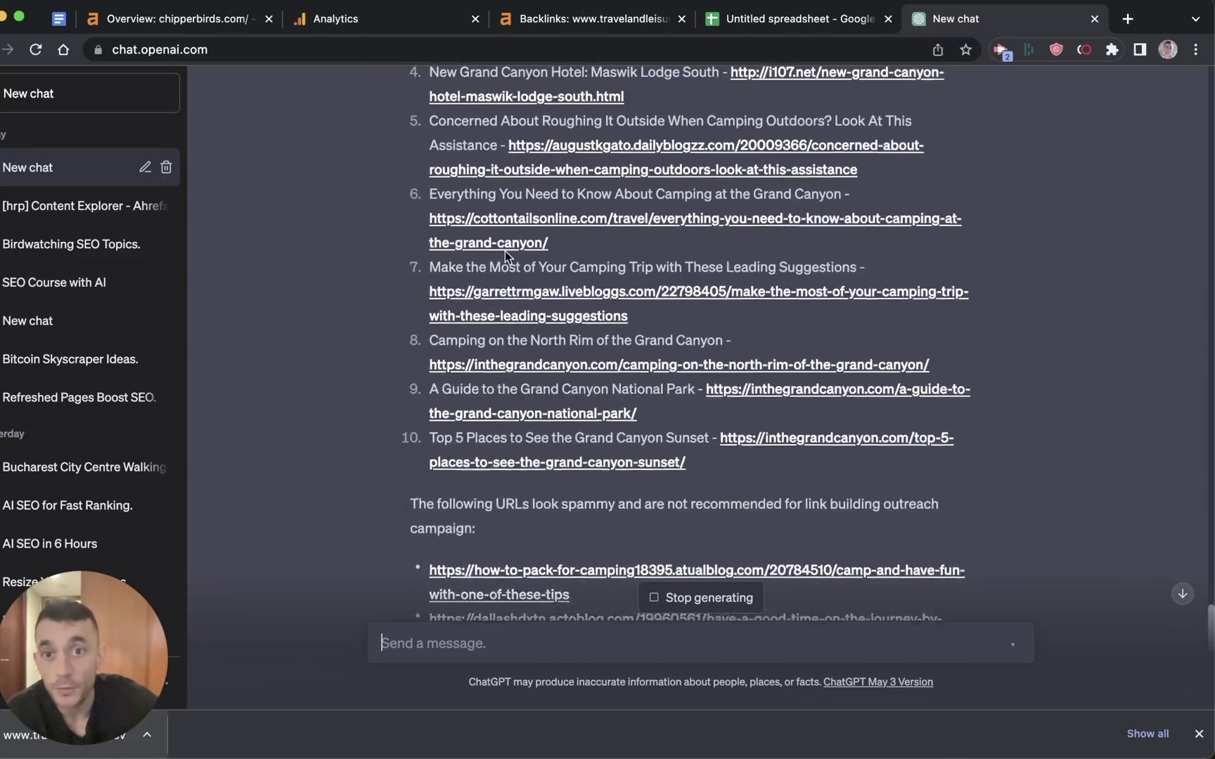
pyautogui.scroll(4, 404, 145)
# - Review the reply and open the flagged spammy post 'Think Camping outdoors Is Perfect For The Birds?'
pyautogui.moveTo(407, 266); pyautogui.dragTo(664, 311)
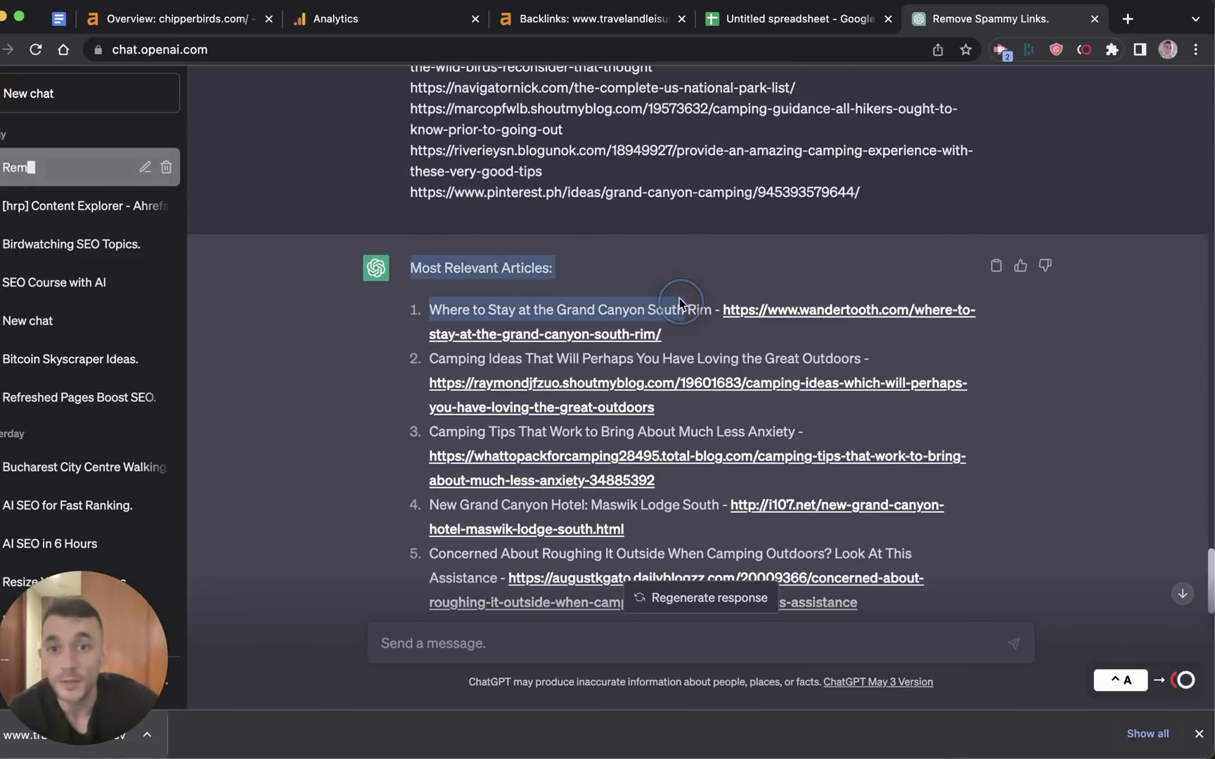
pyautogui.scroll(-9, 677, 304)
pyautogui.scroll(-7, 677, 303)
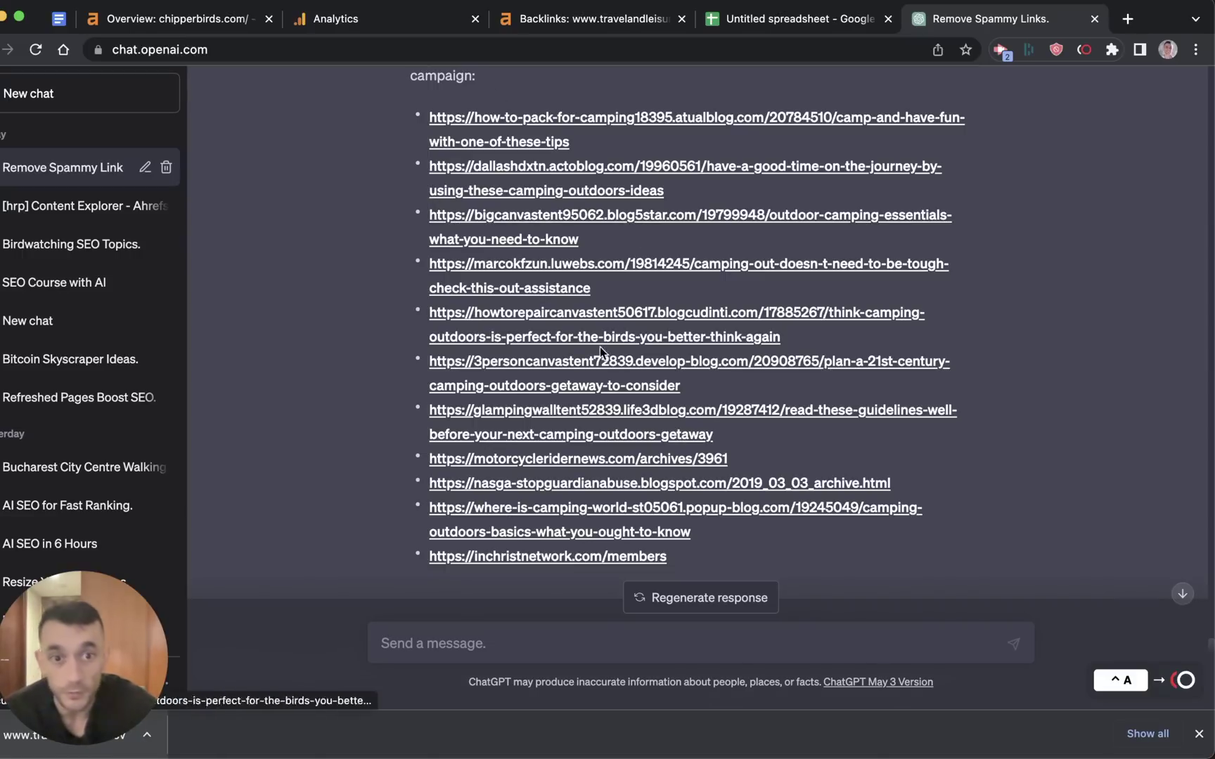
pyautogui.moveTo(783, 338); pyautogui.dragTo(412, 316)
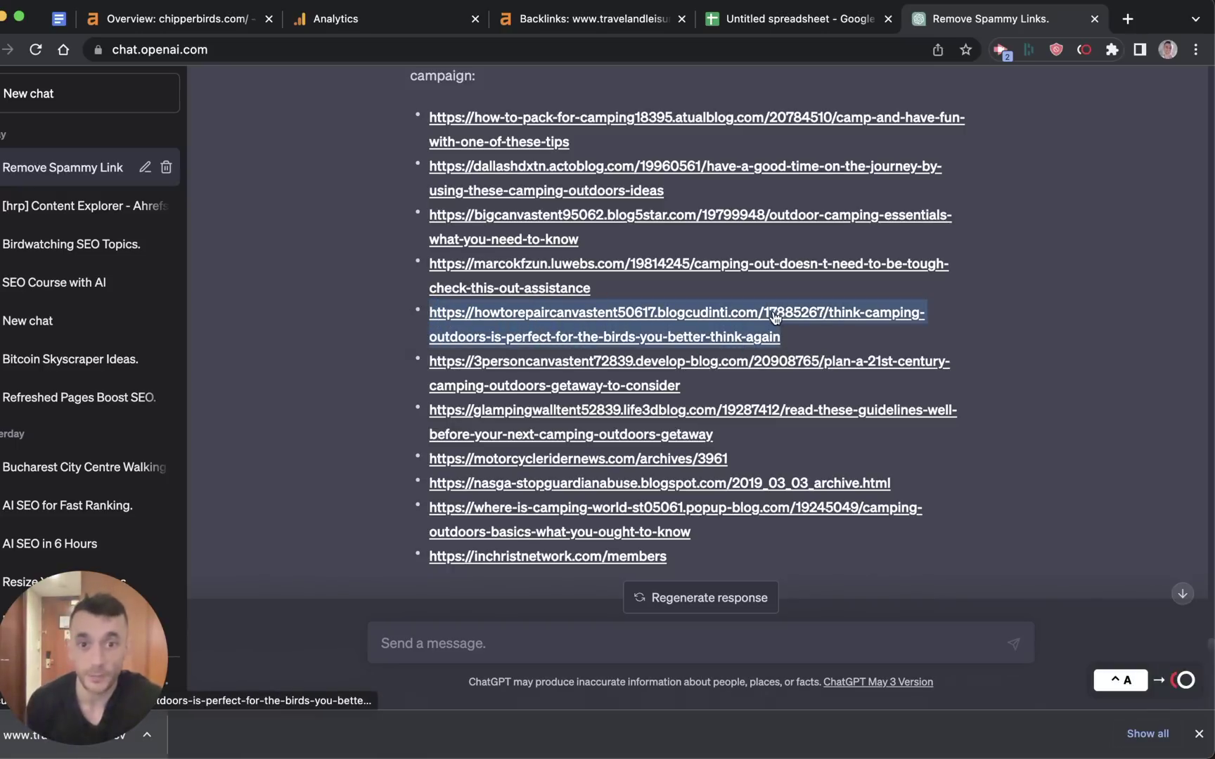
pyautogui.click(680, 314)
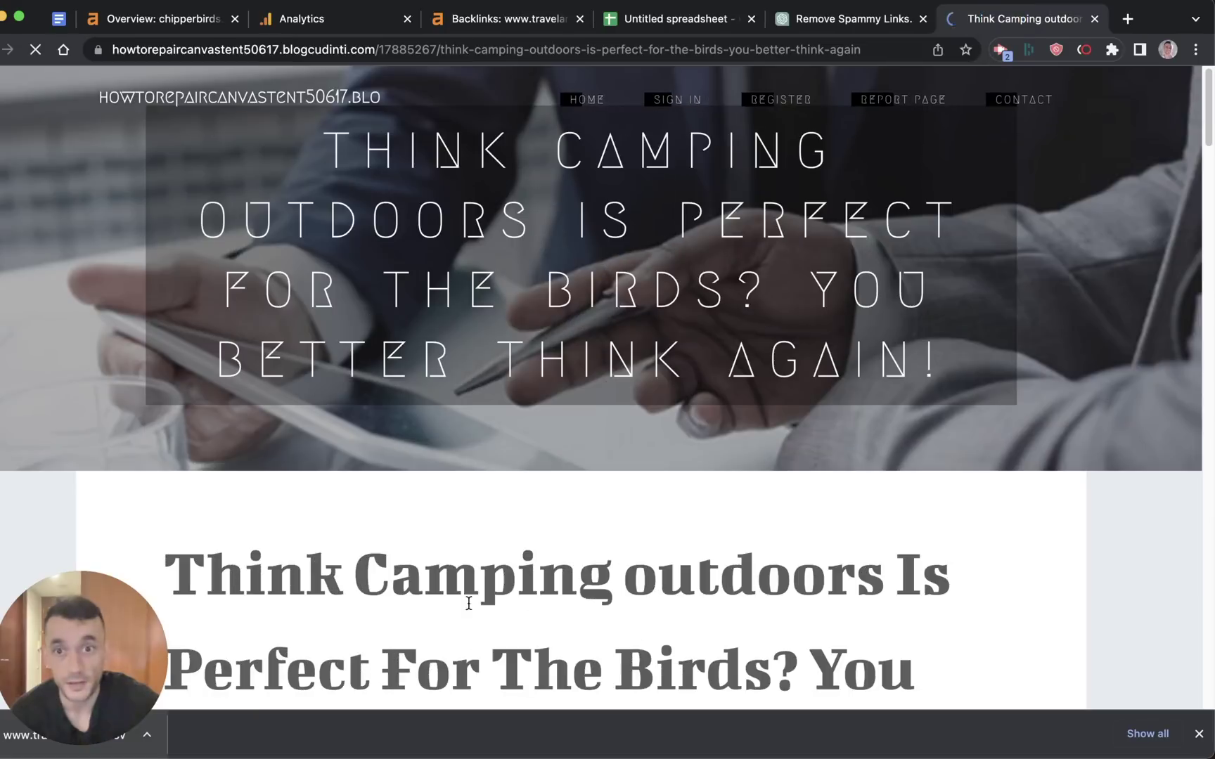
# - Inspect the thin camping blog post, then close its tab
pyautogui.scroll(-10, 466, 575)
pyautogui.scroll(10, 484, 467)
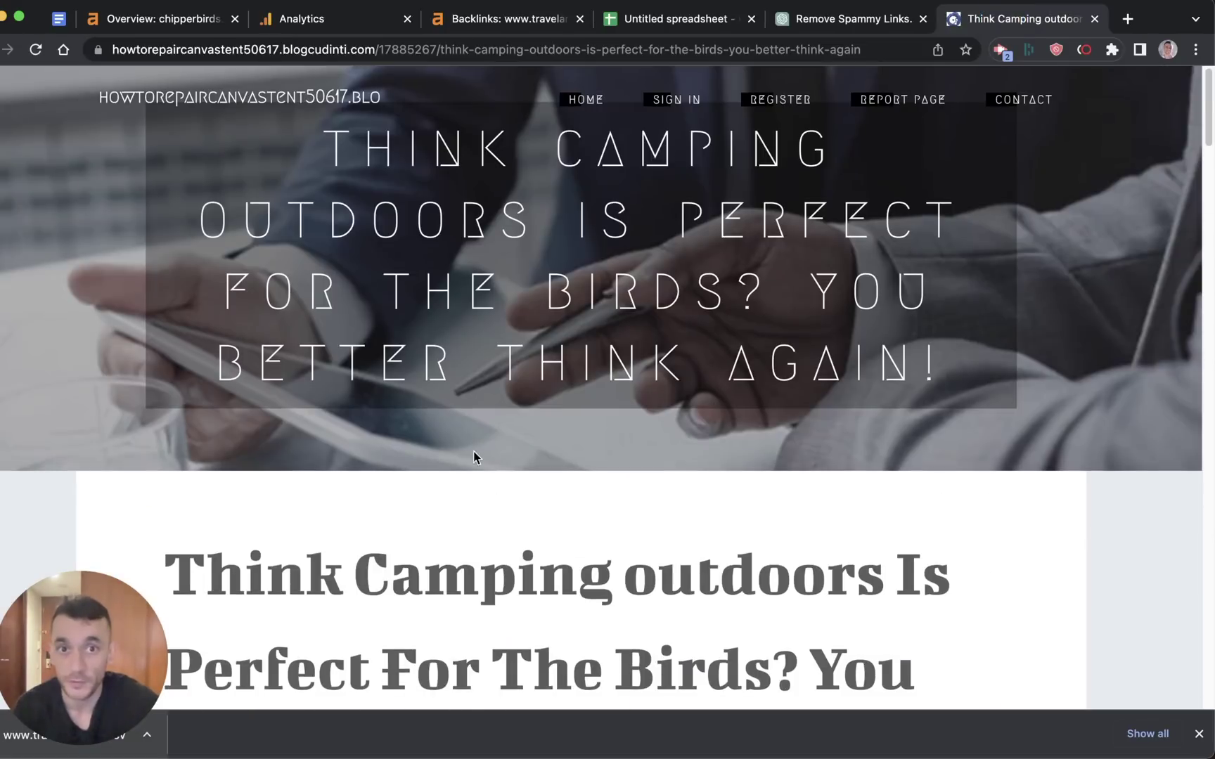
pyautogui.hotkey('ctrl', 'a')
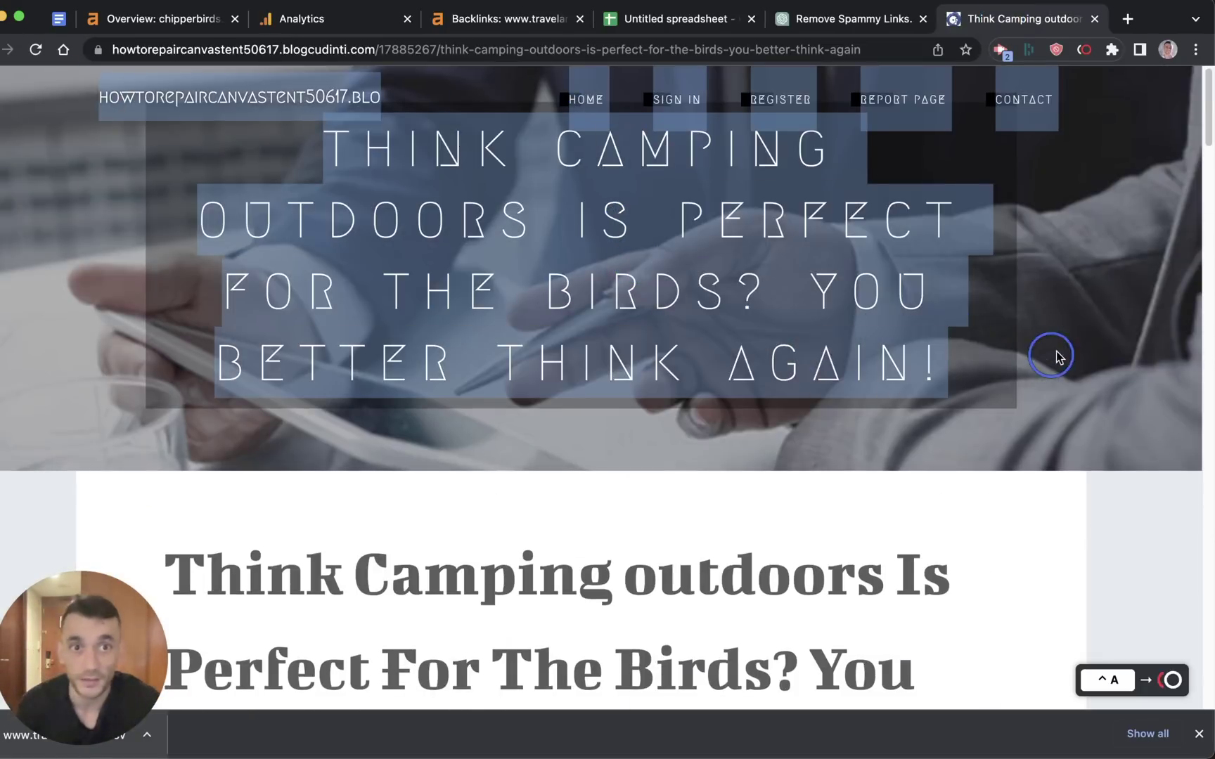
pyautogui.press('super+w')
# - Check the unreachable inchristnetwork.com link, then close its tab and return to the chat
pyautogui.keyDown('super'); pyautogui.click(625, 556); pyautogui.keyUp('super')
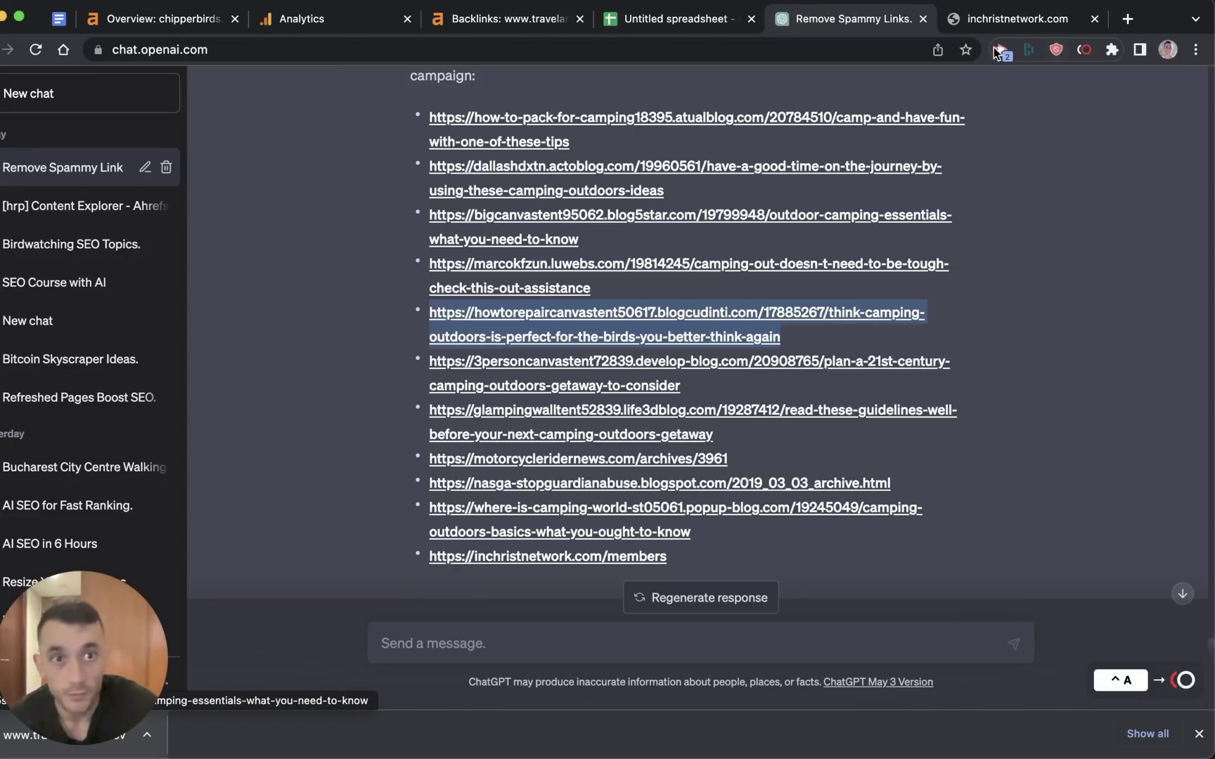
pyautogui.click(1015, 22)
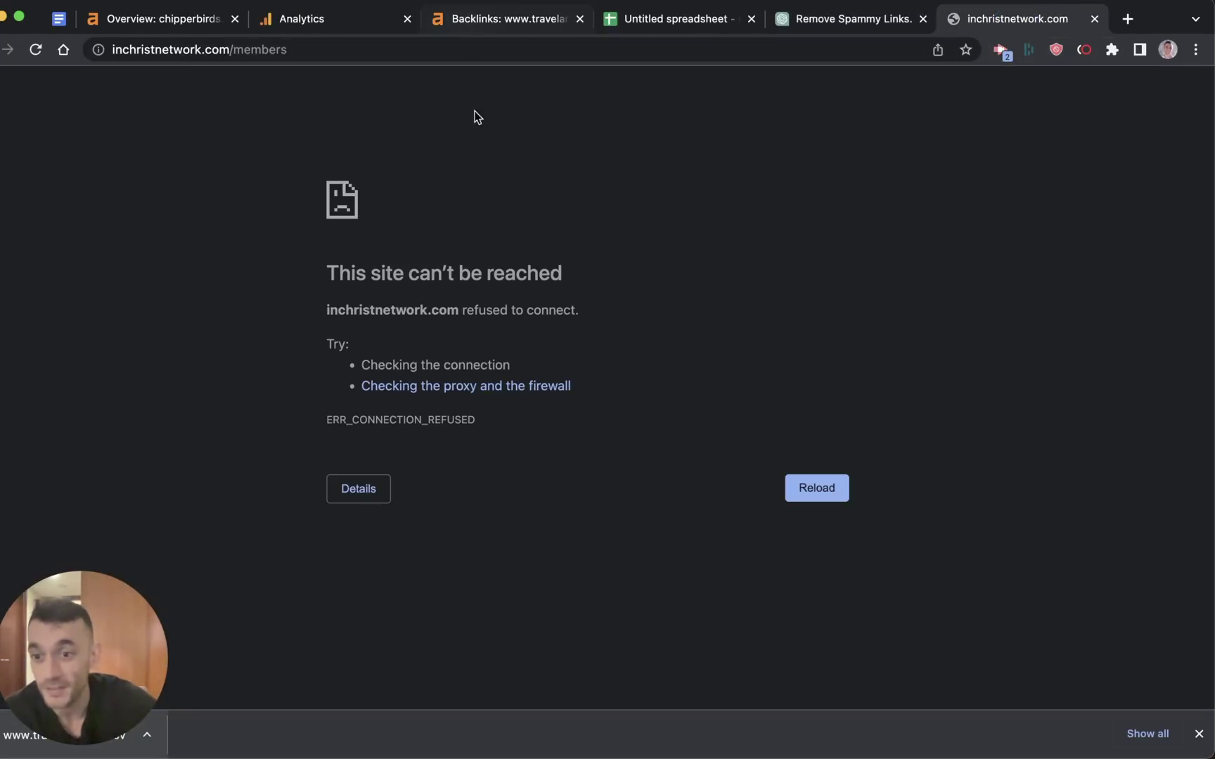
pyautogui.click(863, 23)
pyautogui.tripleClick(415, 564)
pyautogui.tripleClick(413, 559)
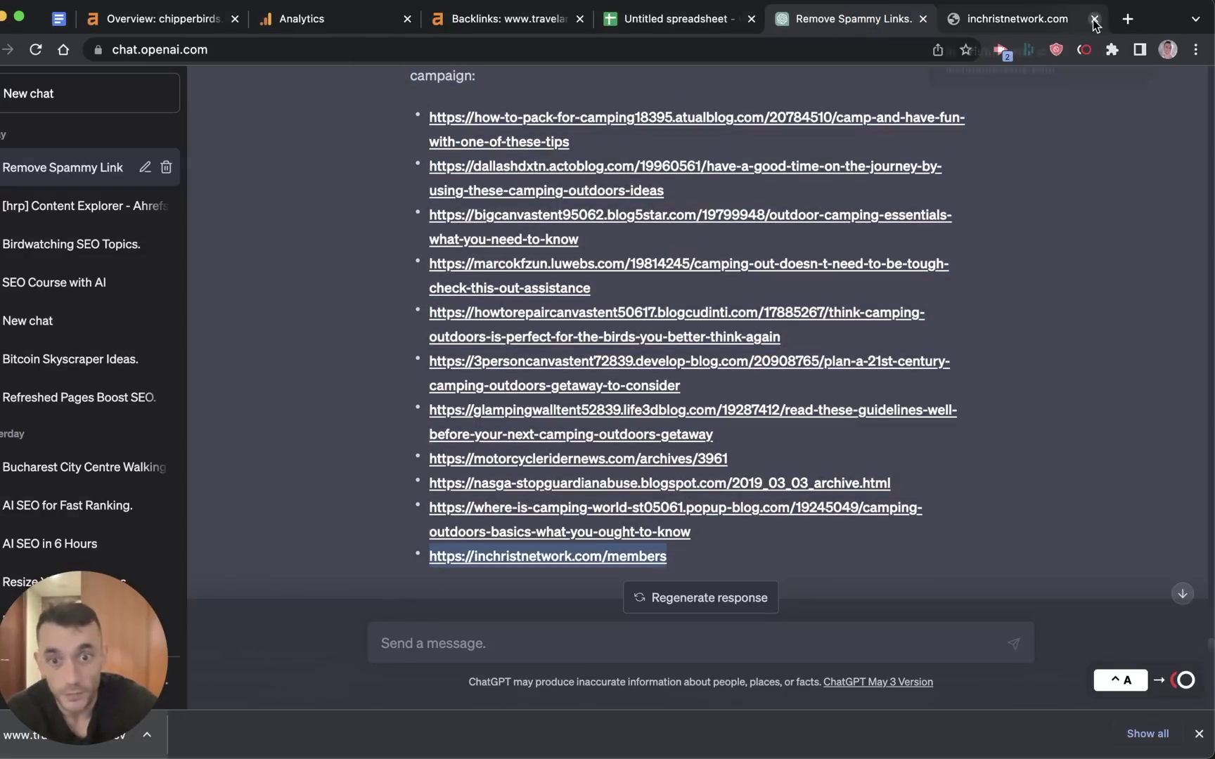
pyautogui.click(1094, 19)
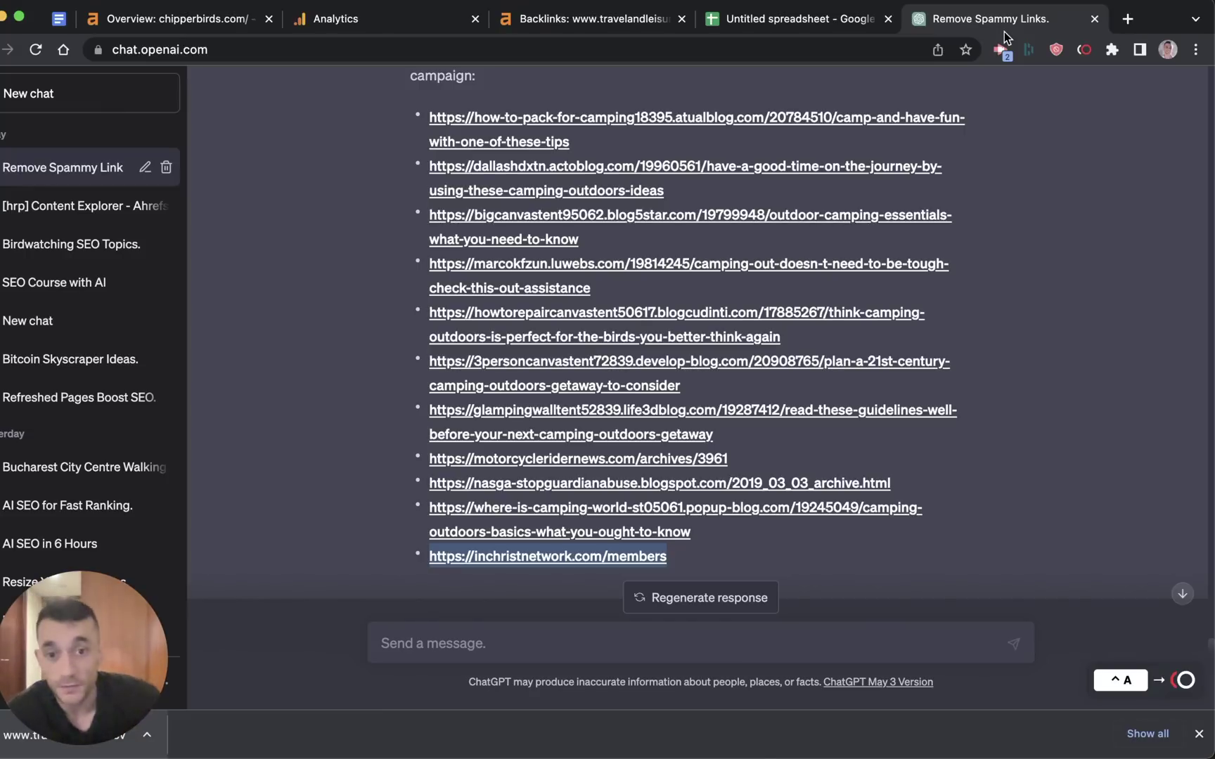
pyautogui.scroll(3, 796, 224)
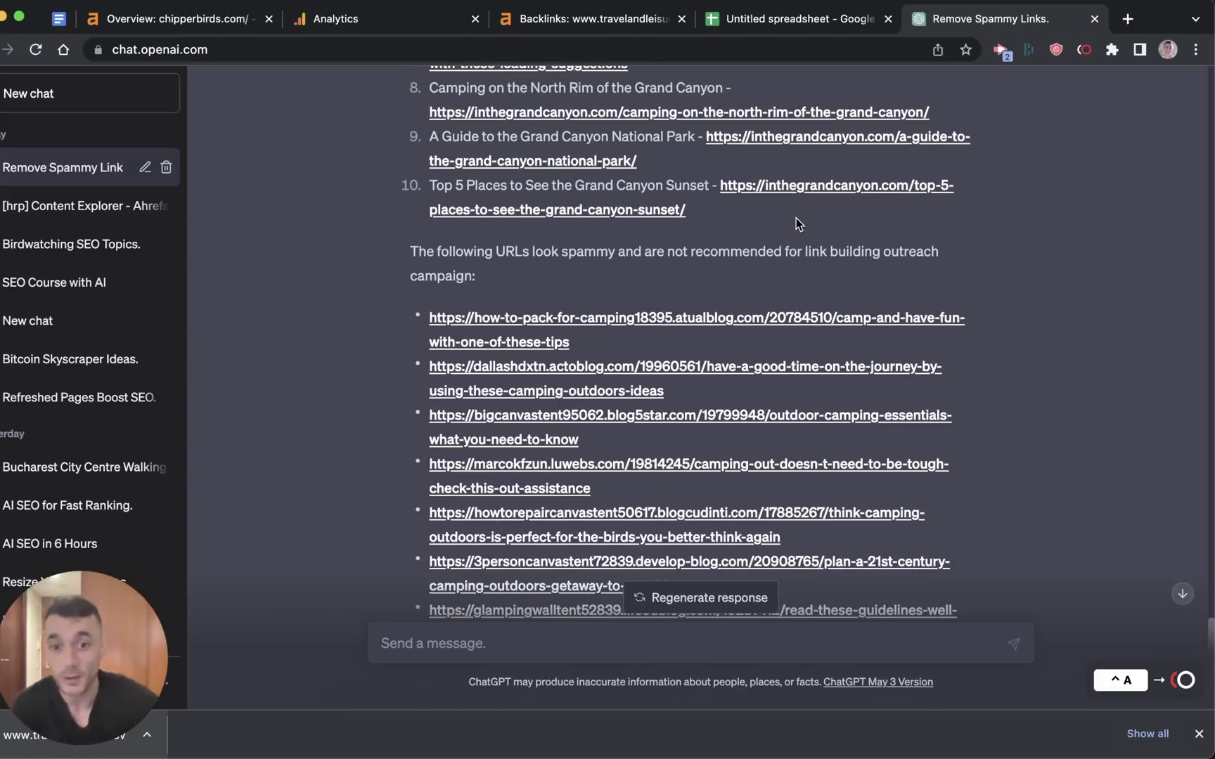
pyautogui.scroll(-5, 797, 218)
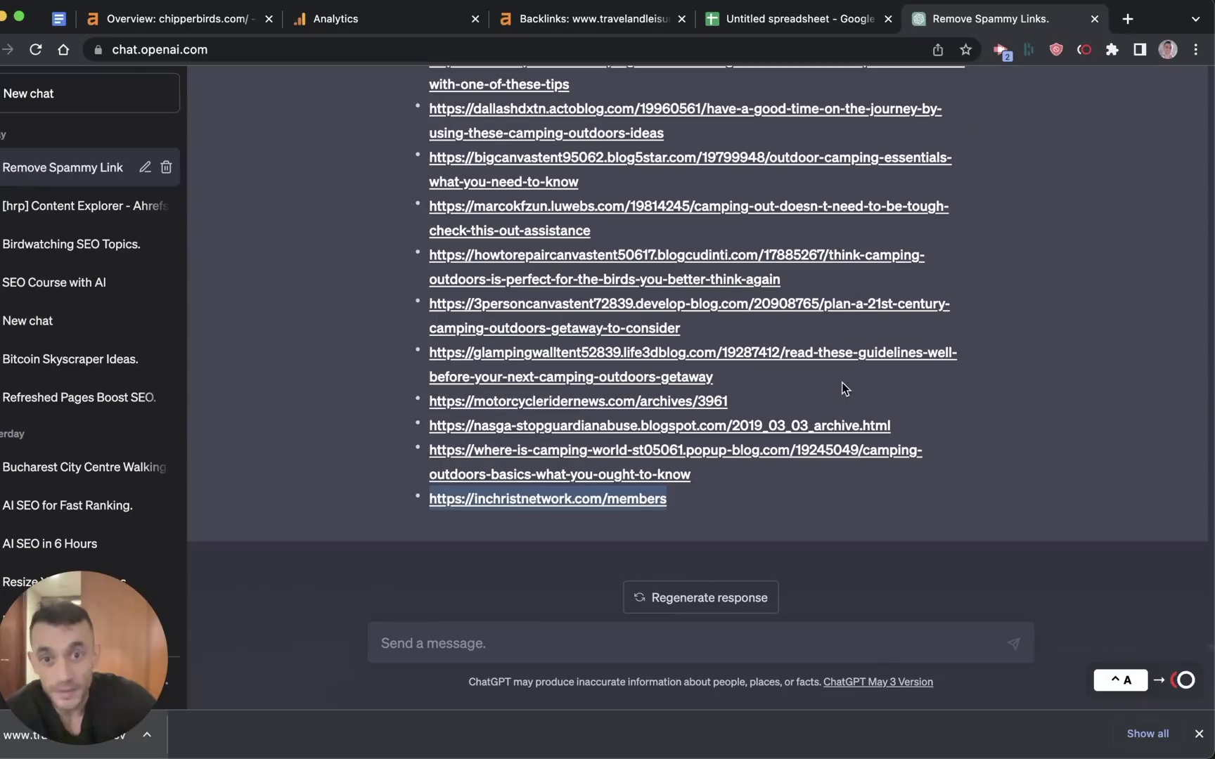
pyautogui.scroll(10, 842, 384)
pyautogui.scroll(4, 844, 391)
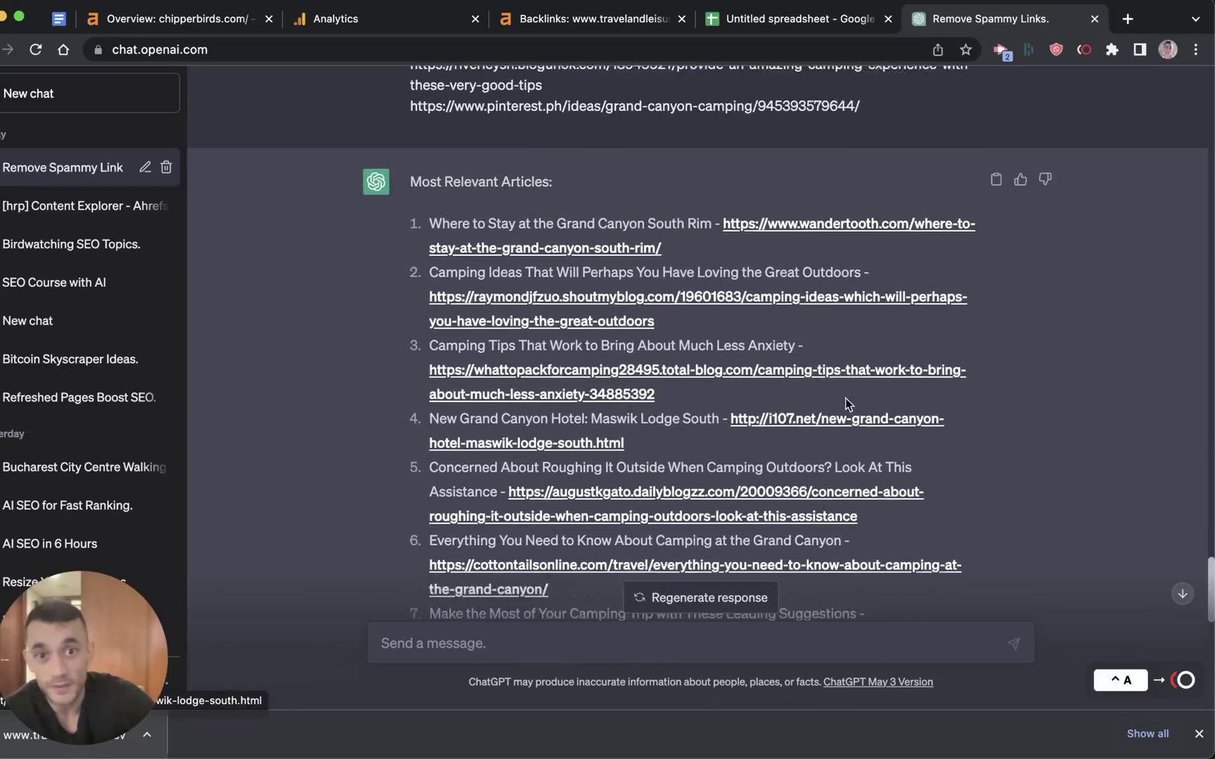
pyautogui.click(821, 17)
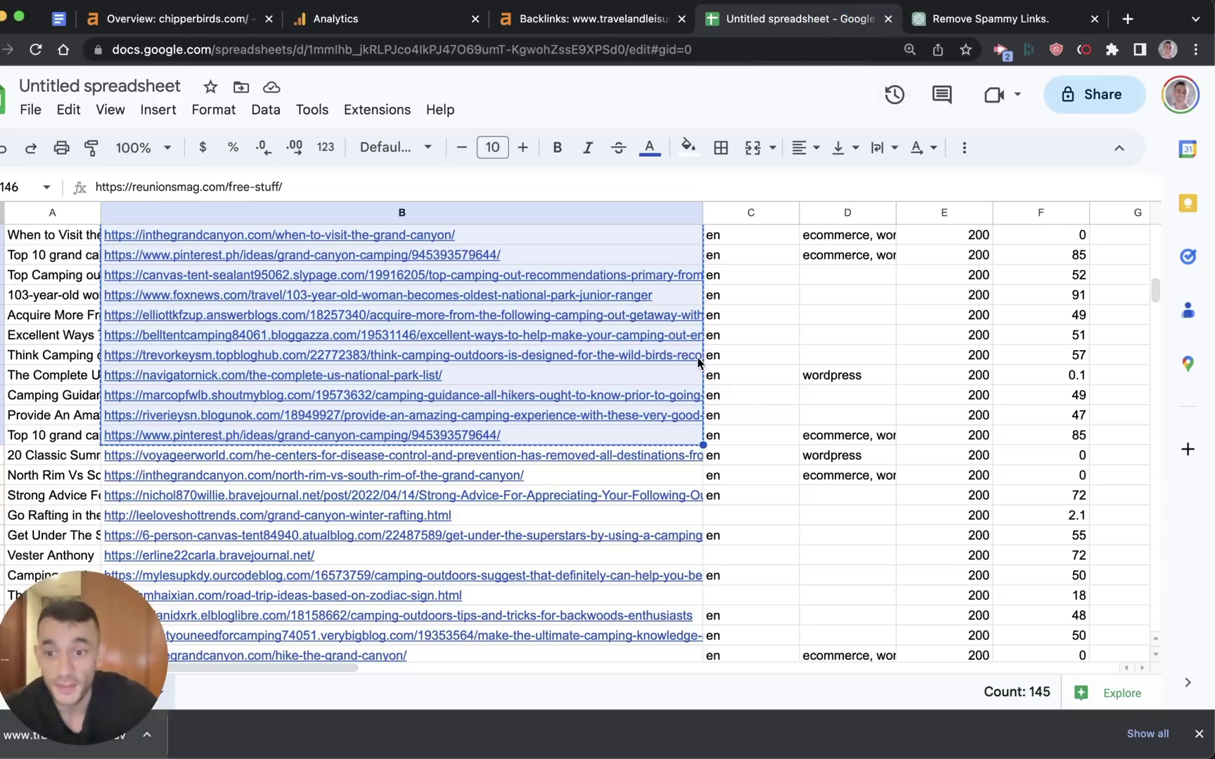
pyautogui.scroll(-15, 551, 364)
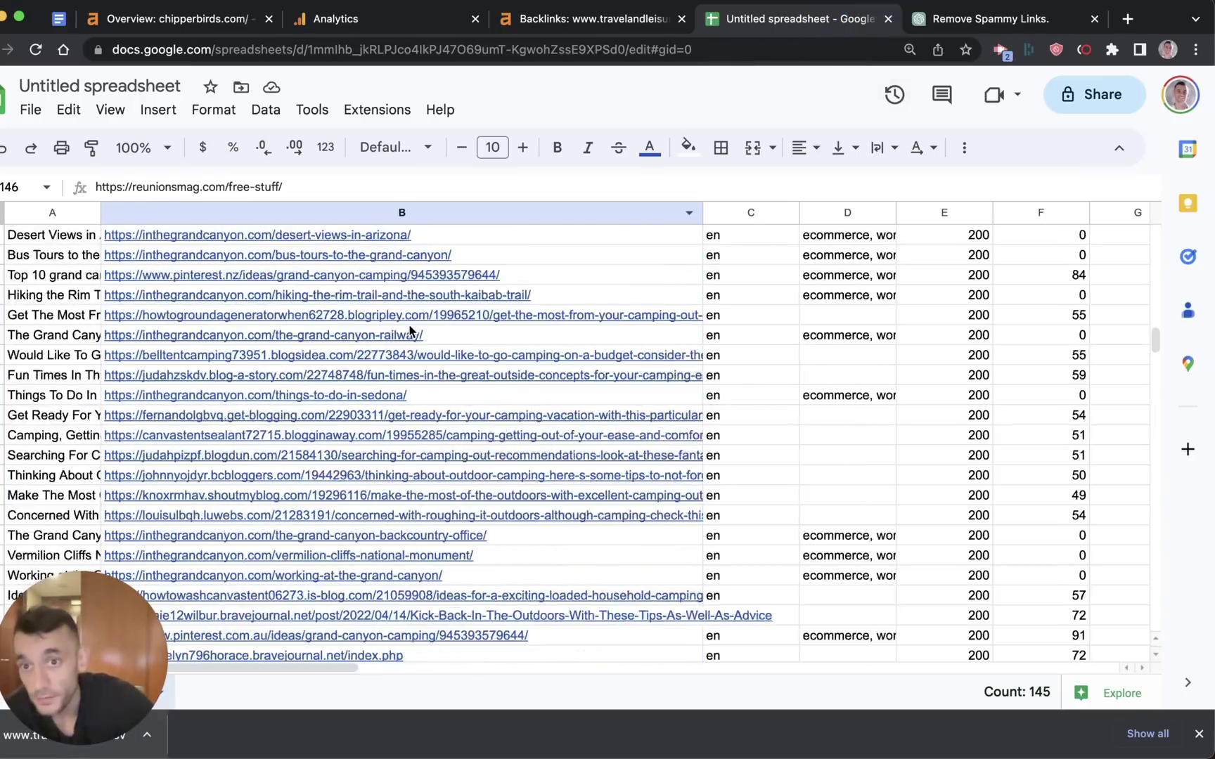
pyautogui.scroll(-10, 409, 331)
pyautogui.click(942, 19)
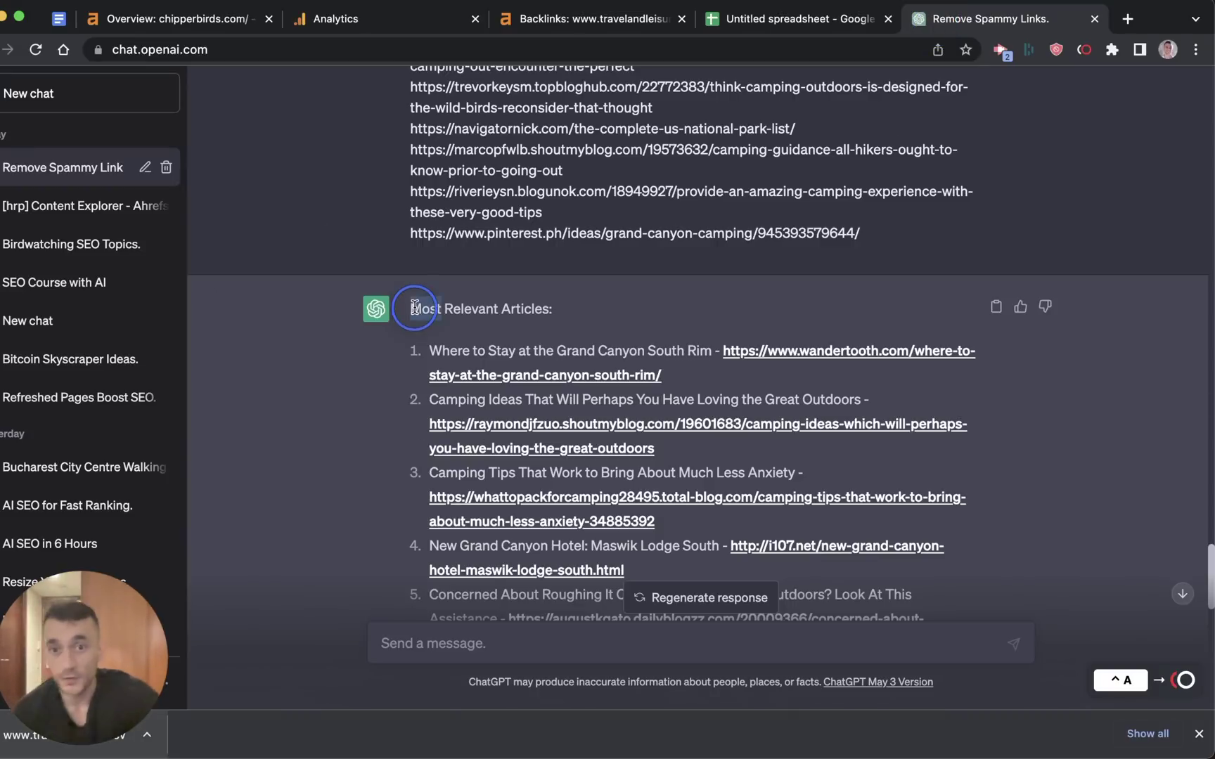
# - Paste the ten most relevant articles into the message under the contact-email request
pyautogui.moveTo(415, 308); pyautogui.dragTo(764, 249)
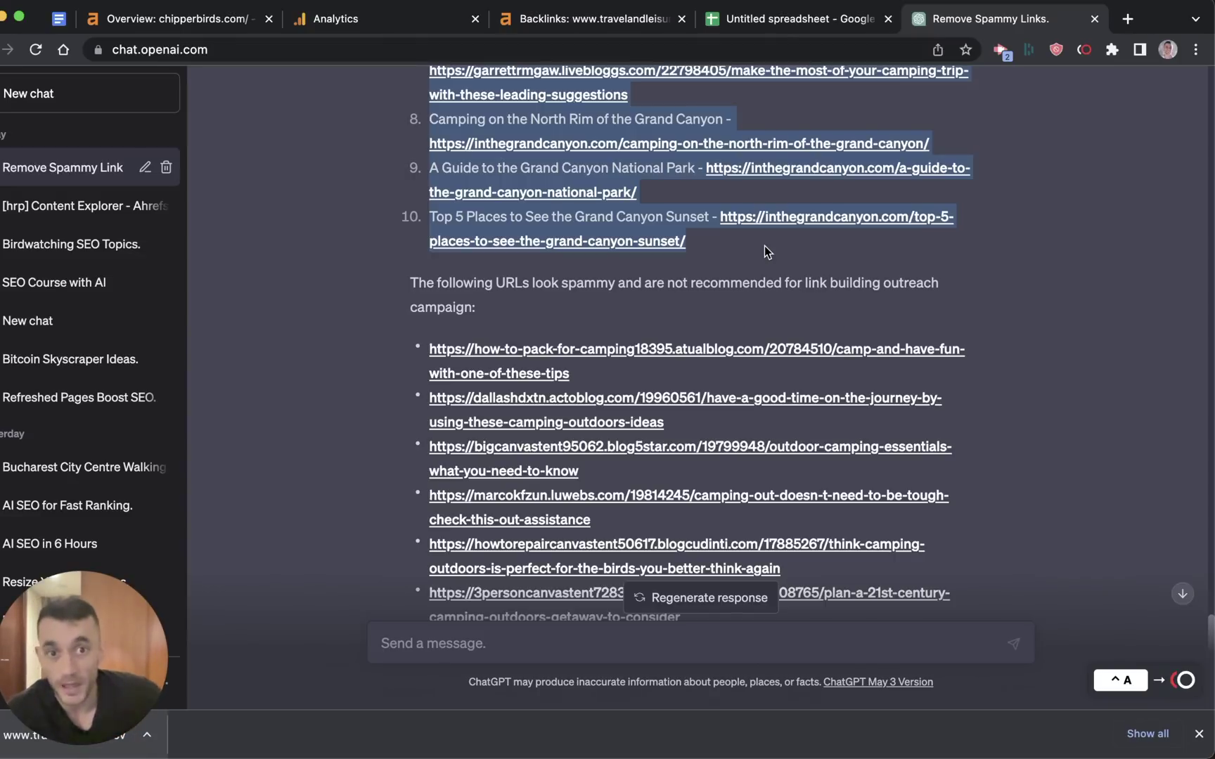
pyautogui.press('super+v')
pyautogui.scroll(5, 668, 546)
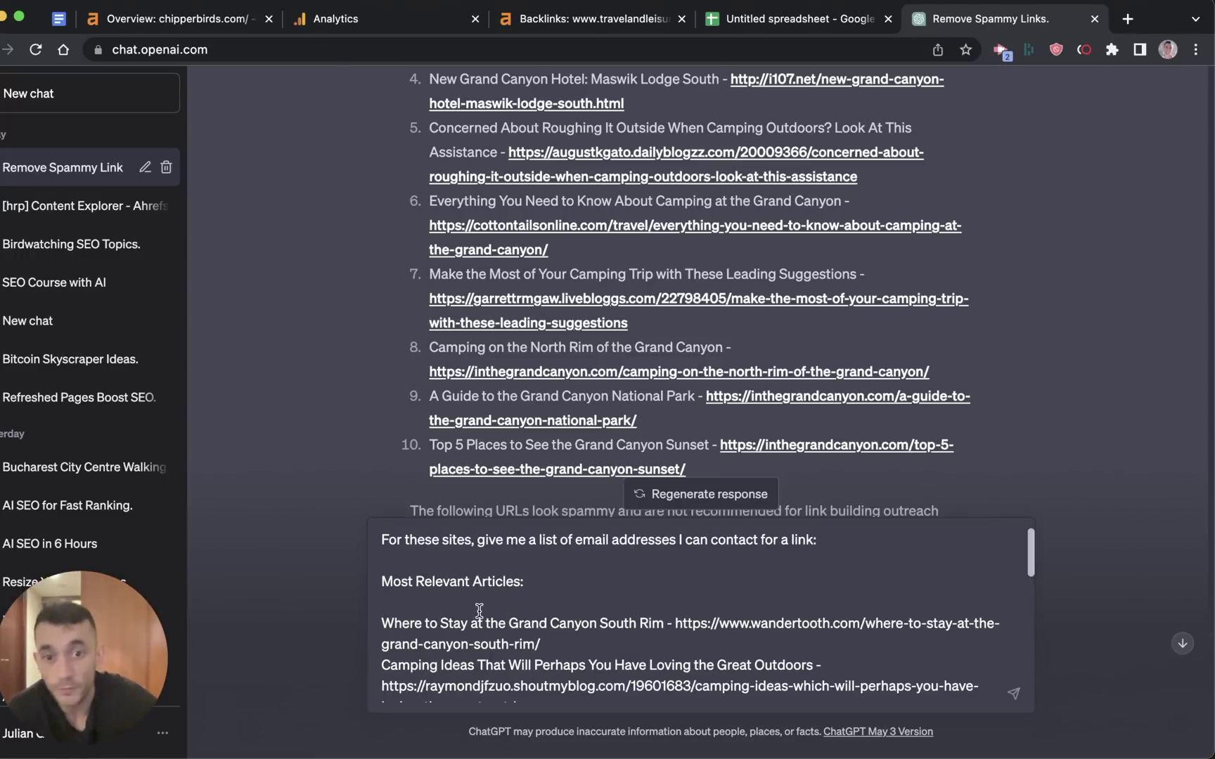
pyautogui.moveTo(864, 537); pyautogui.dragTo(392, 523)
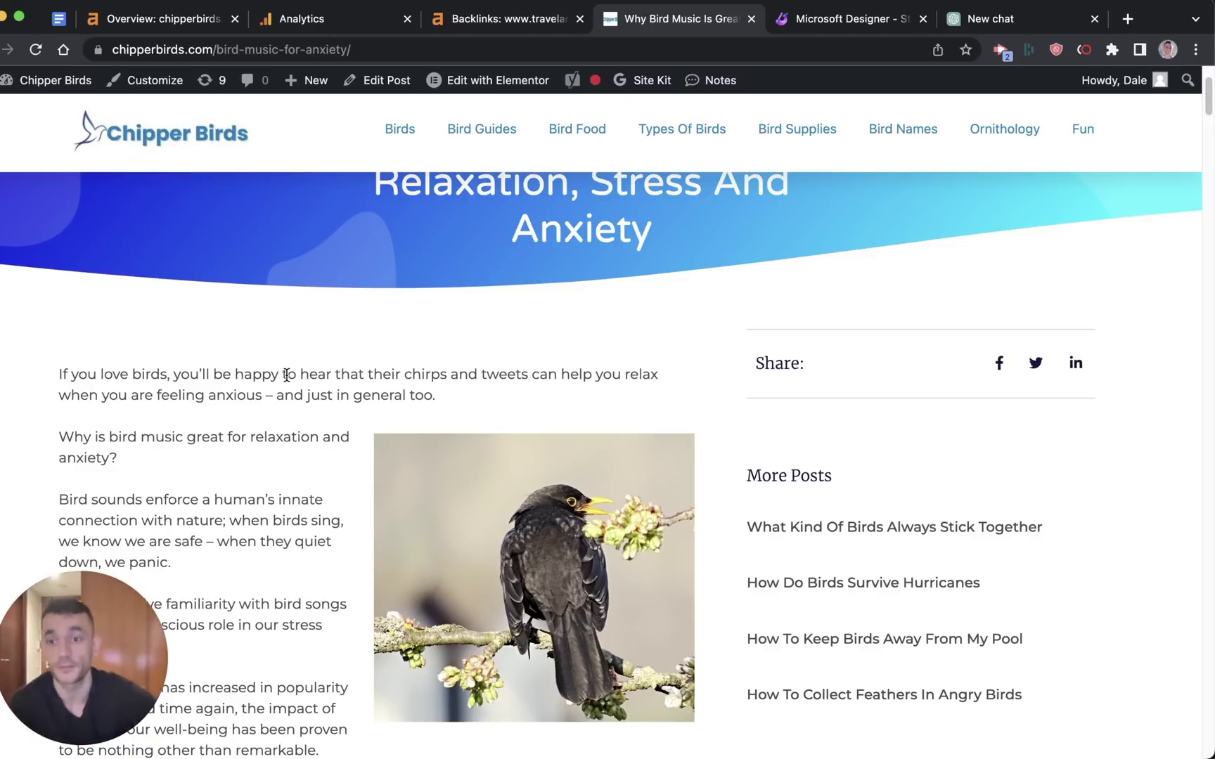
# - Scroll through the bird music article and highlight 'Bird Music Is Great For Relaxation' in the title
pyautogui.scroll(-10, 313, 348)
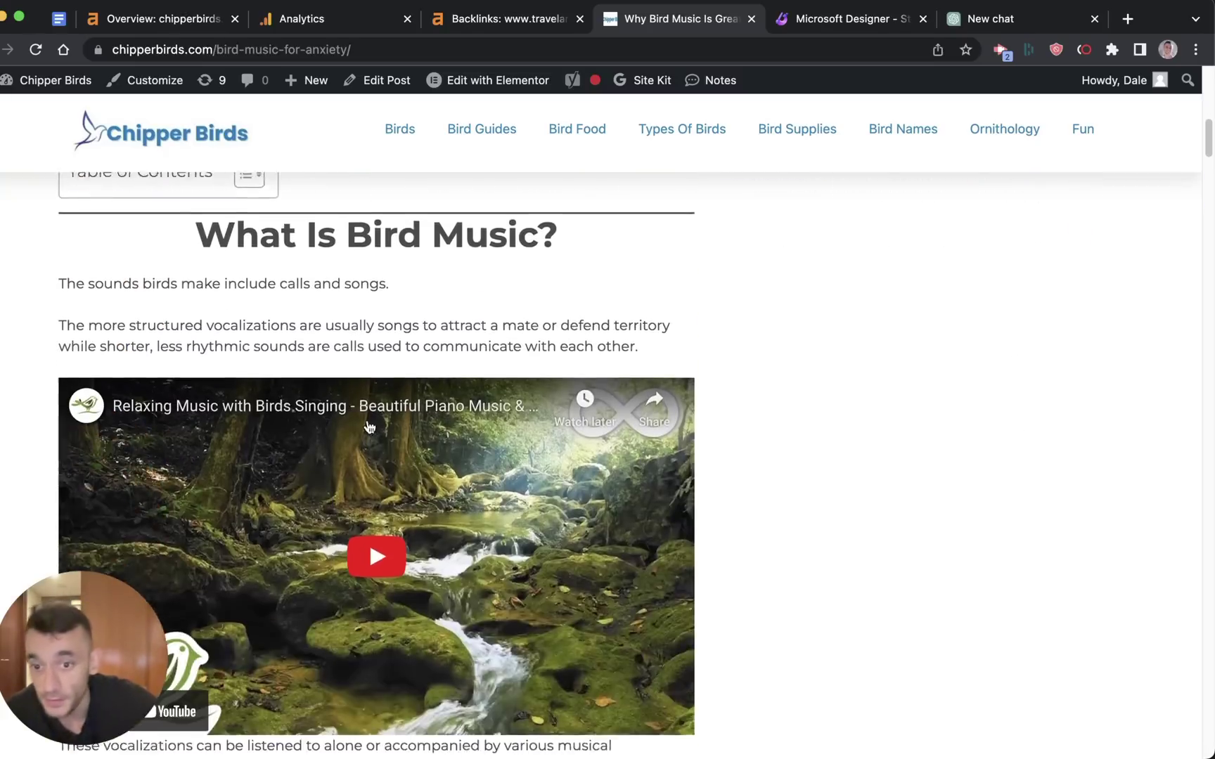
pyautogui.scroll(-15, 421, 445)
pyautogui.scroll(10, 495, 171)
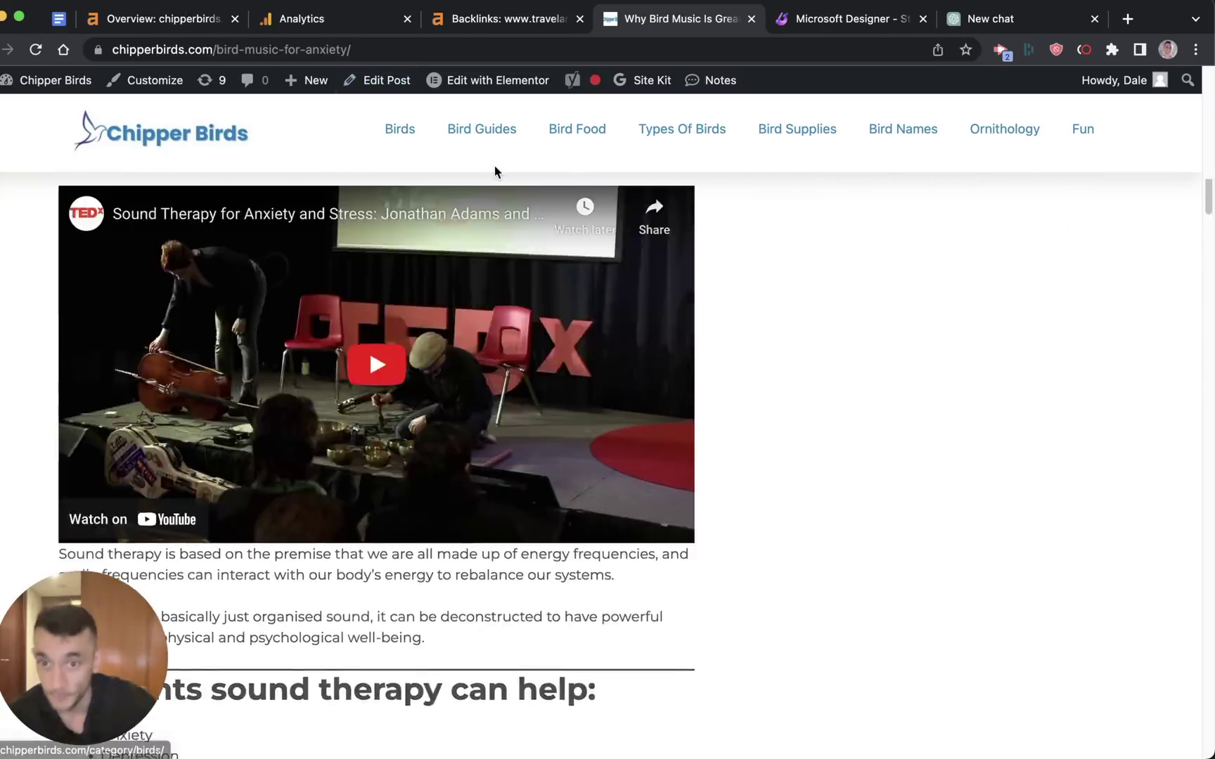
pyautogui.scroll(15, 492, 172)
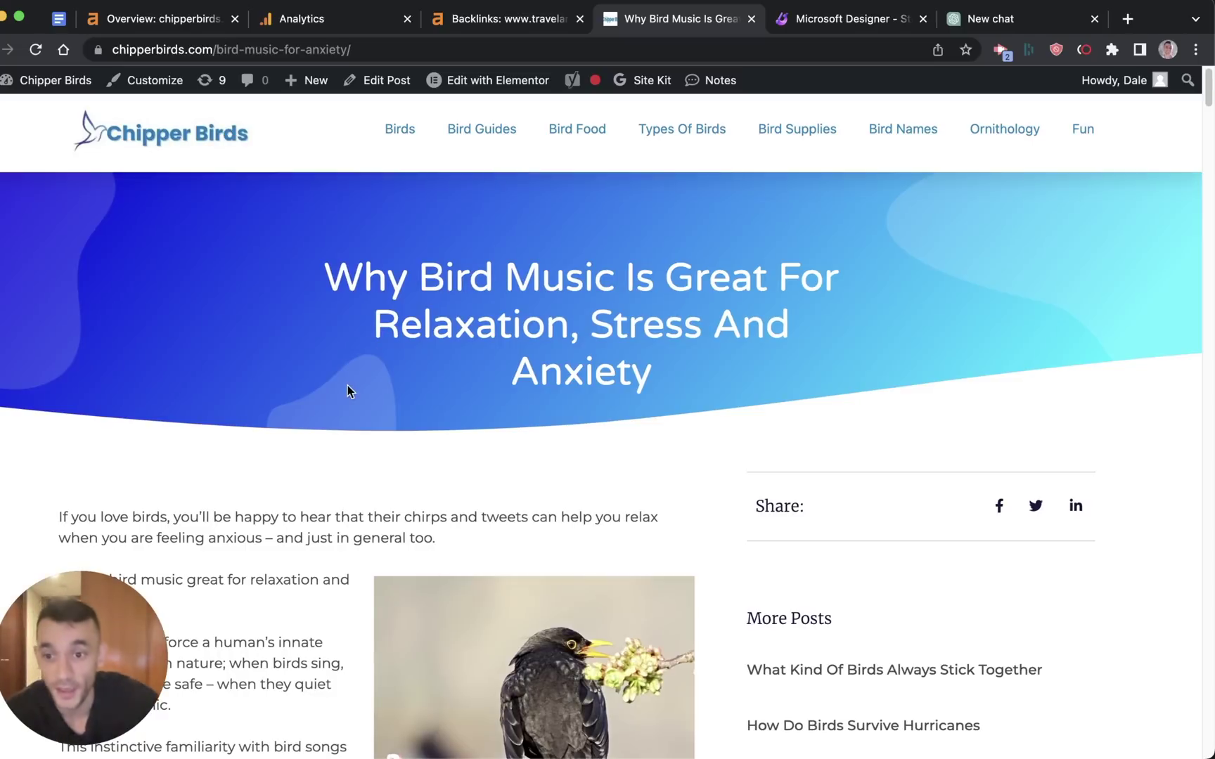
pyautogui.scroll(-3, 348, 387)
pyautogui.scroll(-15, 334, 410)
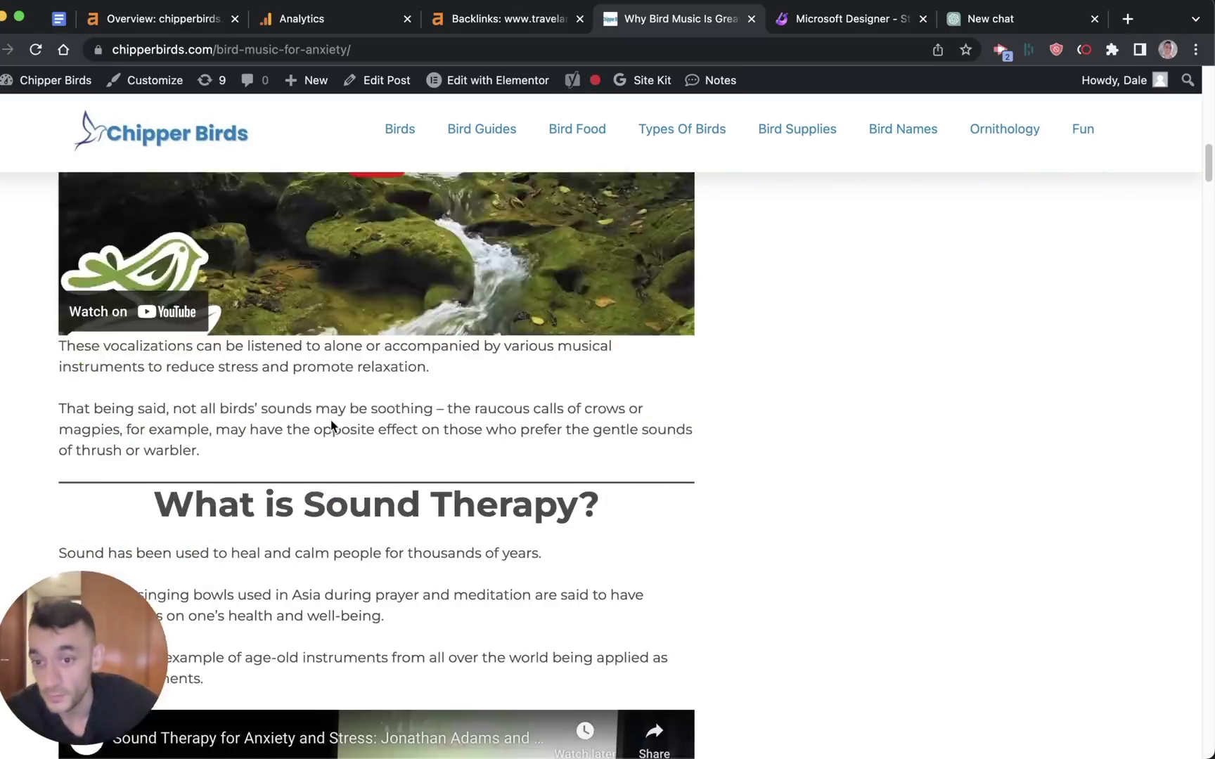
pyautogui.scroll(-3, 332, 422)
pyautogui.scroll(15, 312, 422)
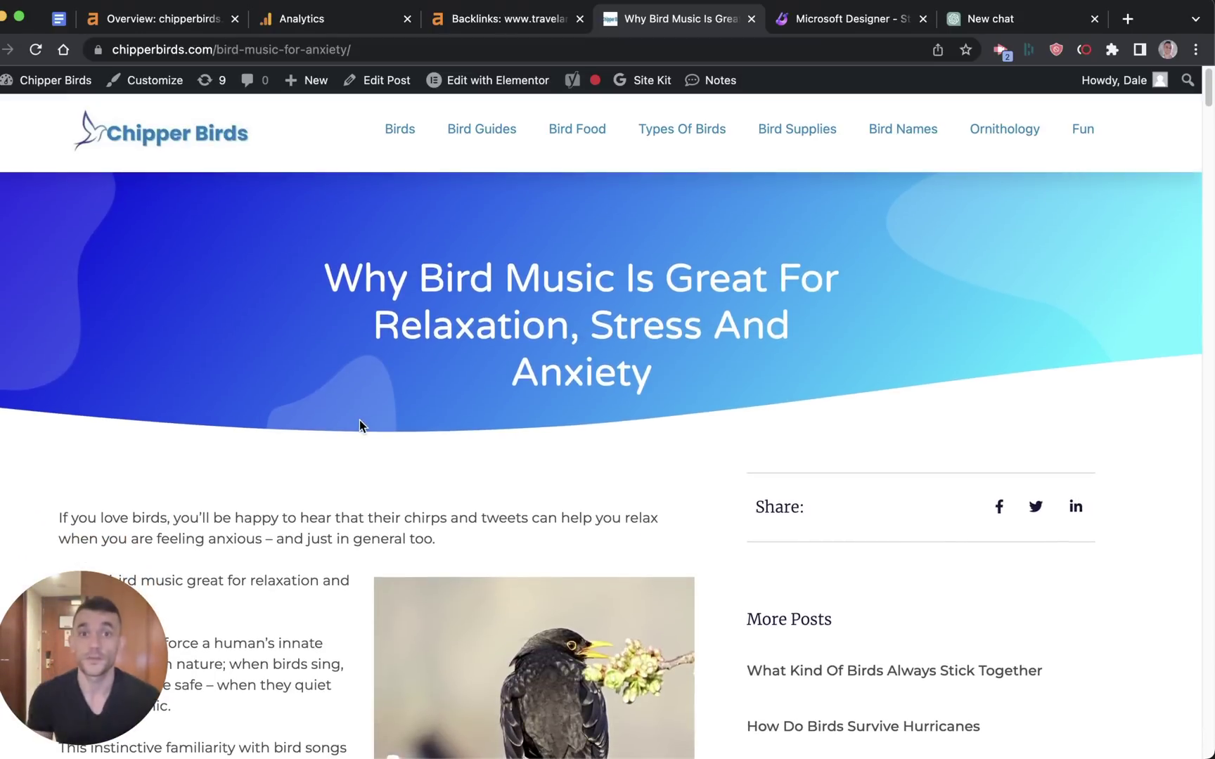
pyautogui.moveTo(419, 278); pyautogui.dragTo(569, 331)
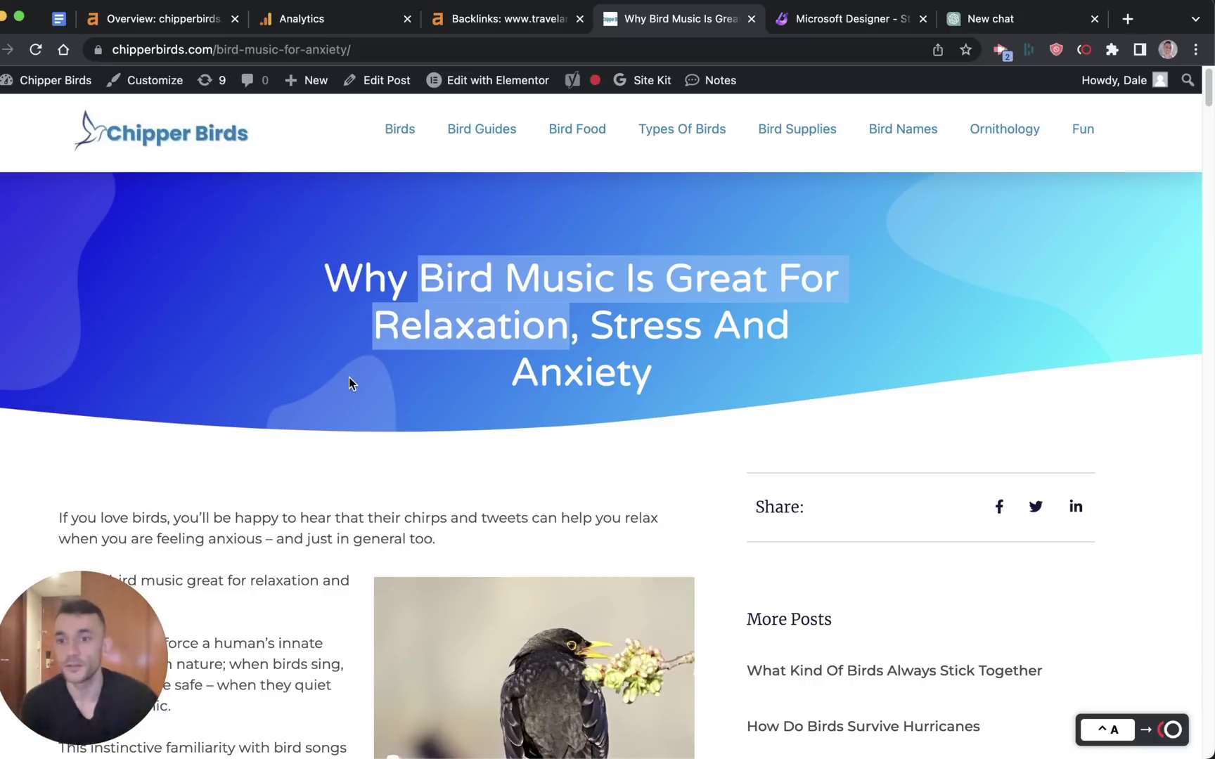
# - Highlight the sound therapy benefits text, glance at the image generator, and return to the article
pyautogui.scroll(-15, 320, 415)
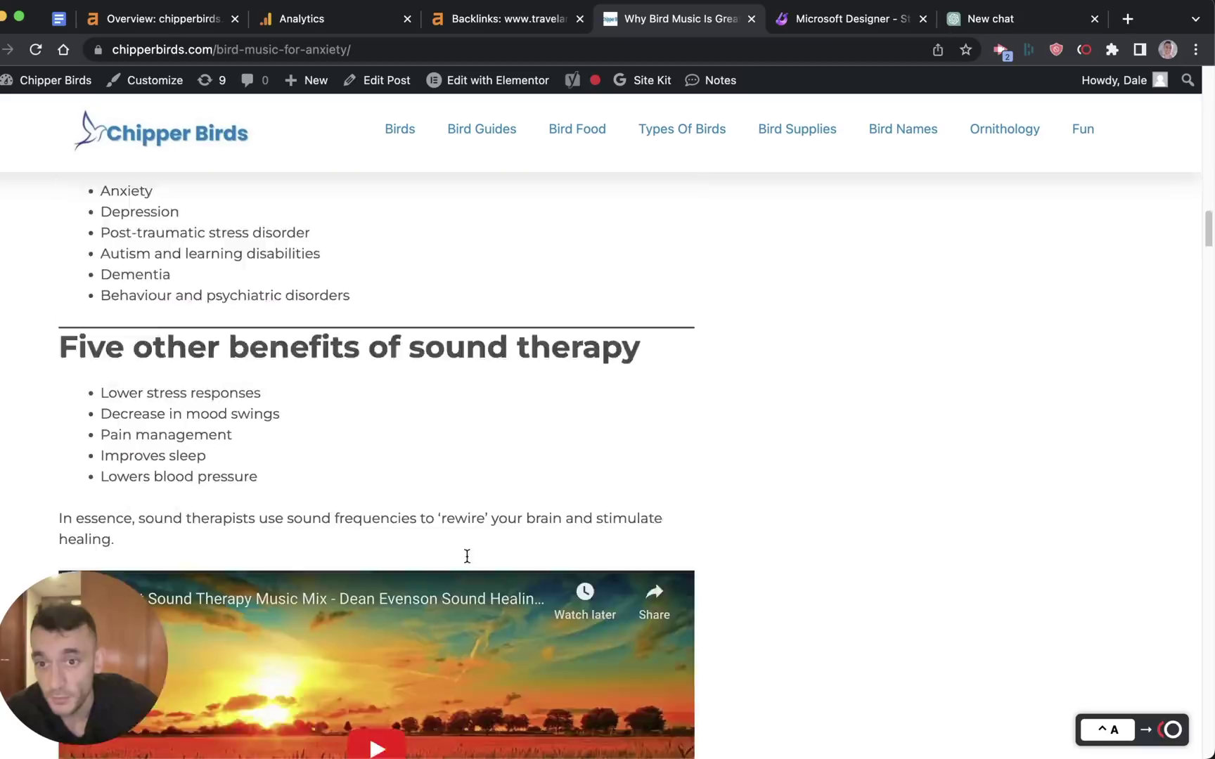
pyautogui.scroll(12, 343, 348)
pyautogui.scroll(-12, 21, 211)
pyautogui.moveTo(21, 213); pyautogui.dragTo(534, 399)
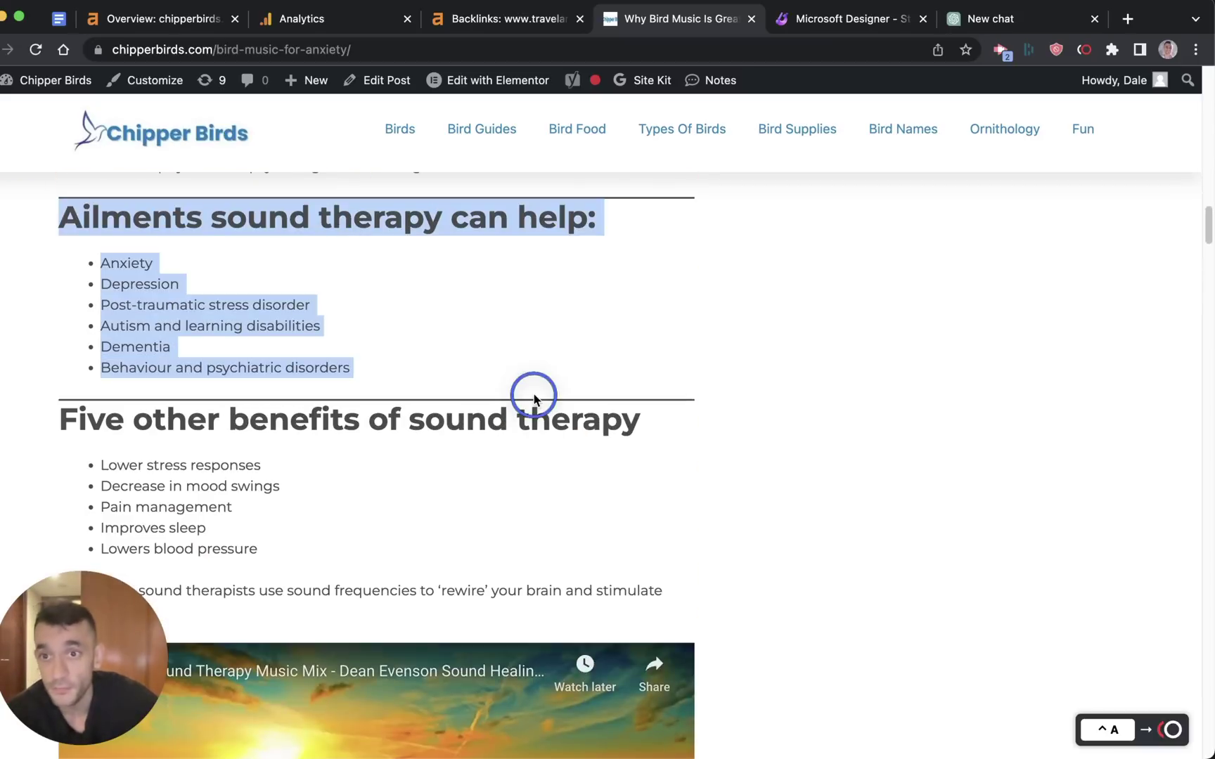
pyautogui.moveTo(42, 419); pyautogui.dragTo(737, 524)
pyautogui.scroll(-10, 705, 511)
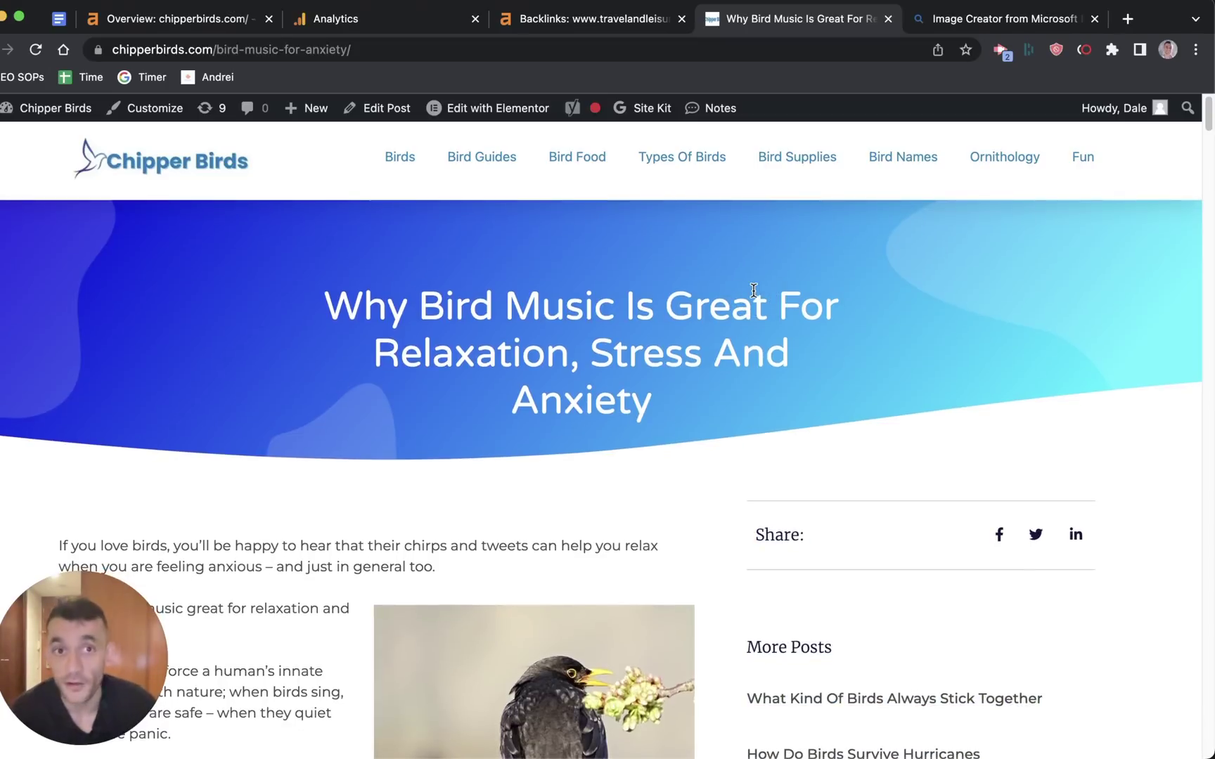
pyautogui.hotkey('ctrl', 'Tab')
pyautogui.click(843, 16)
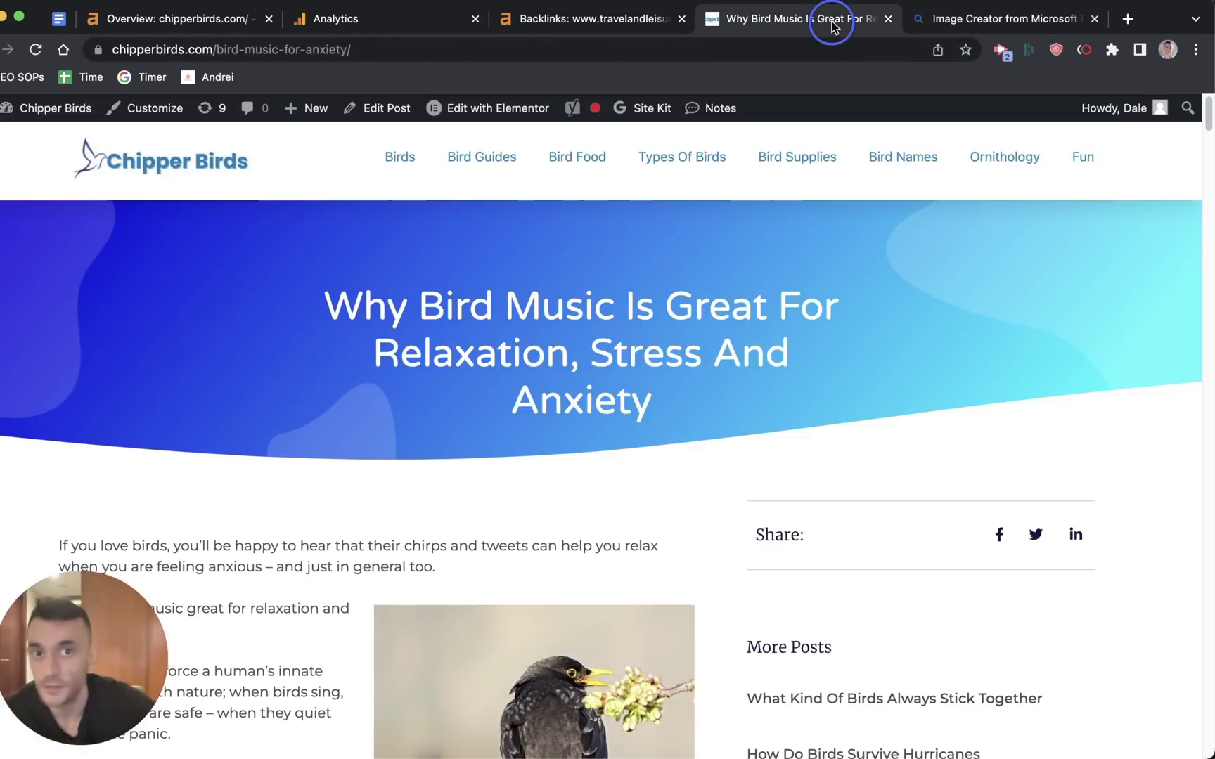
# - Generate 'bird dancing to music' images in Image Creator and view the top-right one full size
pyautogui.click(921, 20)
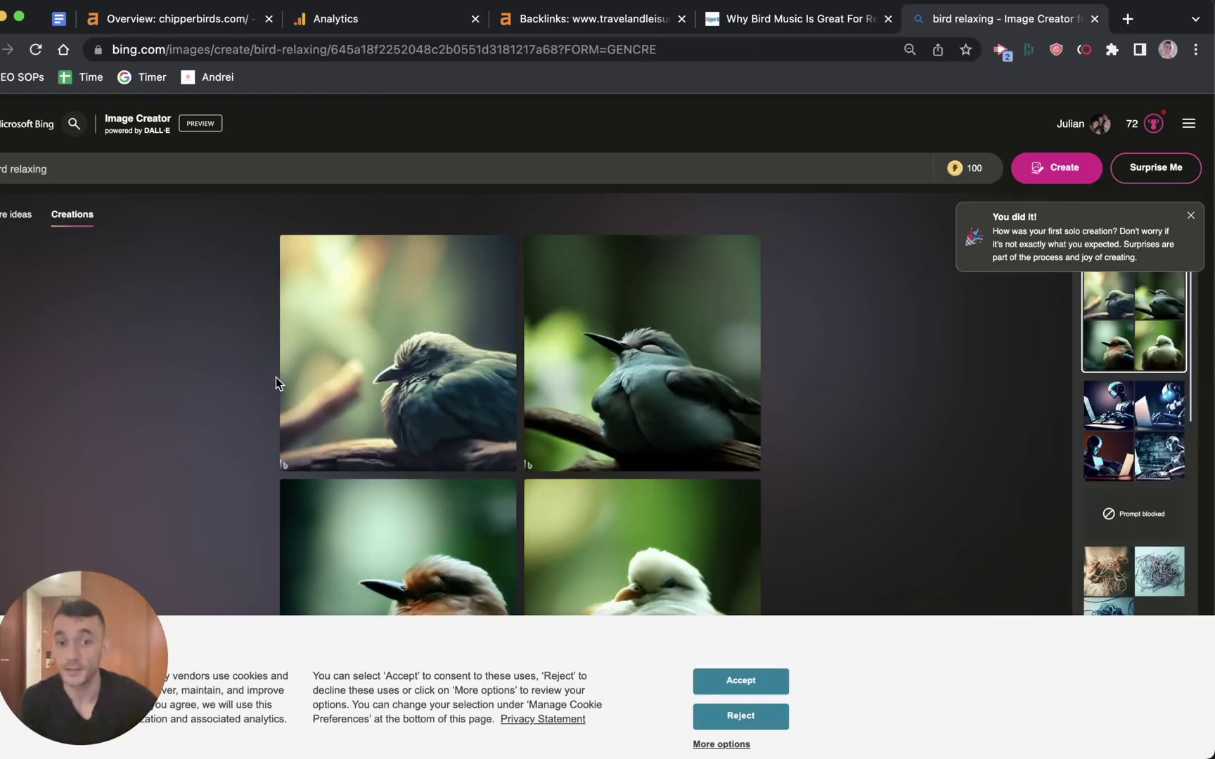
pyautogui.click(773, 679)
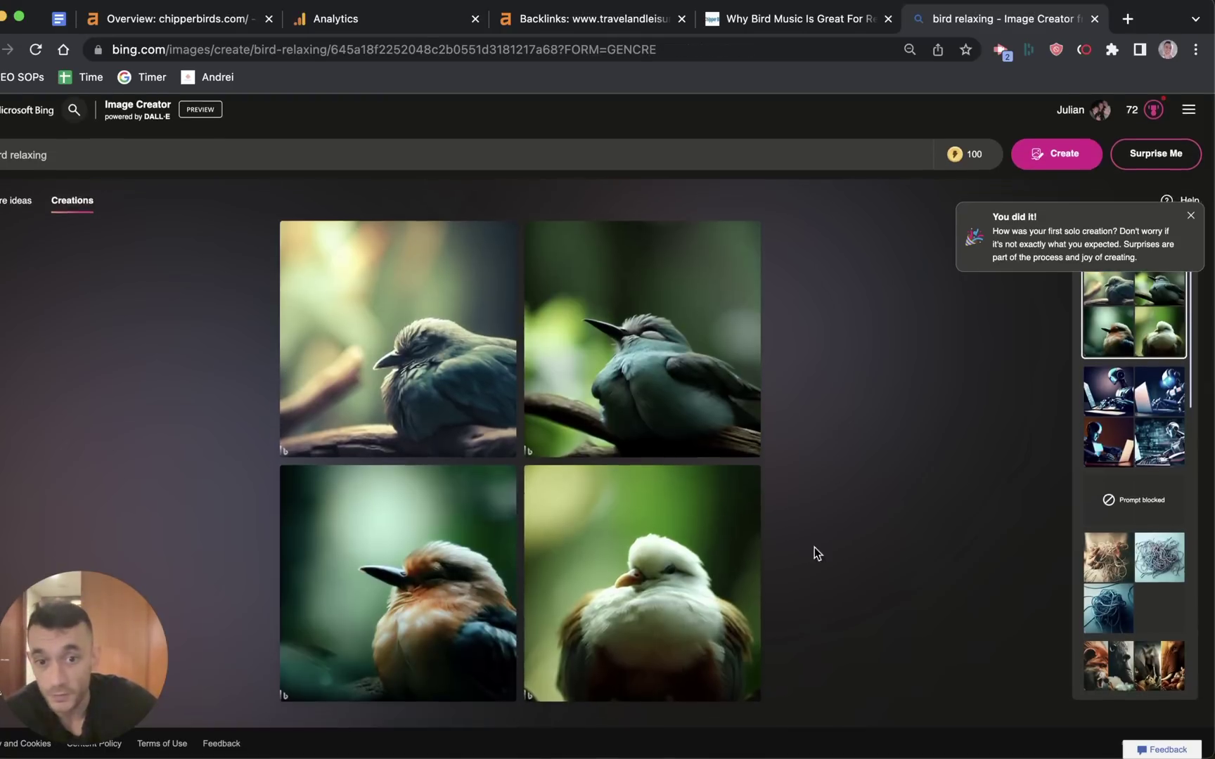
pyautogui.doubleClick(213, 169)
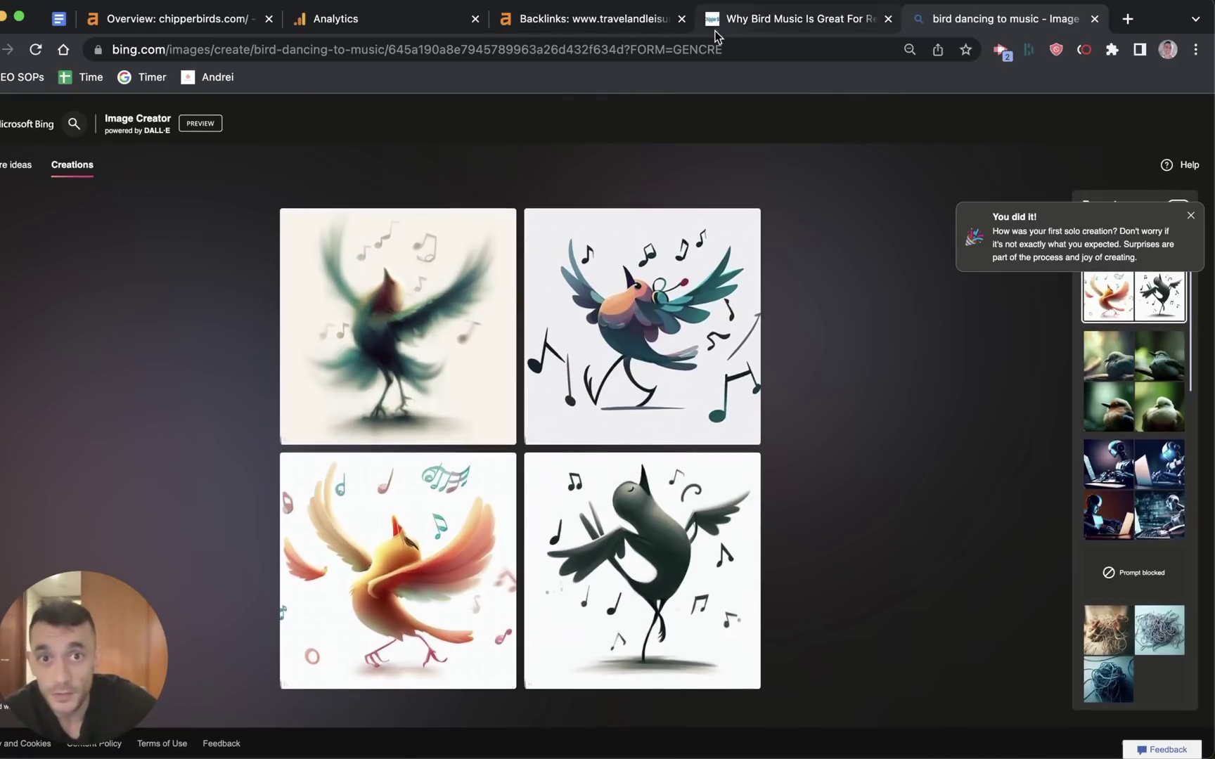
pyautogui.click(698, 44)
pyautogui.click(262, 49)
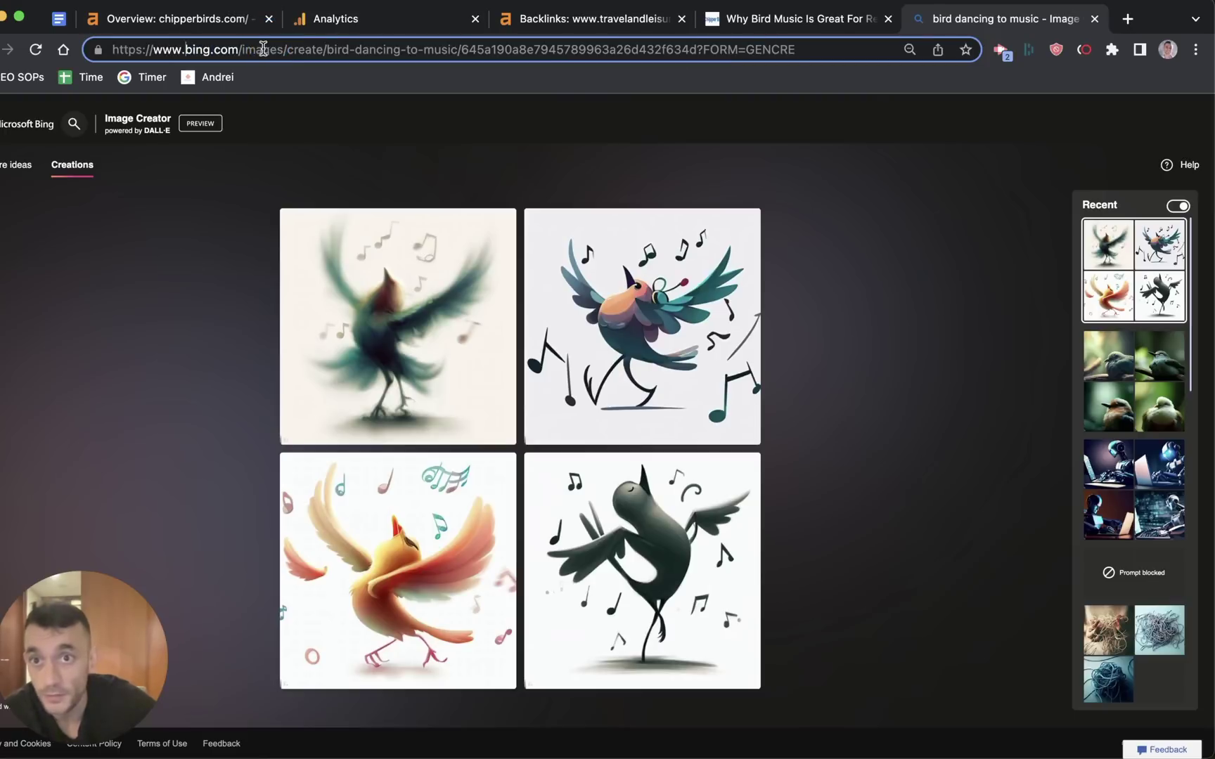
pyautogui.click(552, 401)
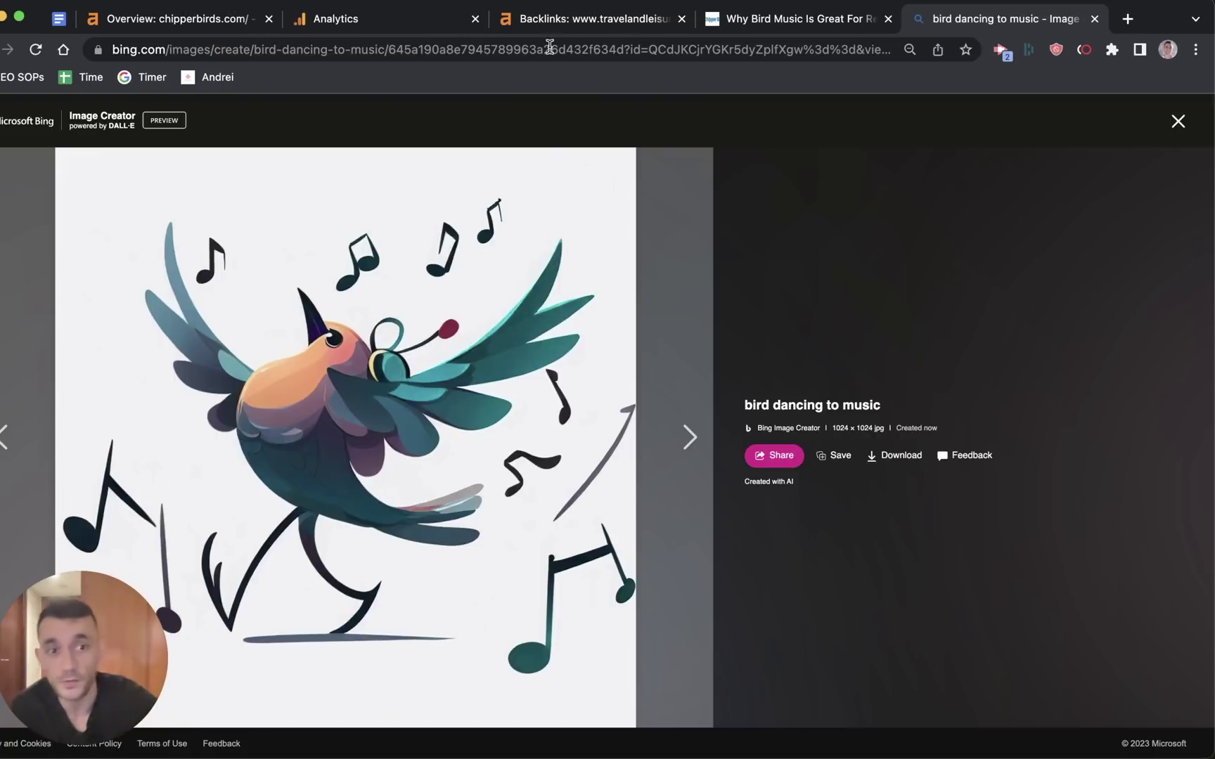
pyautogui.hotkey('ctrl', 'shift', 'Tab')
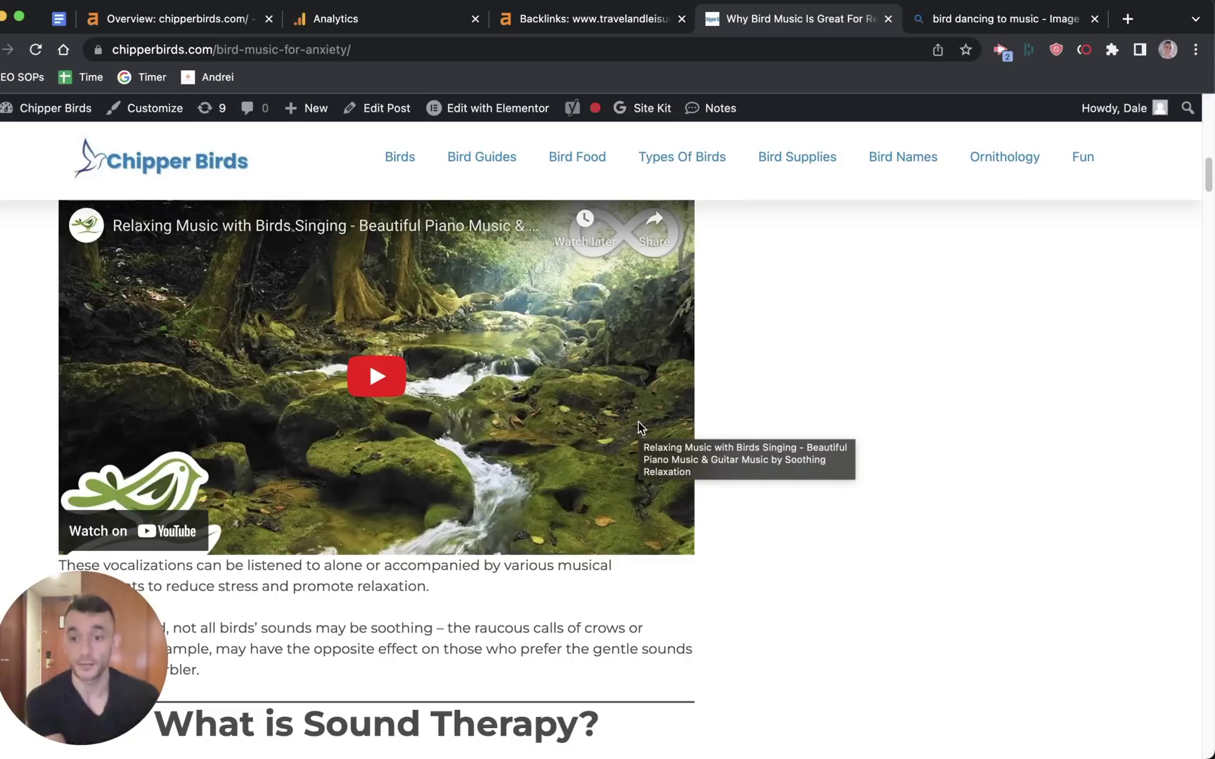
pyautogui.click(1009, 28)
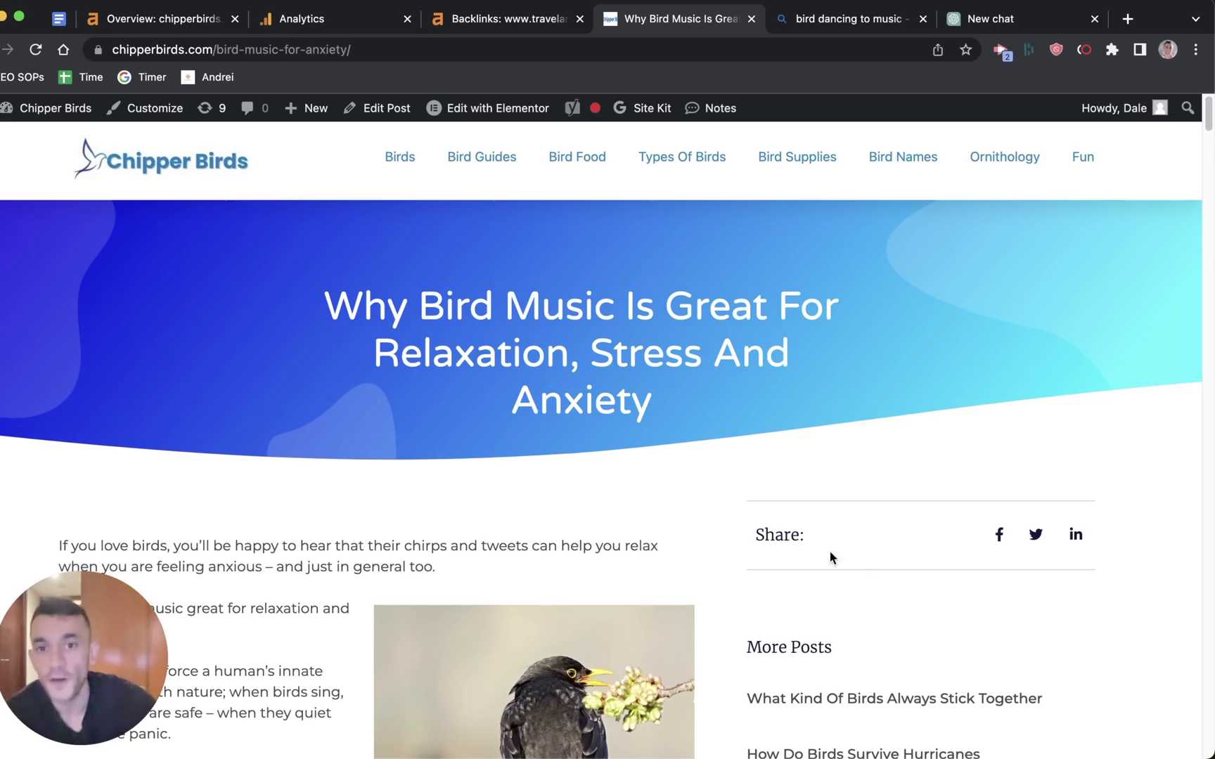
# - Close the empty ChatGPT New chat tab and open the Perplexity extension over the article
pyautogui.scroll(-15, 366, 429)
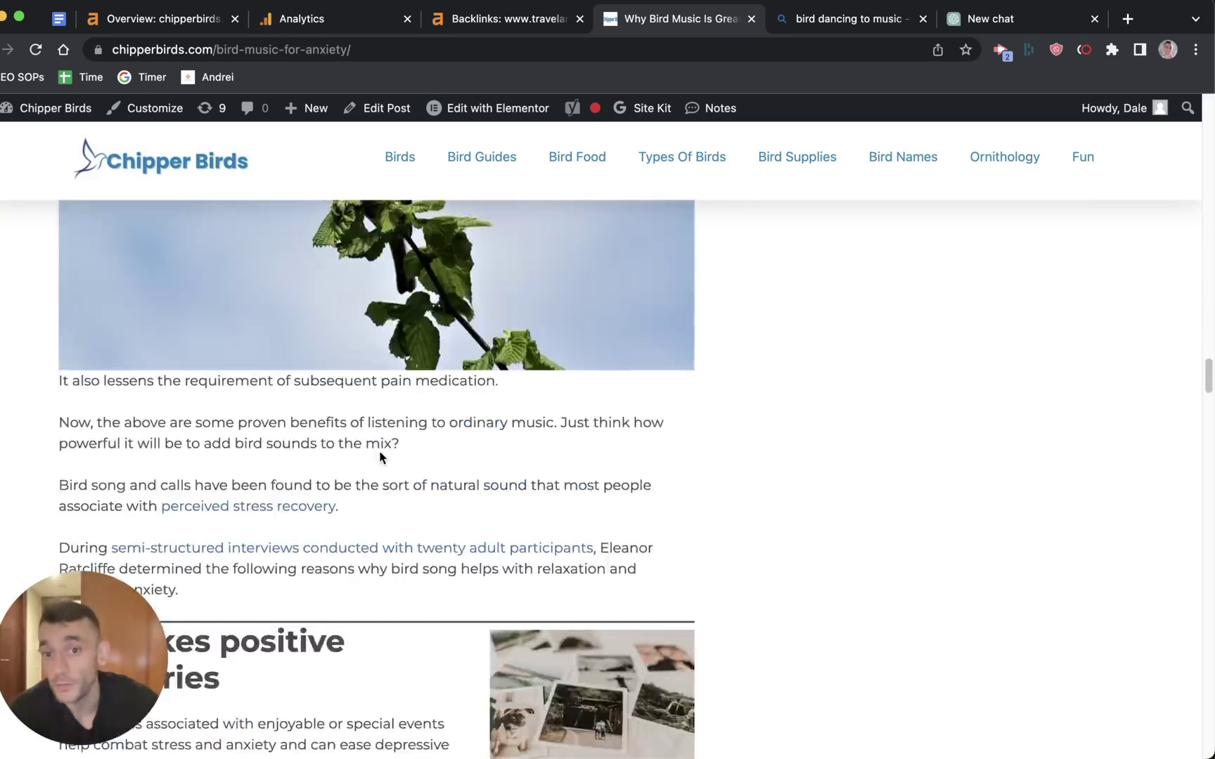
pyautogui.scroll(20, 362, 397)
pyautogui.scroll(-20, 342, 396)
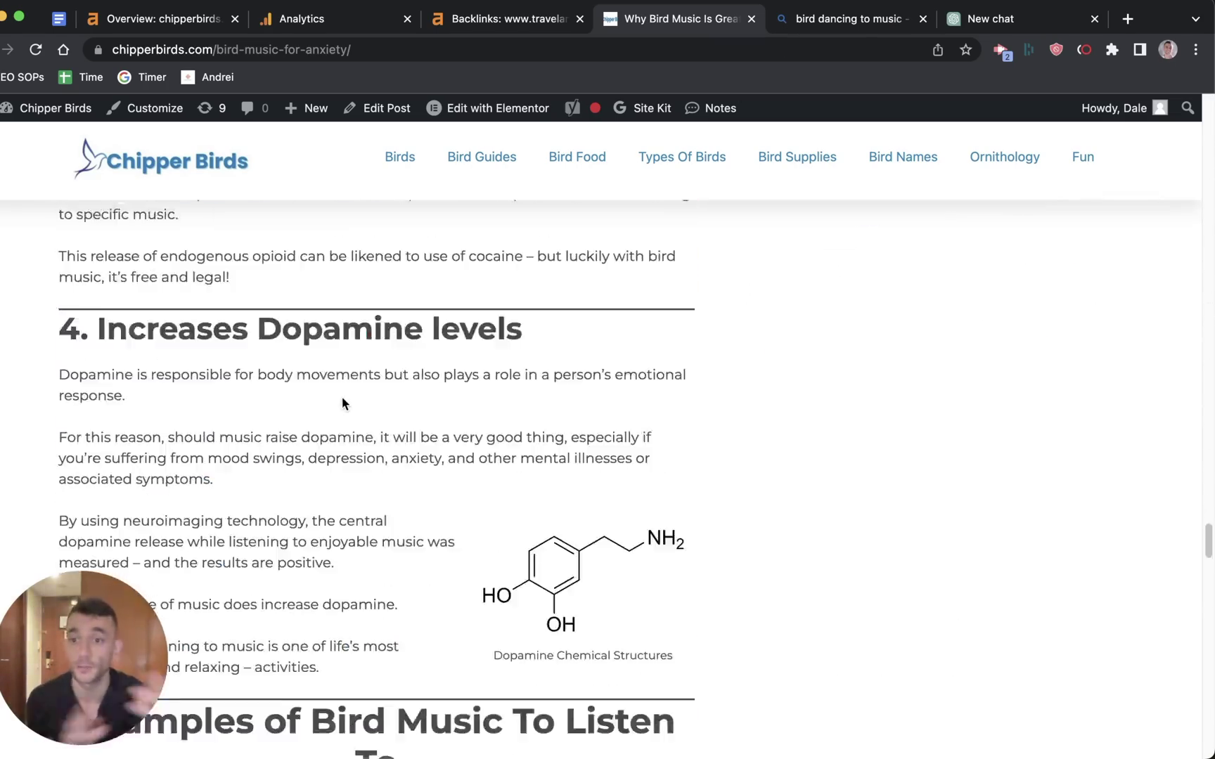
pyautogui.scroll(-1, 344, 401)
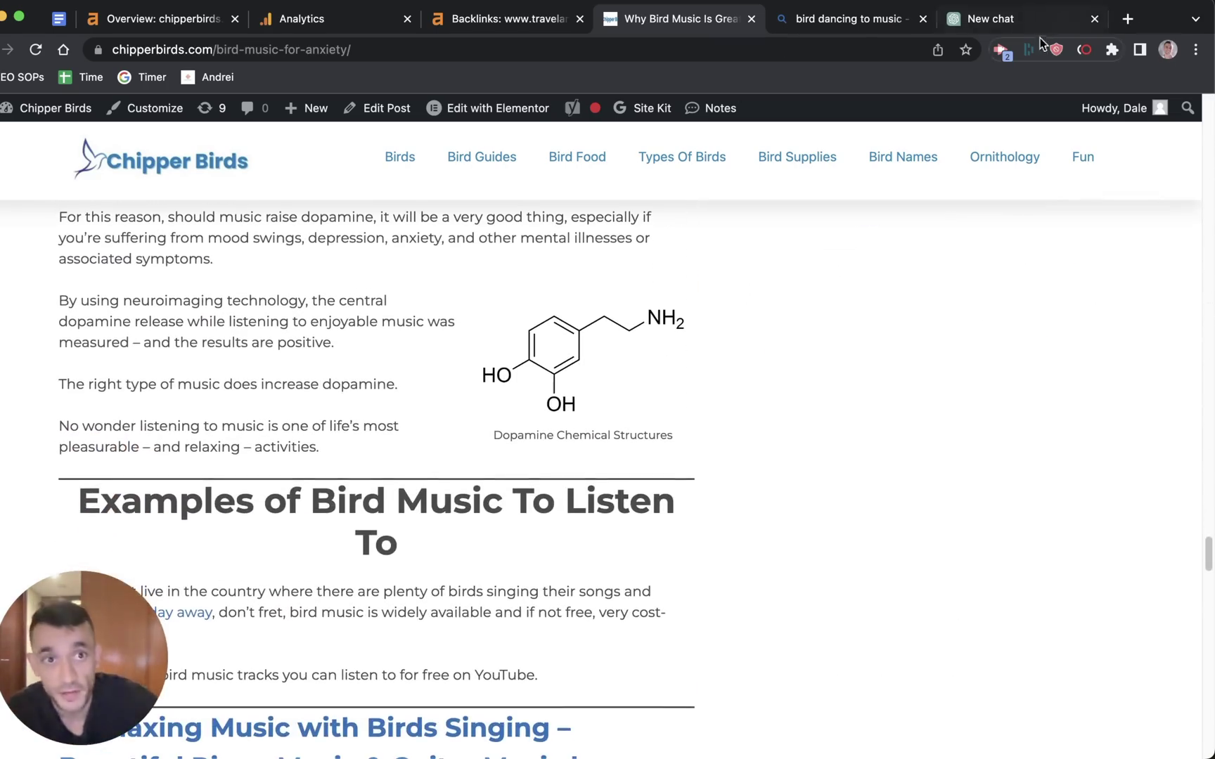
pyautogui.click(1029, 19)
pyautogui.press('super+w')
pyautogui.click(819, 25)
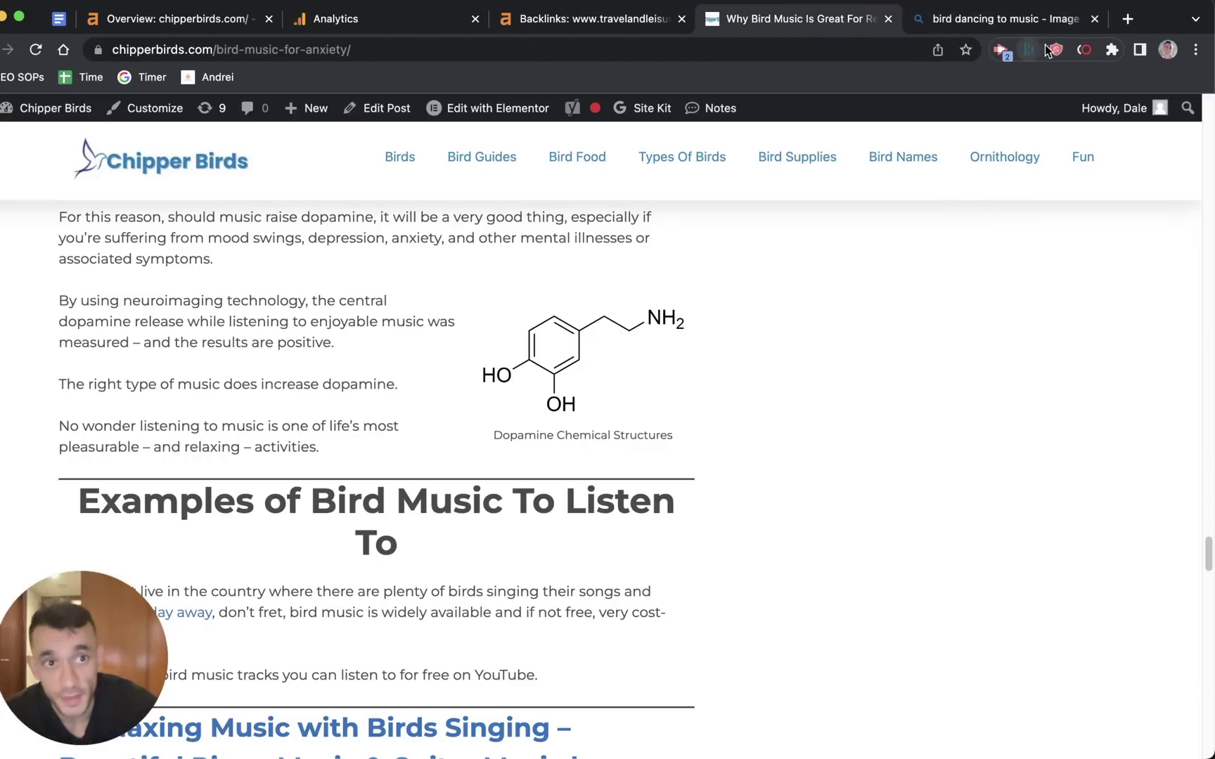
pyautogui.click(1112, 49)
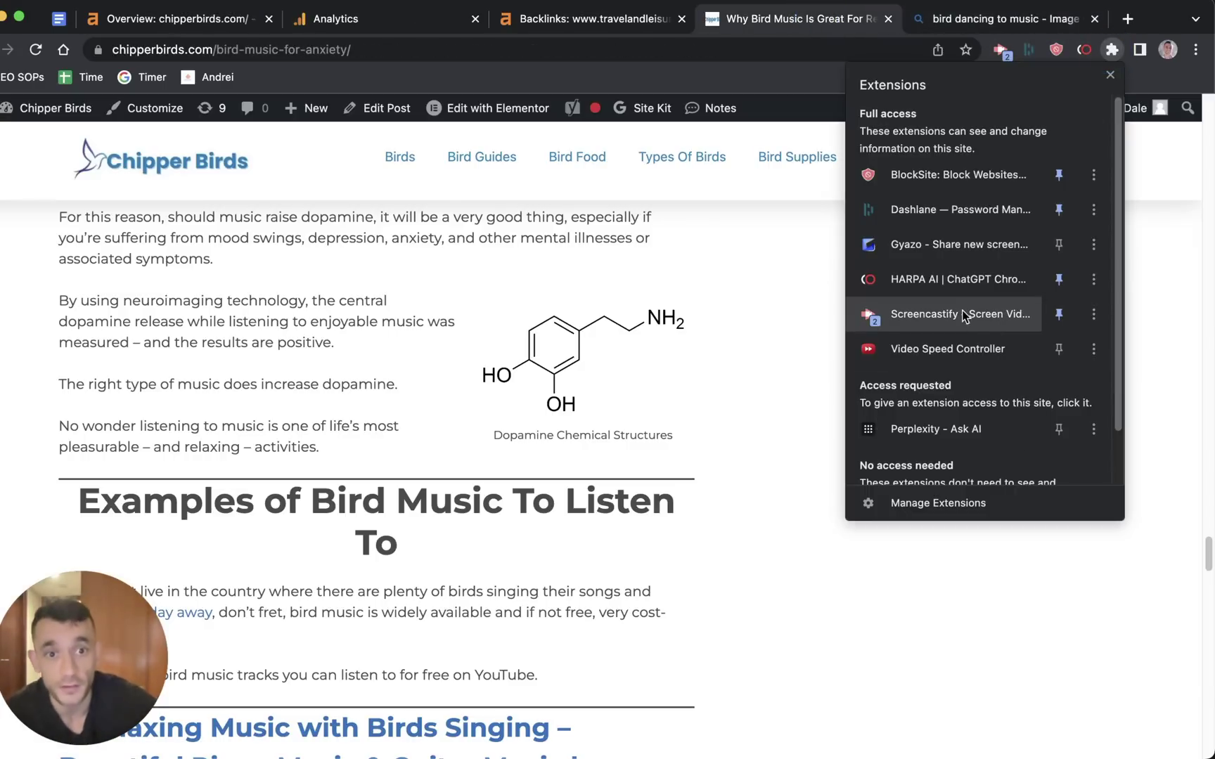
pyautogui.click(910, 429)
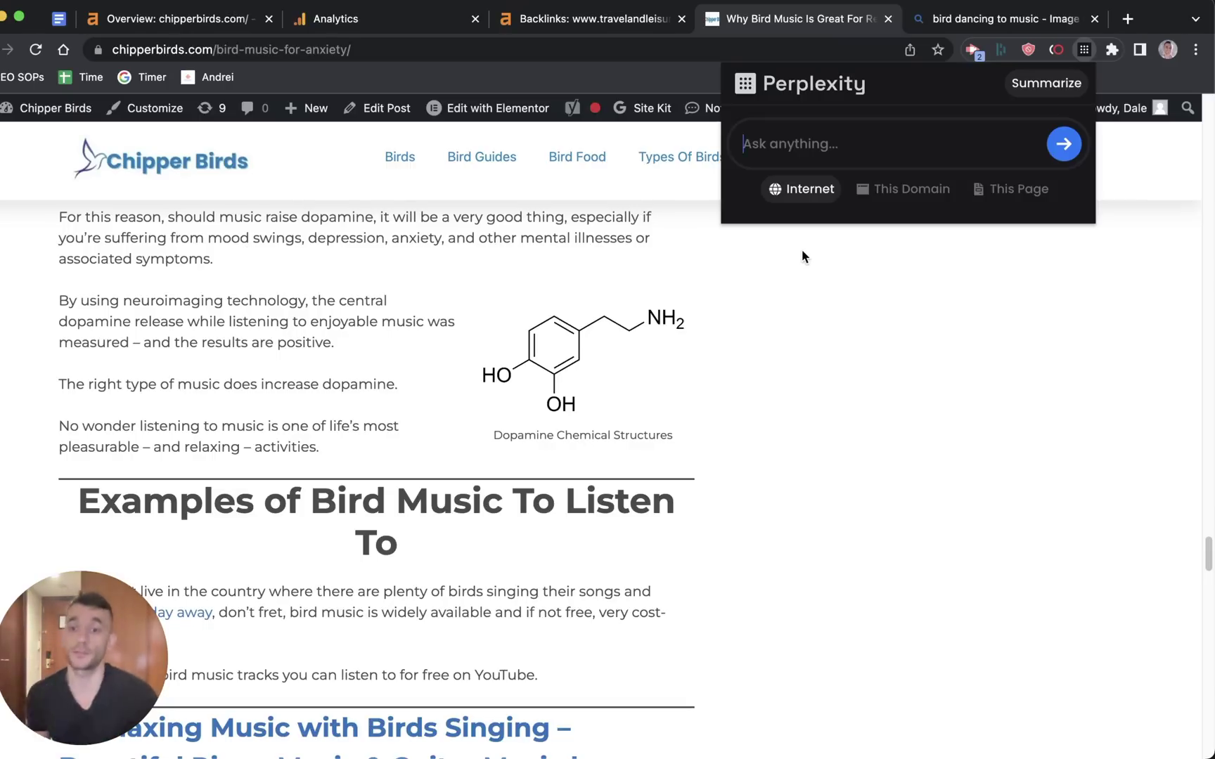
# - Ask Perplexity for research tables on nature reducing stress, then open the NIH 'Levels of Nature and Stress Response' source
pyautogui.press('super+v')
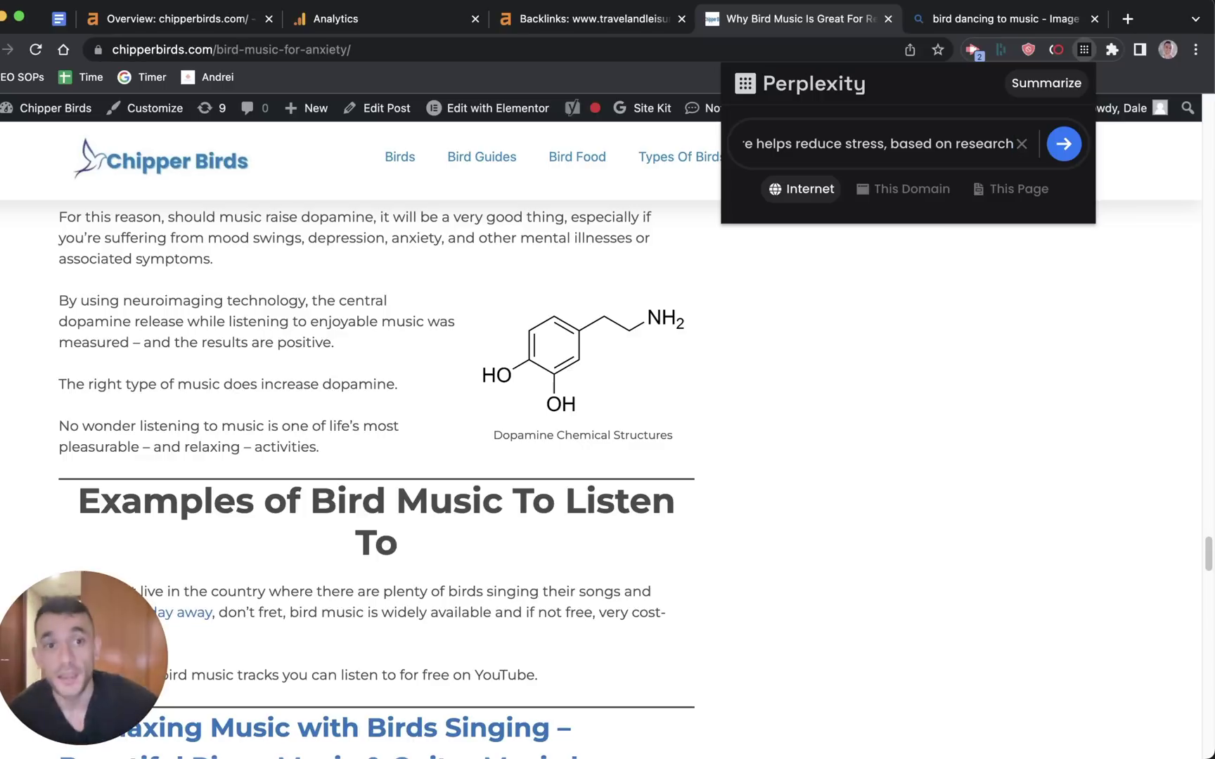
pyautogui.hscroll(-5, 965, 152)
pyautogui.scroll(20, 654, 281)
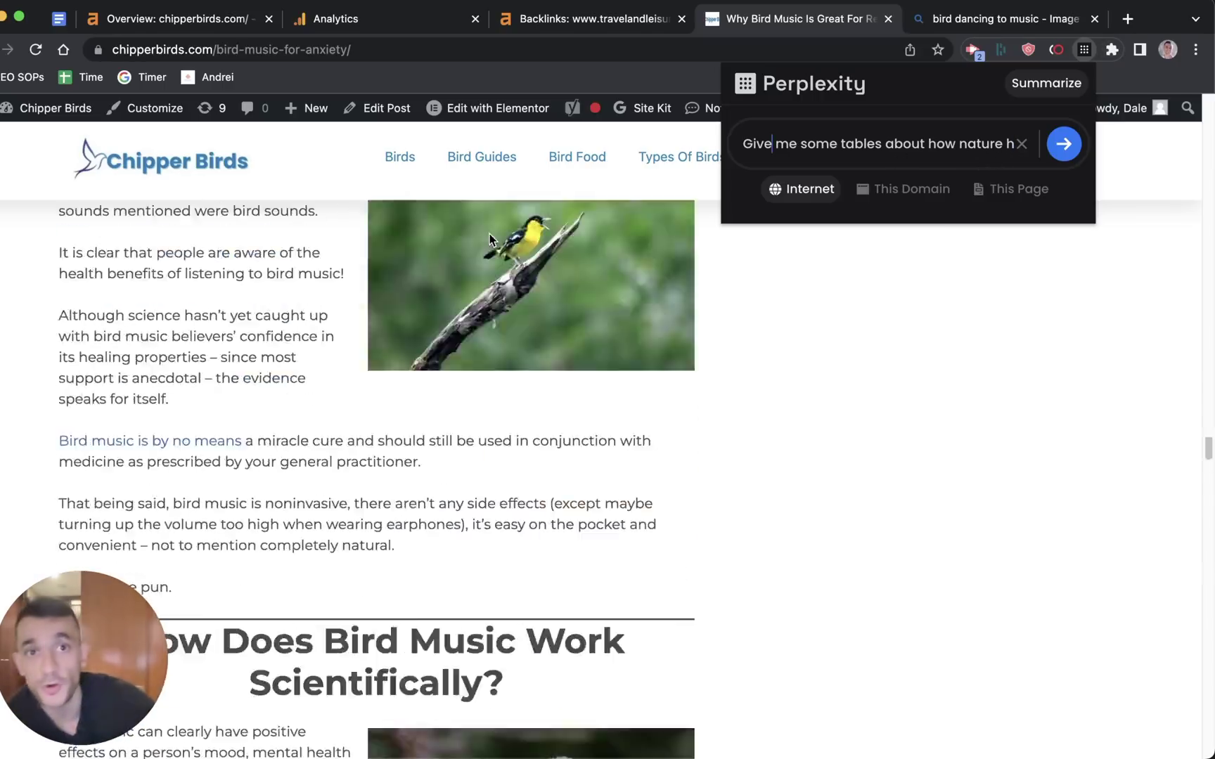
pyautogui.scroll(5, 676, 282)
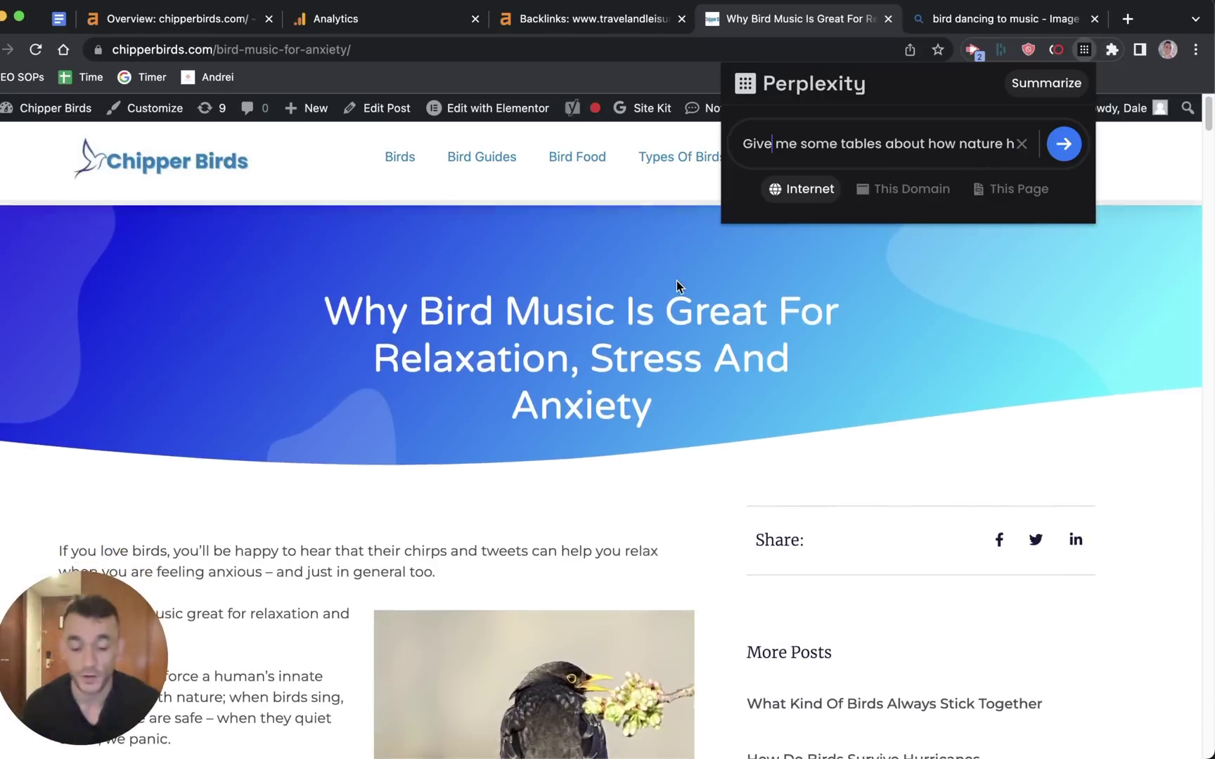
pyautogui.press('Return')
pyautogui.moveTo(367, 128); pyautogui.dragTo(654, 174)
pyautogui.click(656, 167)
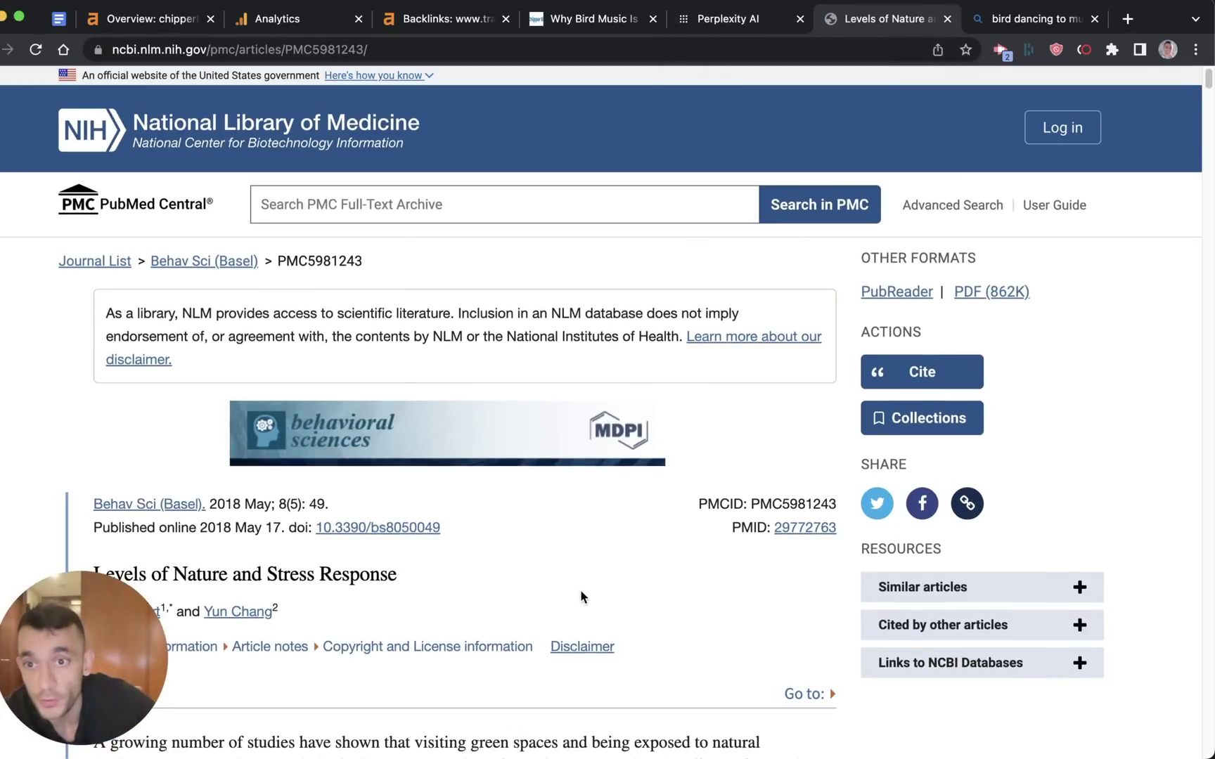
# - Return to the Perplexity answer and look over its five-study nature-and-stress findings table
pyautogui.click(745, 23)
pyautogui.tripleClick(409, 326)
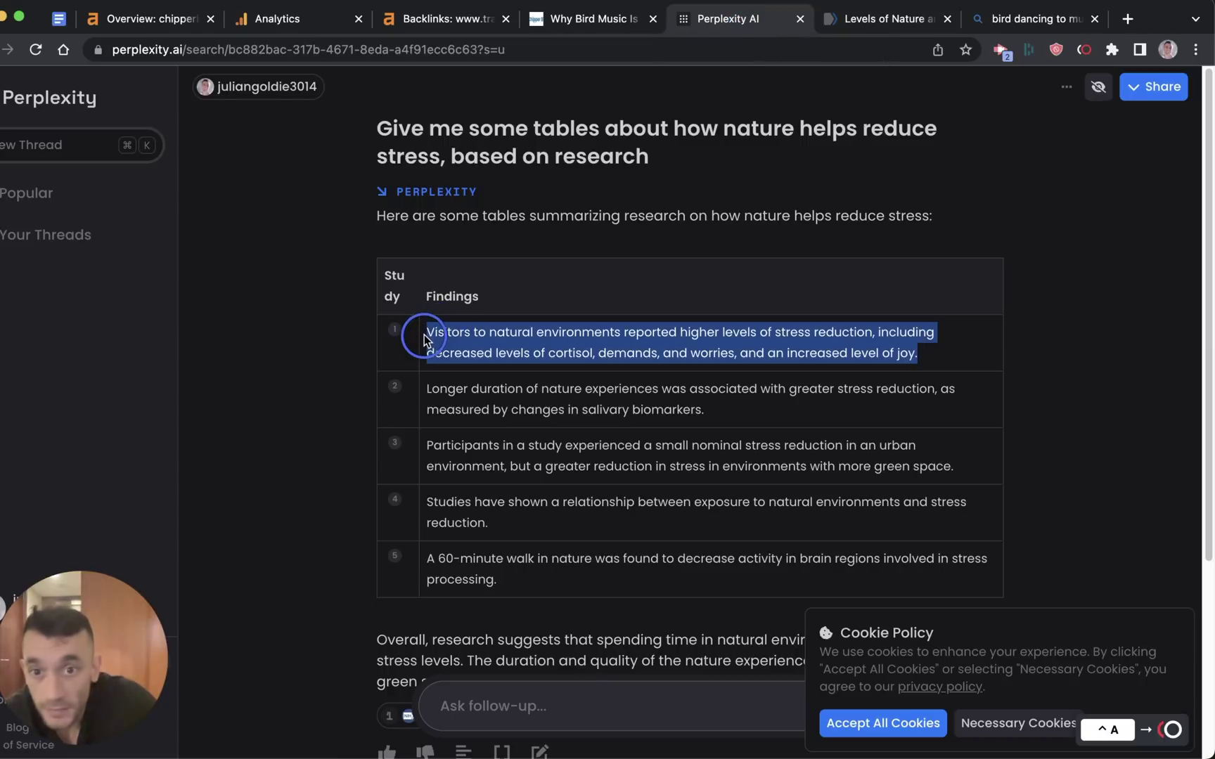
pyautogui.tripleClick(422, 389)
pyautogui.scroll(-3, 807, 425)
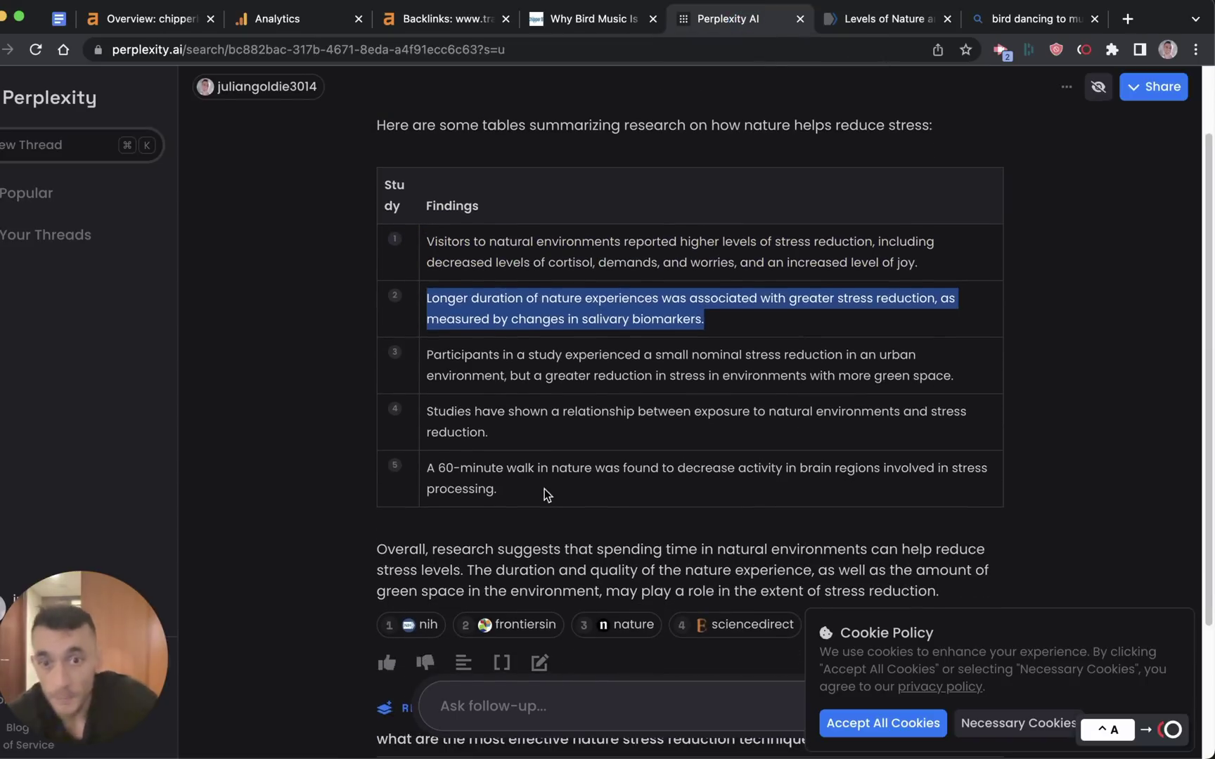
pyautogui.moveTo(546, 490); pyautogui.dragTo(364, 209)
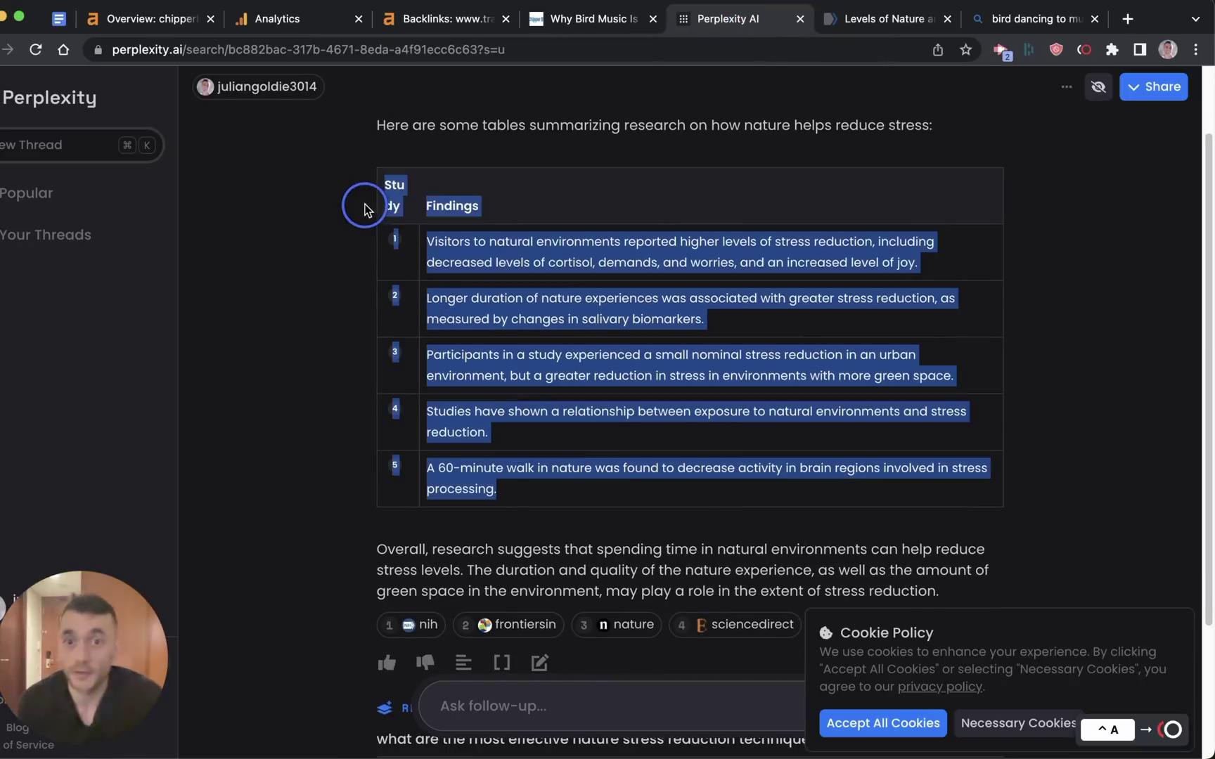
pyautogui.click(510, 200)
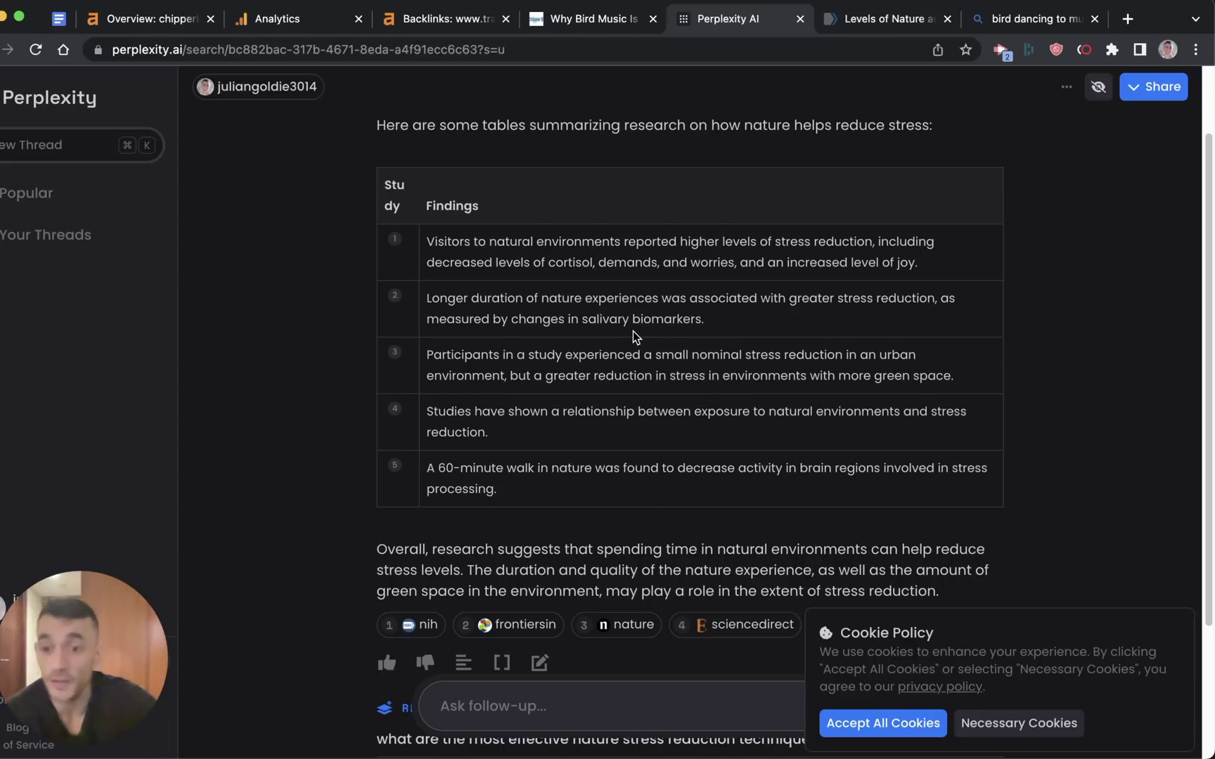
pyautogui.scroll(3, 469, 282)
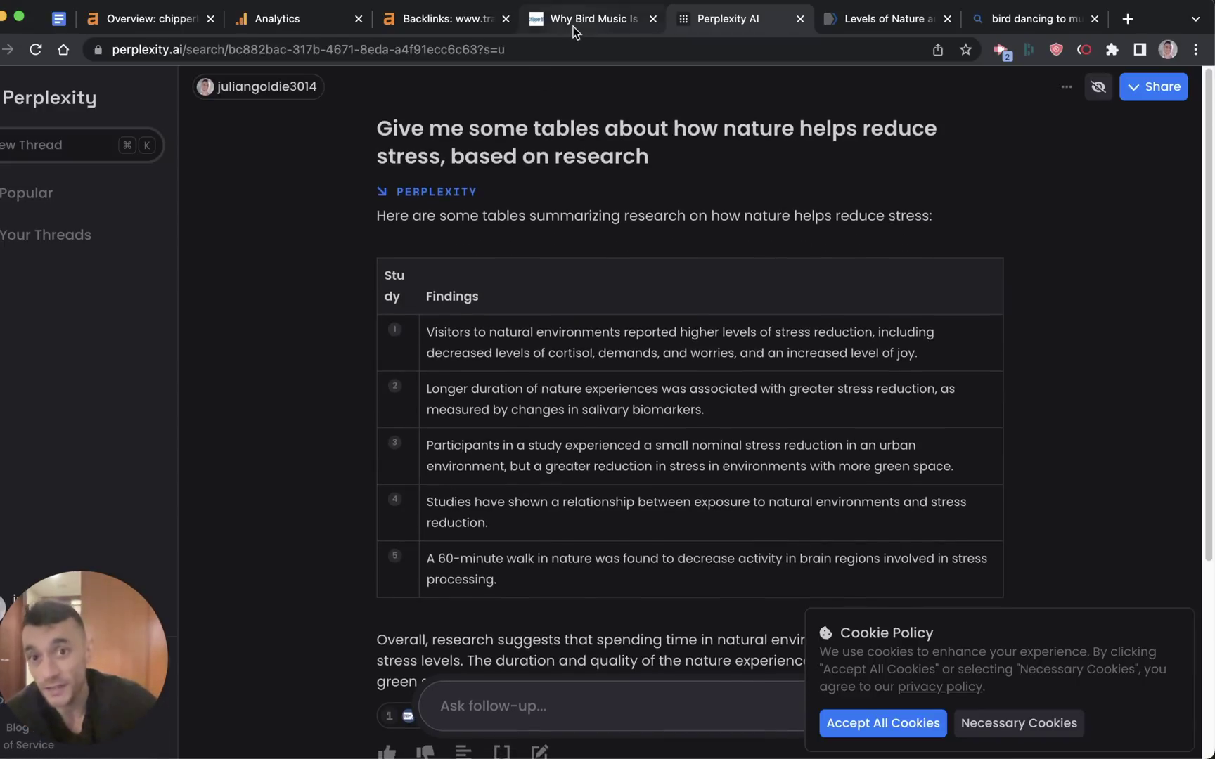
# - Return to the Chipper Birds bird music article and scroll down to its sound therapy section
pyautogui.click(592, 18)
pyautogui.scroll(-2, 684, 378)
pyautogui.scroll(-3, 679, 377)
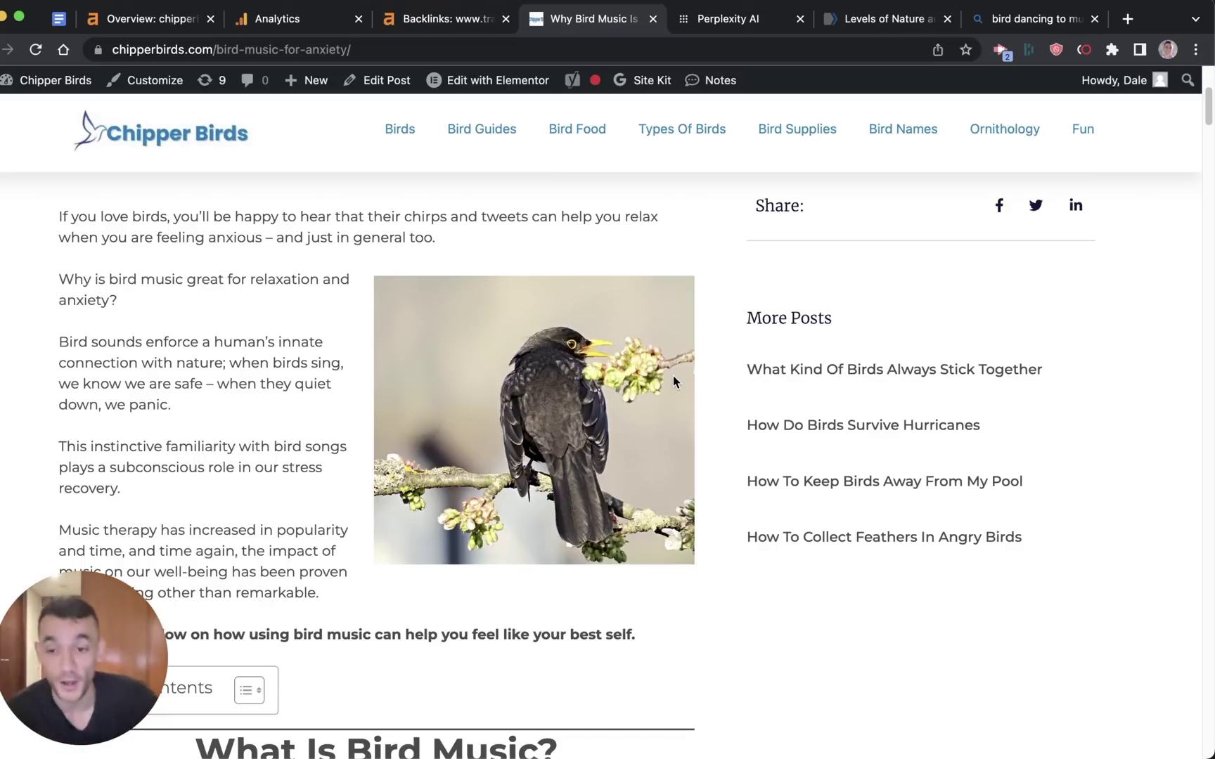
pyautogui.scroll(8, 573, 478)
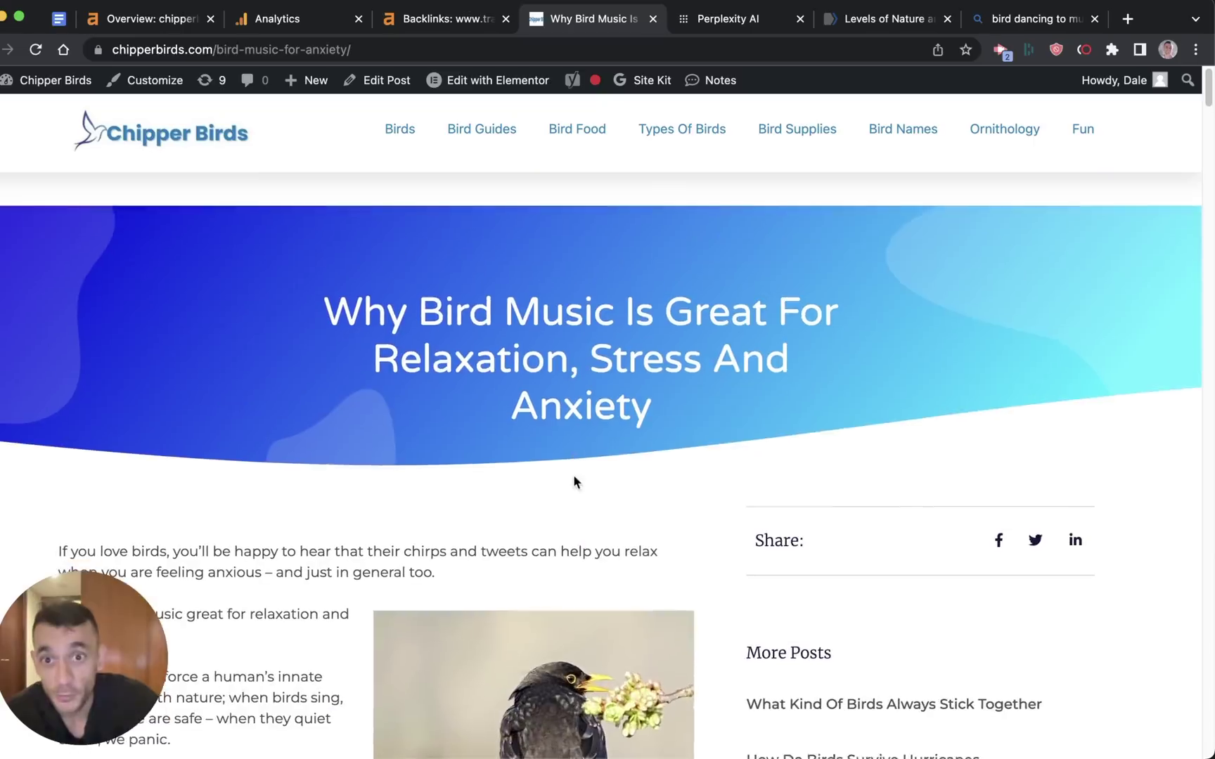
pyautogui.scroll(-15, 570, 595)
pyautogui.scroll(-6, 566, 603)
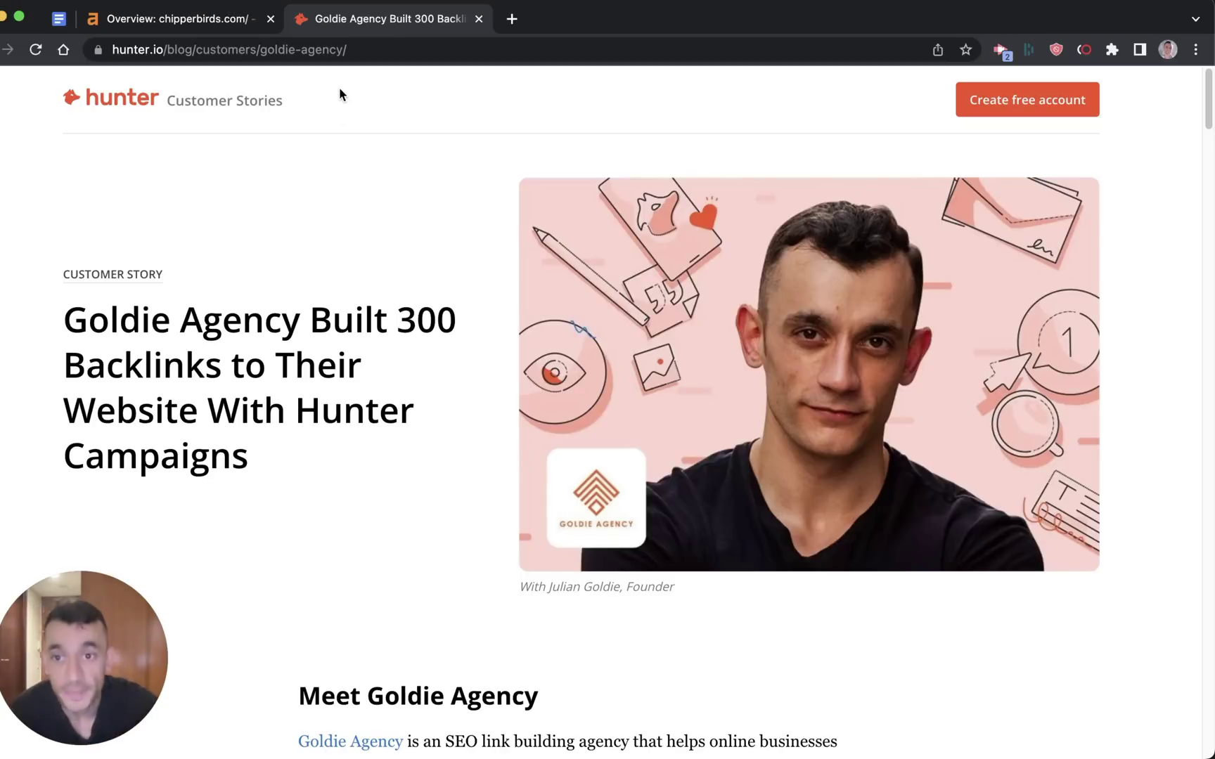
# - Copy the Goldie Agency example outreach email from Hunter's Campaigns story over to the new ChatGPT chat
pyautogui.scroll(-12, 165, 289)
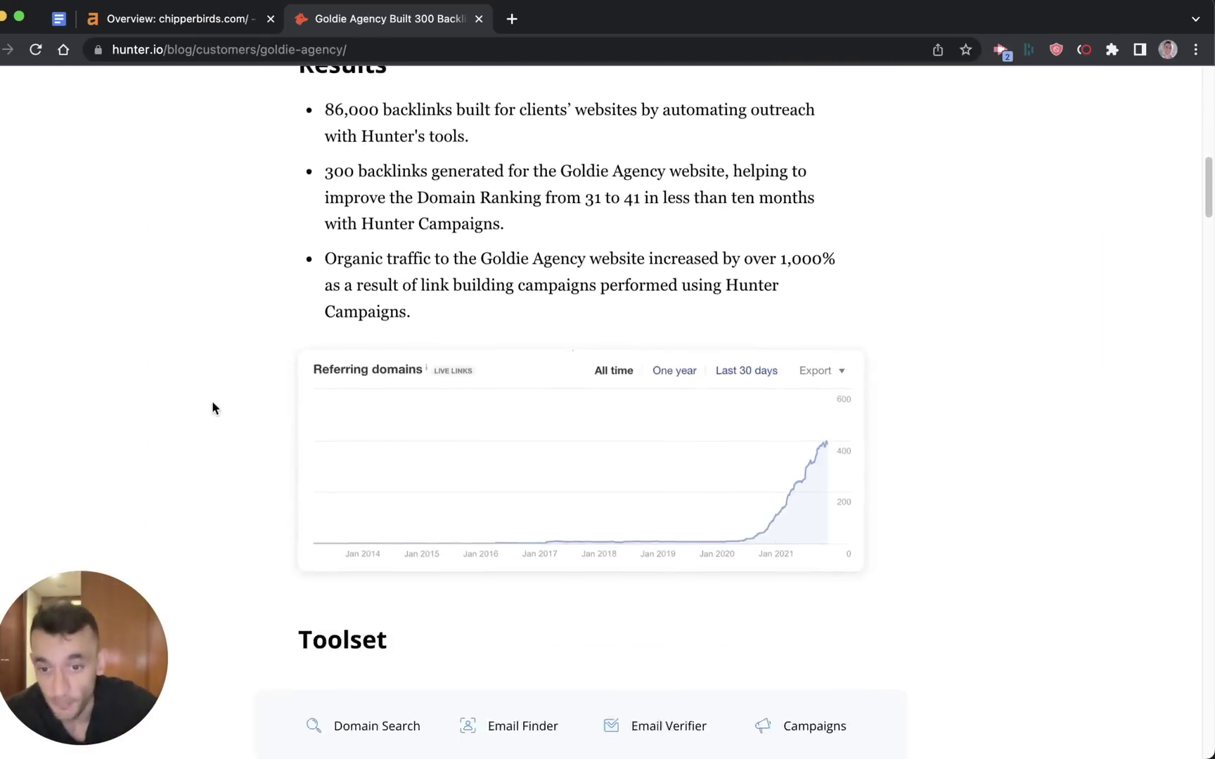
pyautogui.scroll(-15, 208, 402)
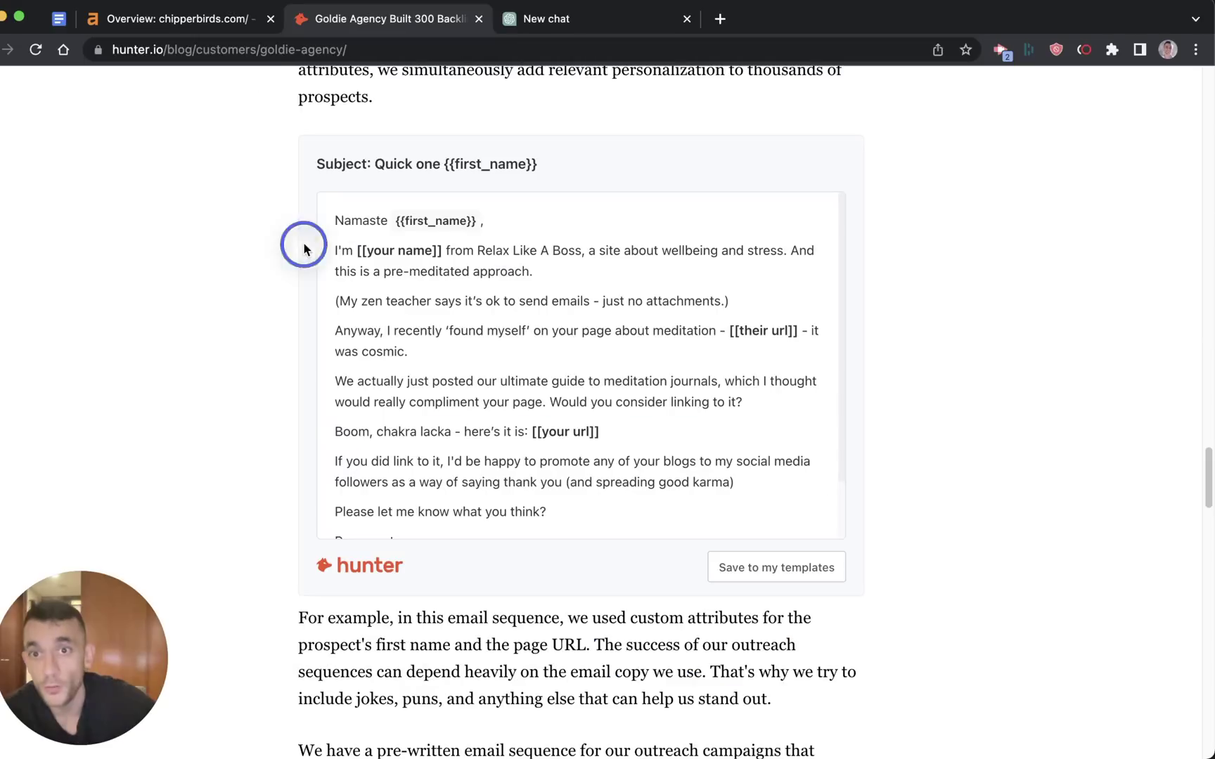
pyautogui.scroll(20, 298, 244)
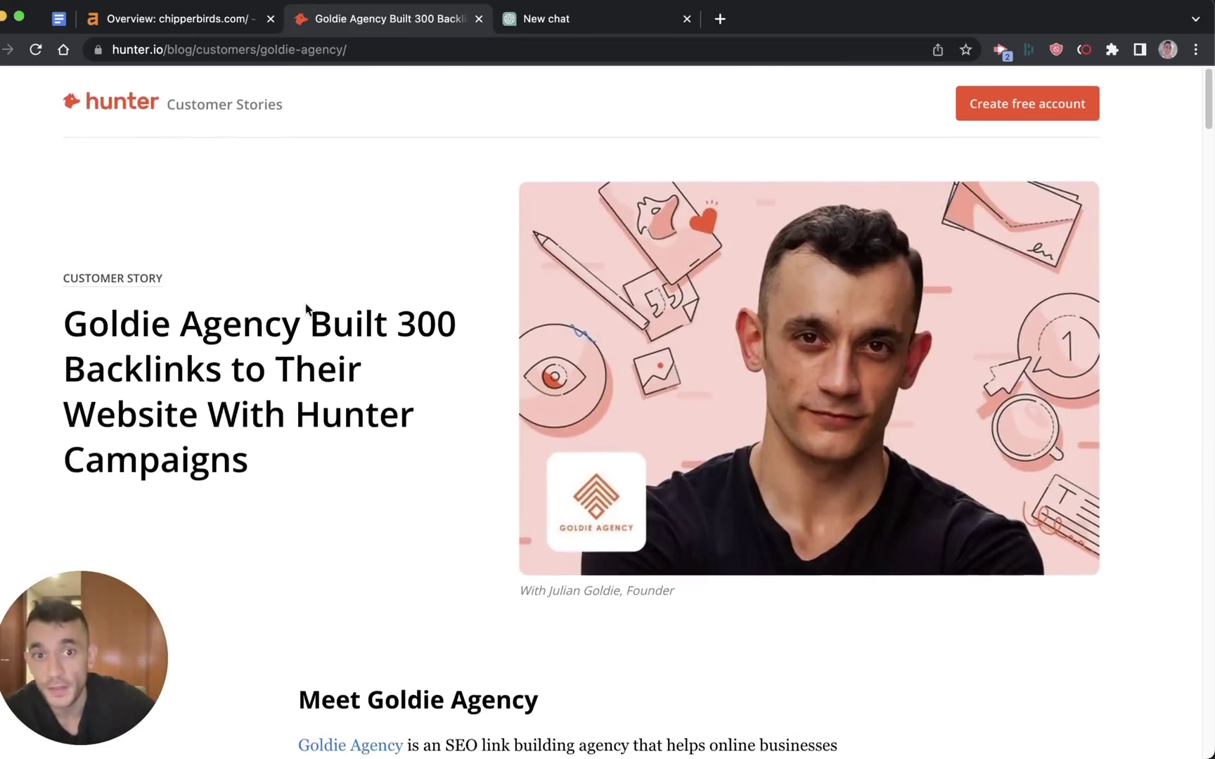
pyautogui.scroll(-15, 276, 496)
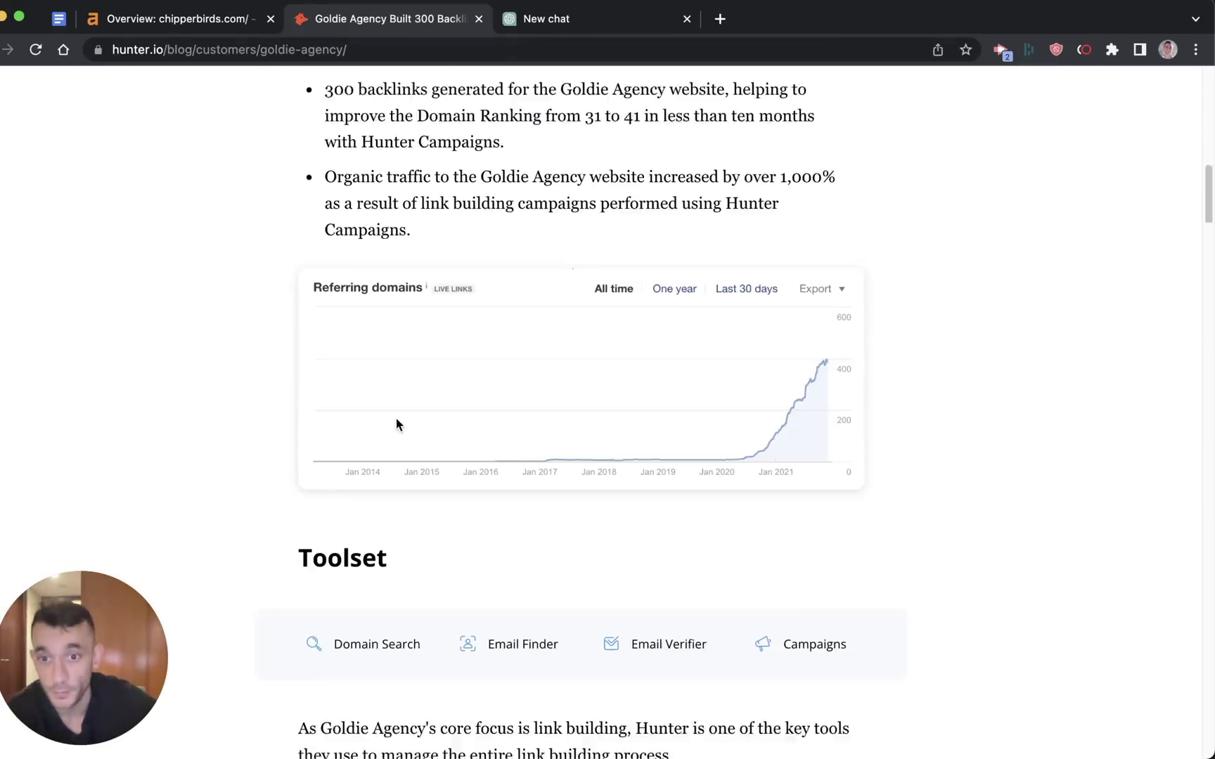
pyautogui.scroll(-15, 396, 418)
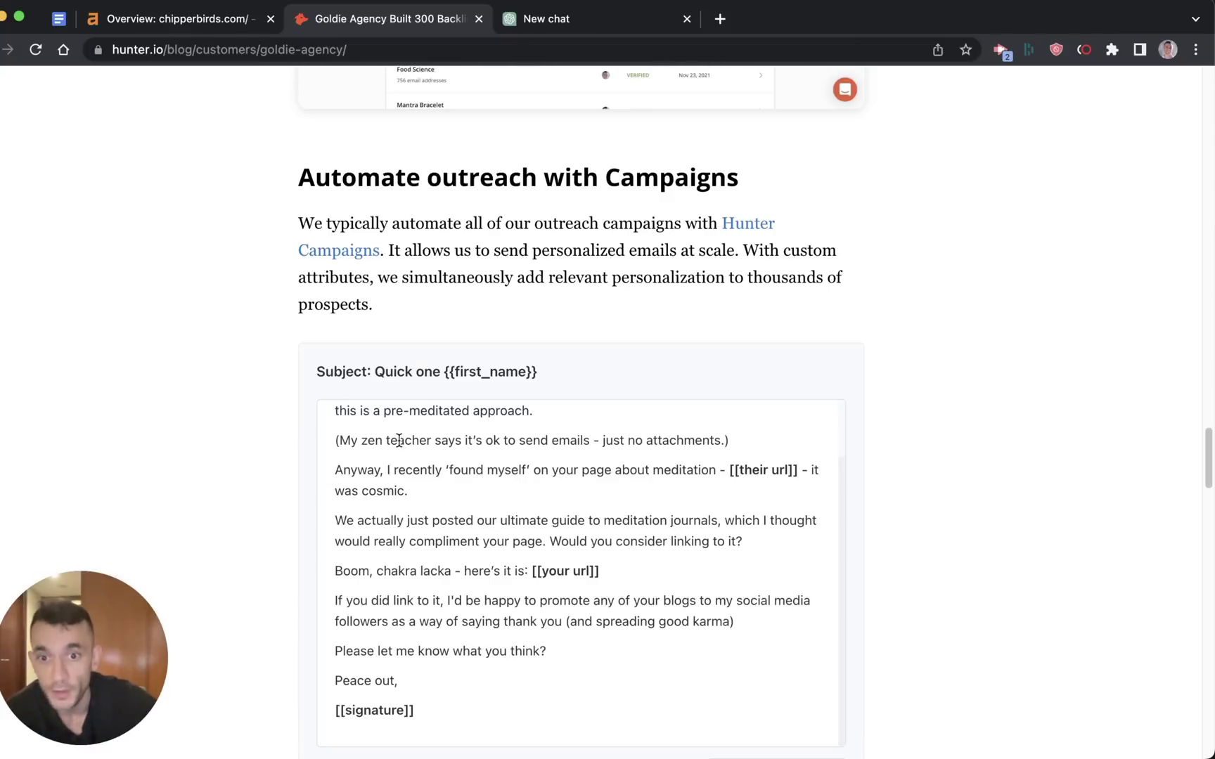
pyautogui.scroll(2, 398, 450)
pyautogui.scroll(-2, 333, 425)
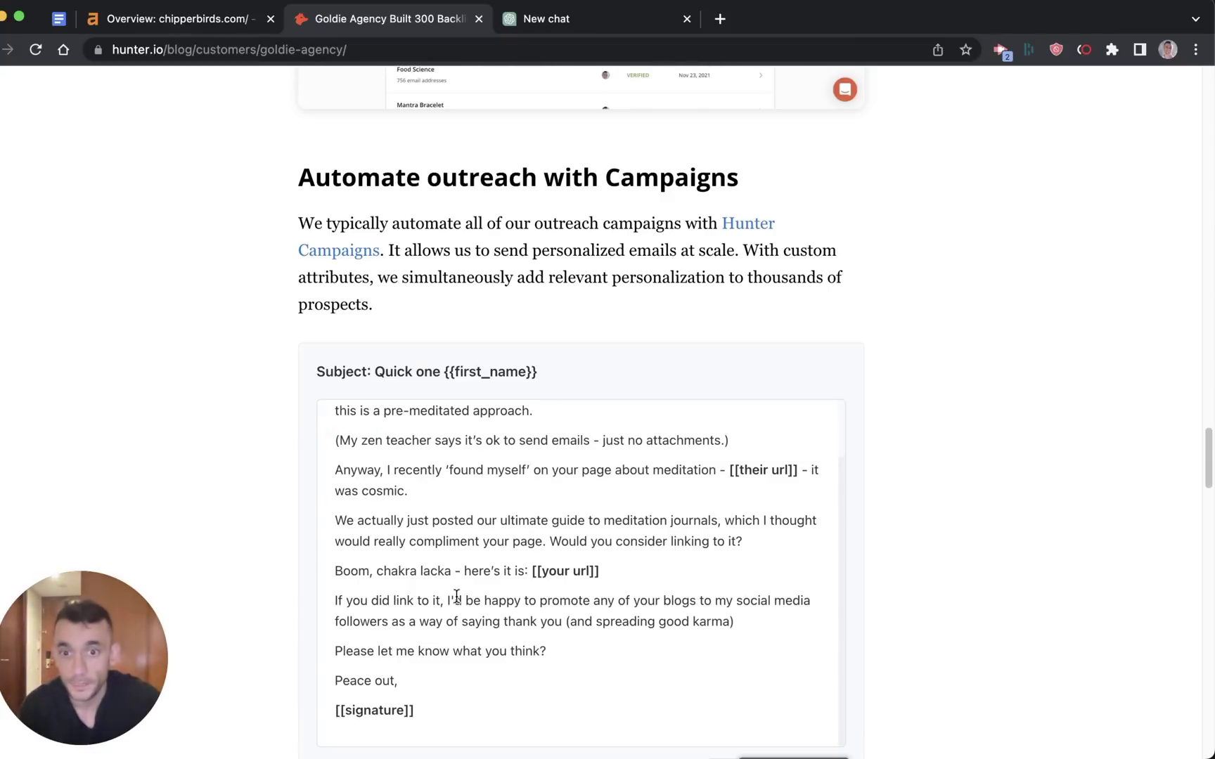
pyautogui.press('super+a')
pyautogui.press('super+c')
pyautogui.hotkey('ctrl', 'Tab')
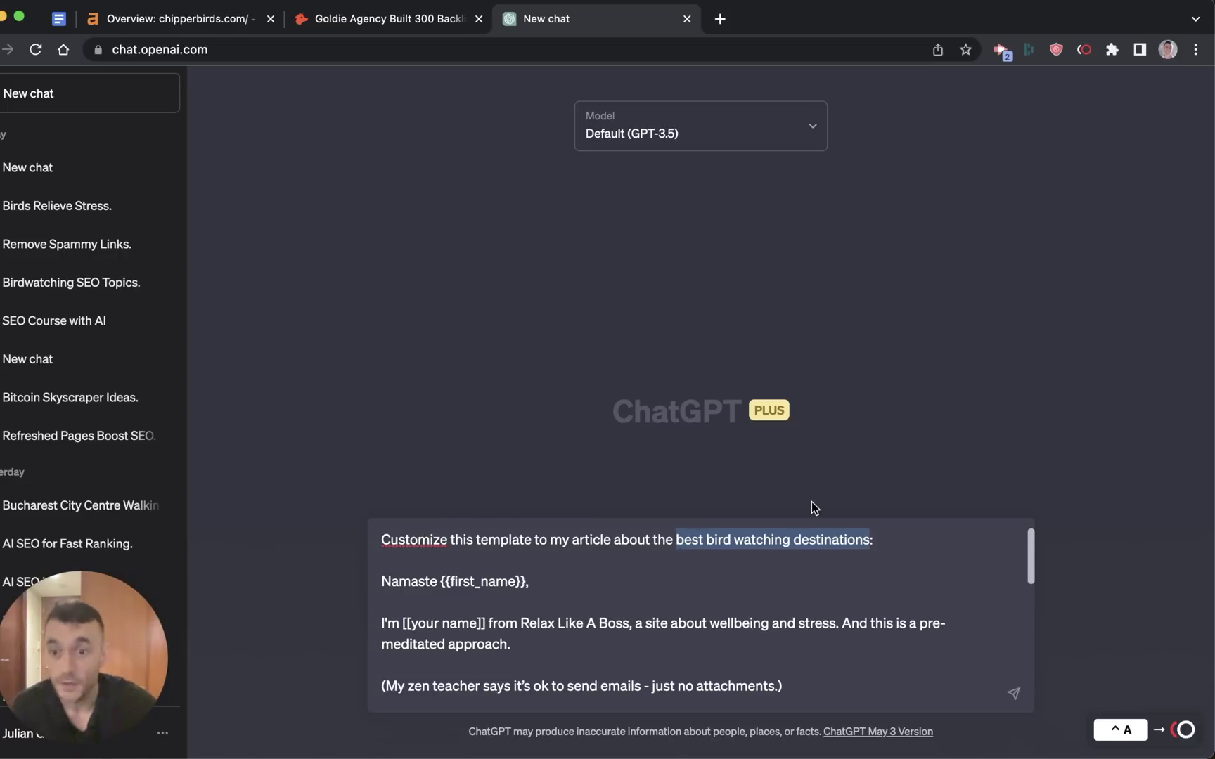
# - Send the request to tailor the template to the bird watching destinations article and review the rewrite
pyautogui.press('Return')
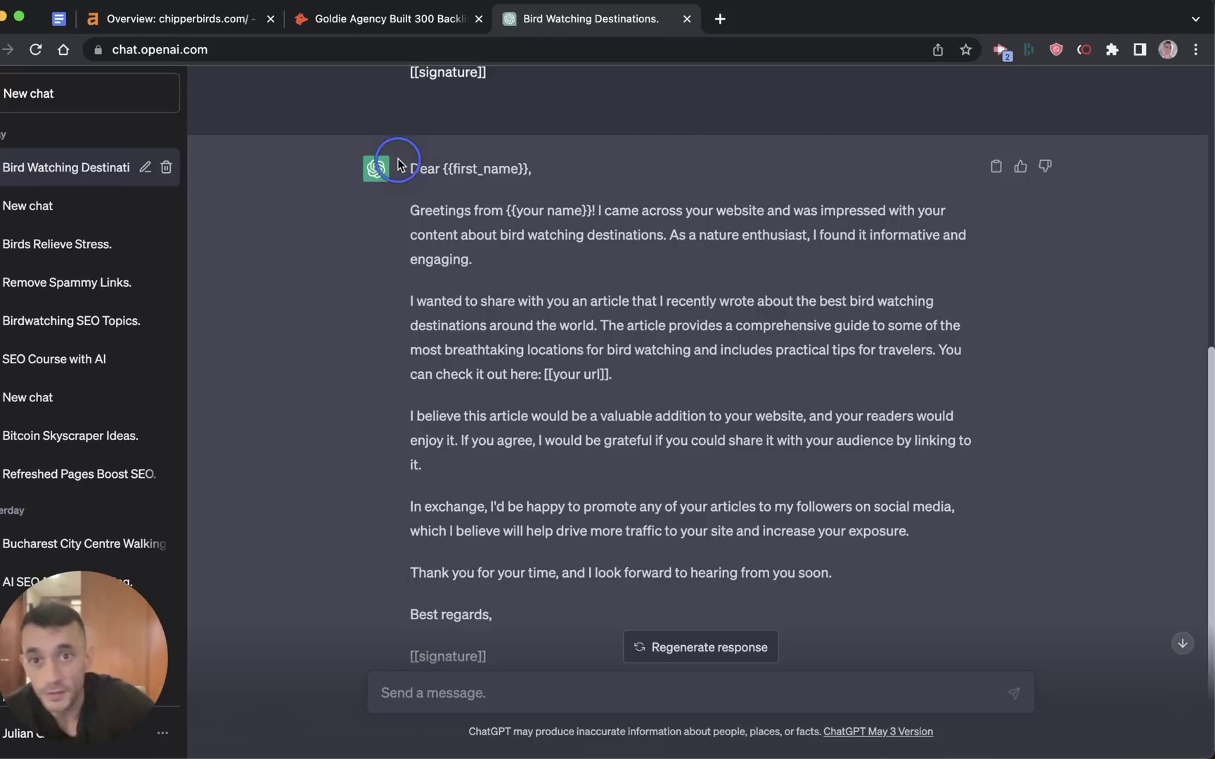
pyautogui.moveTo(399, 161); pyautogui.dragTo(864, 531)
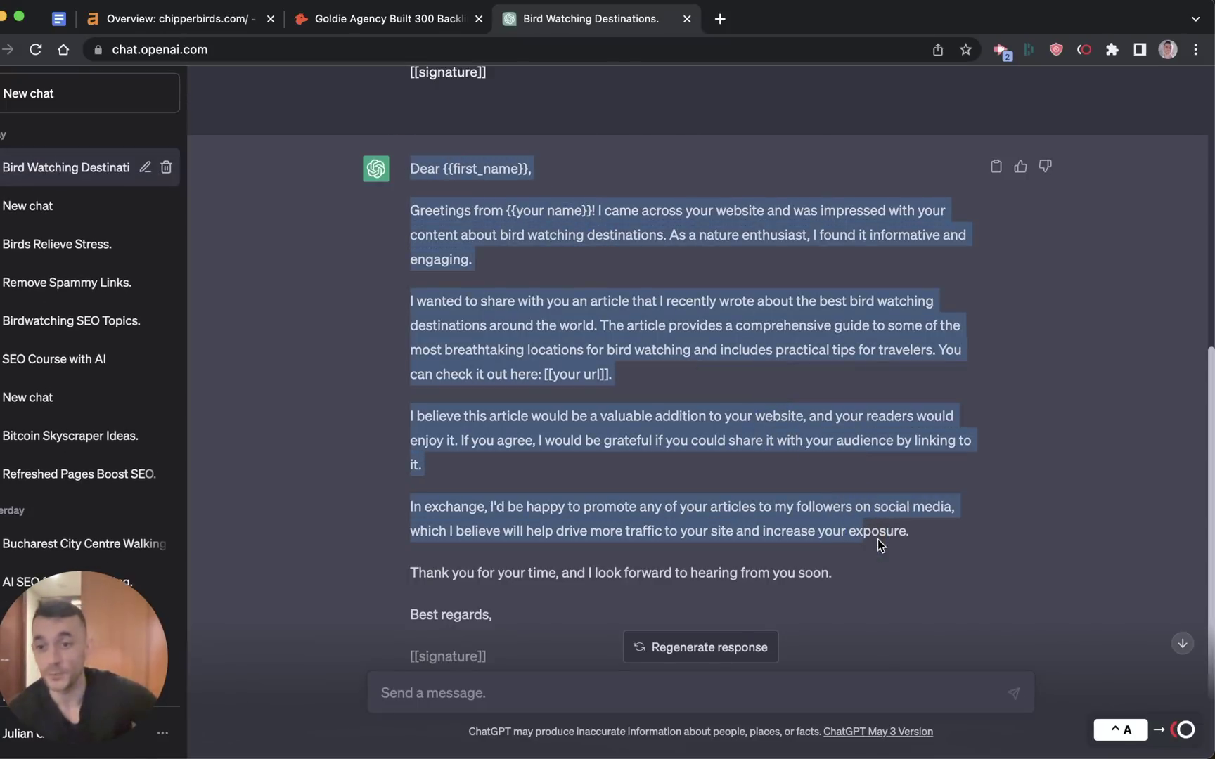
pyautogui.click(661, 292)
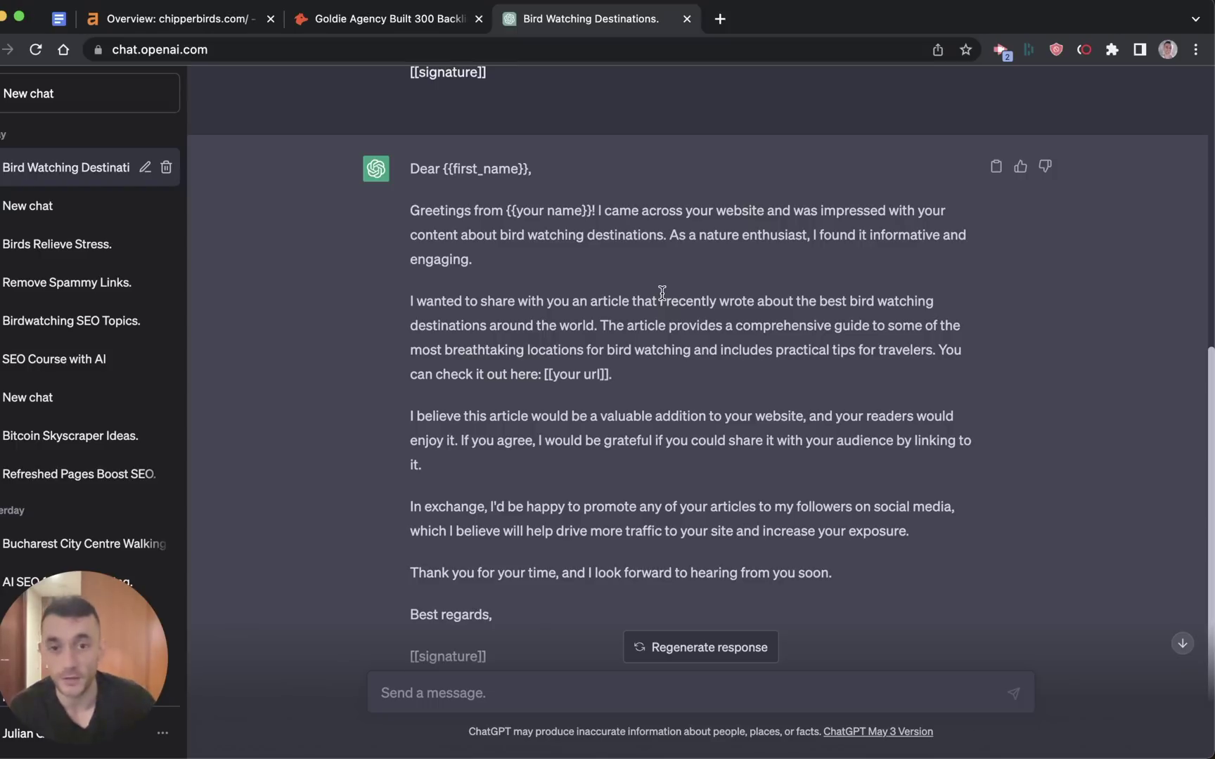
pyautogui.scroll(-3, 661, 292)
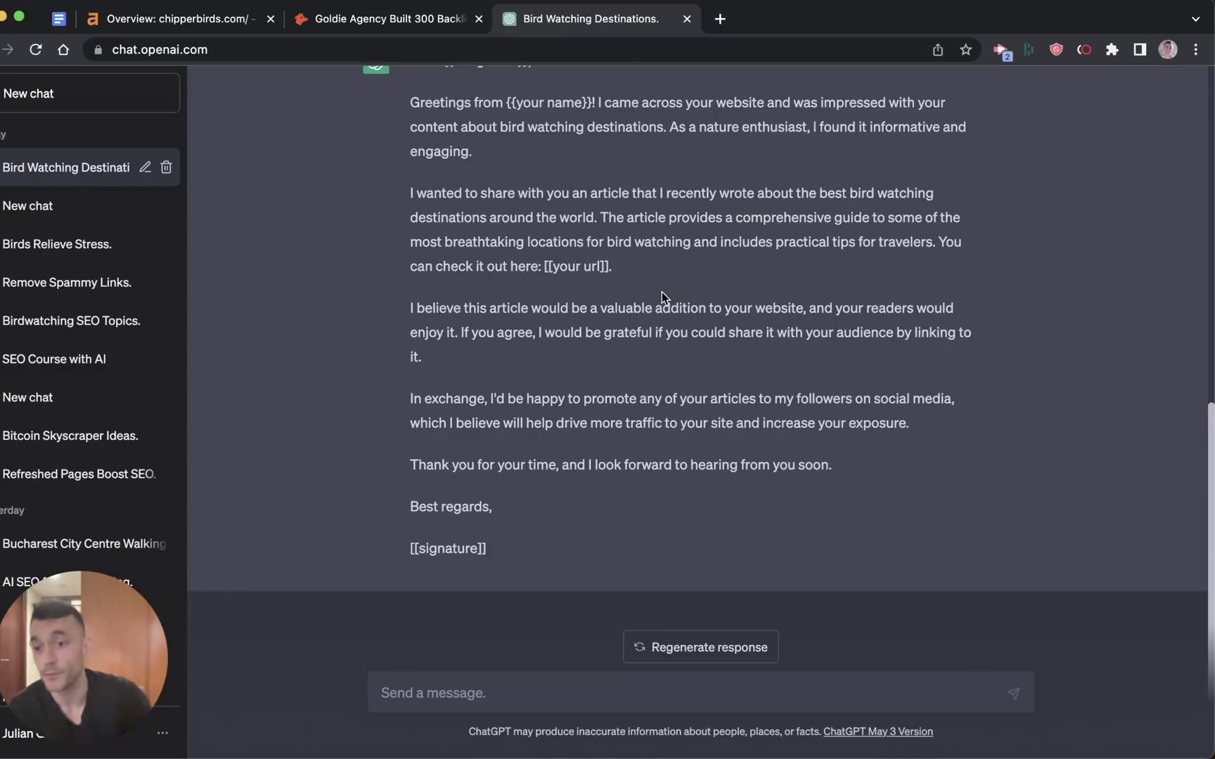
# - Ask ChatGPT to 'Create 2 friendly follow up emails' and read through them
pyautogui.press('super+v')
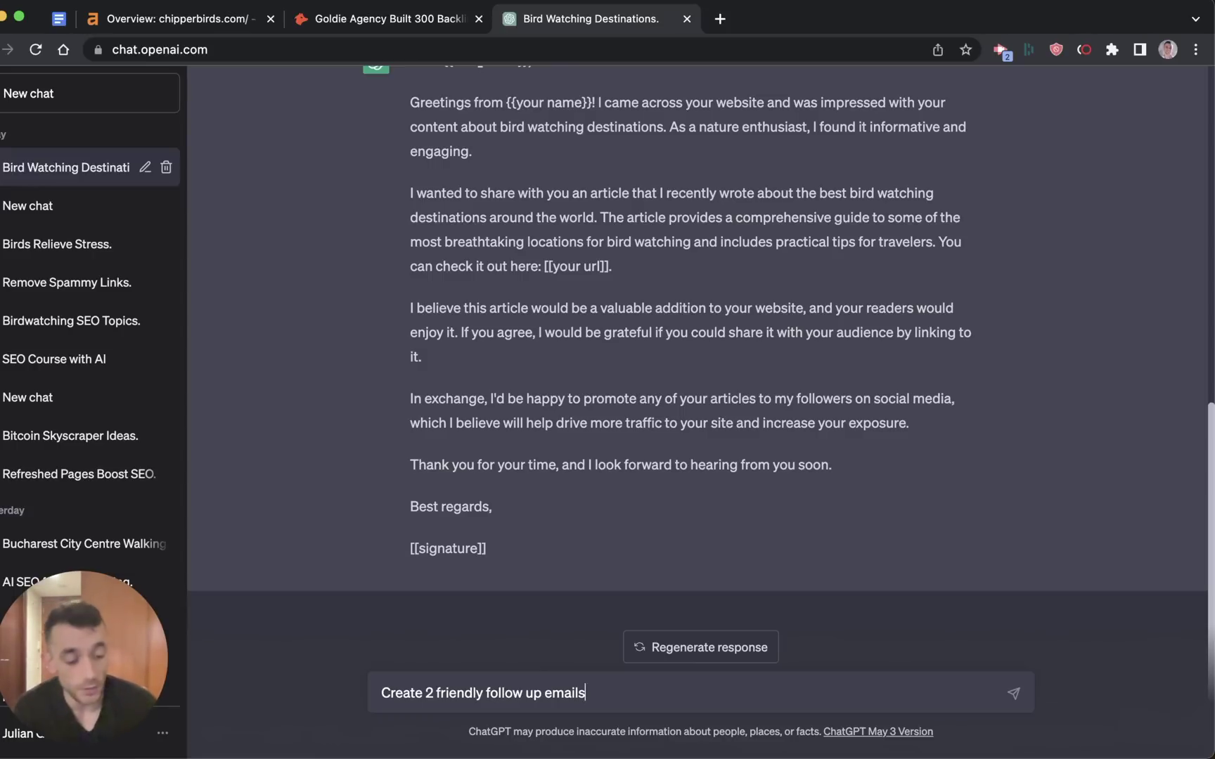
pyautogui.press('Return')
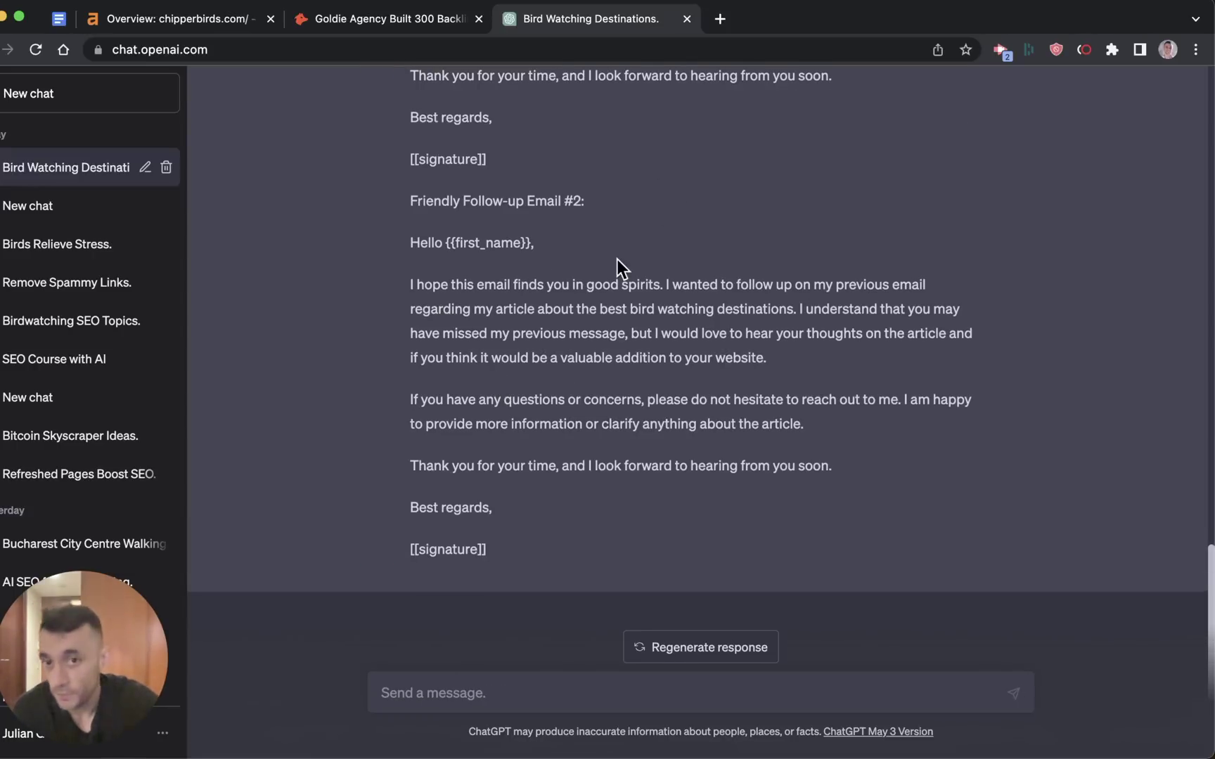
pyautogui.scroll(5, 604, 249)
pyautogui.scroll(4, 595, 241)
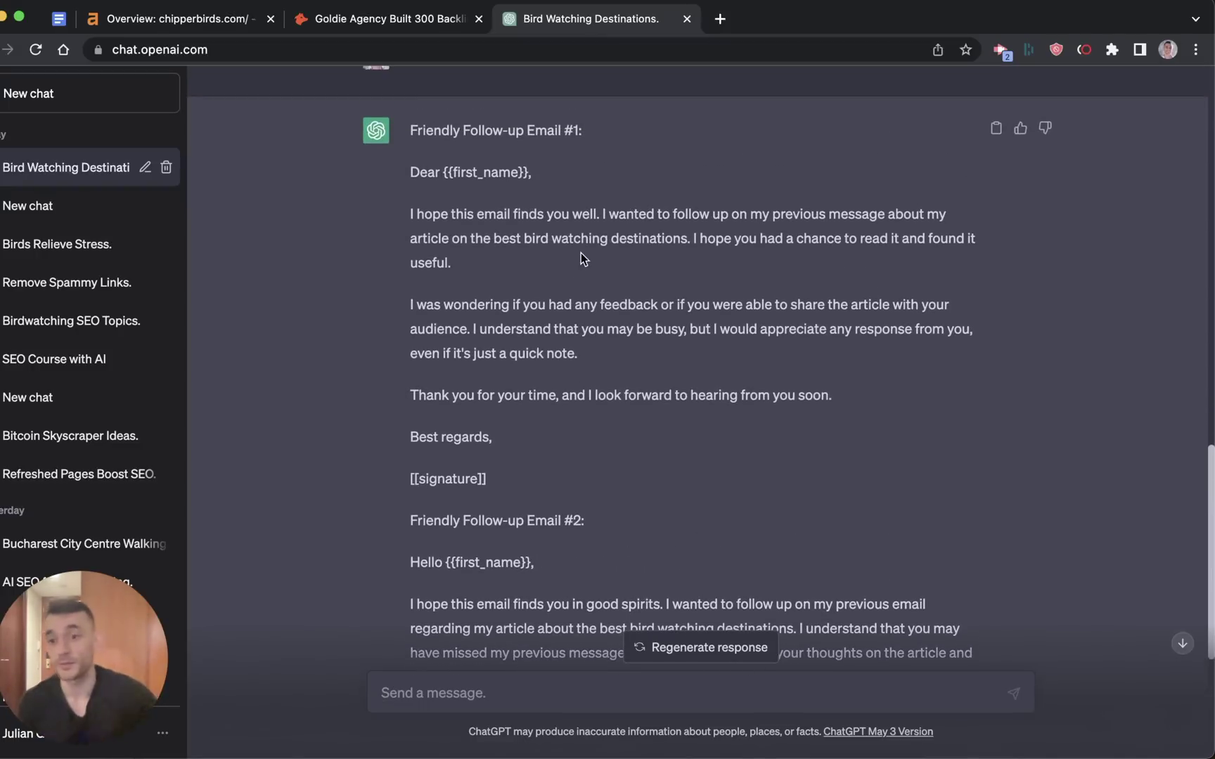
pyautogui.scroll(-5, 648, 300)
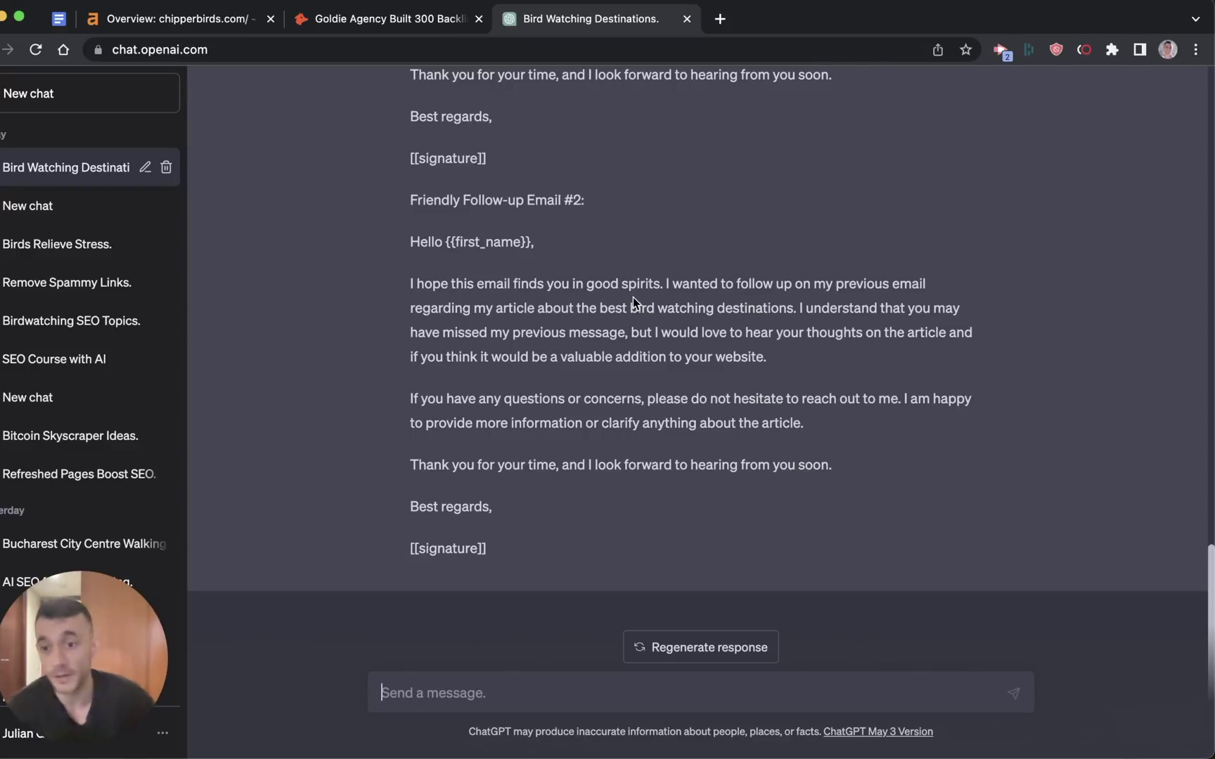
pyautogui.scroll(20, 632, 297)
# - Select ChatGPT's empty outreach tracker table, Date through Link Acquired columns, for copying
pyautogui.moveTo(902, 138); pyautogui.dragTo(715, 144)
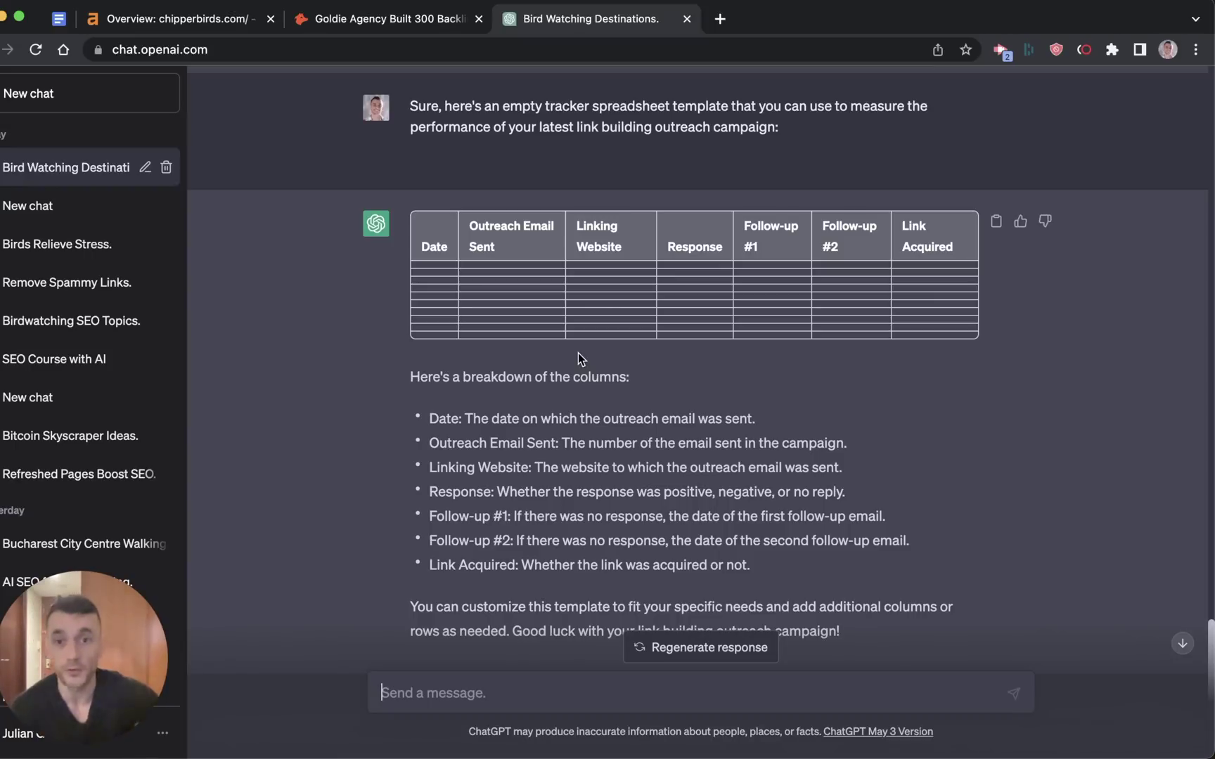
pyautogui.scroll(1, 545, 601)
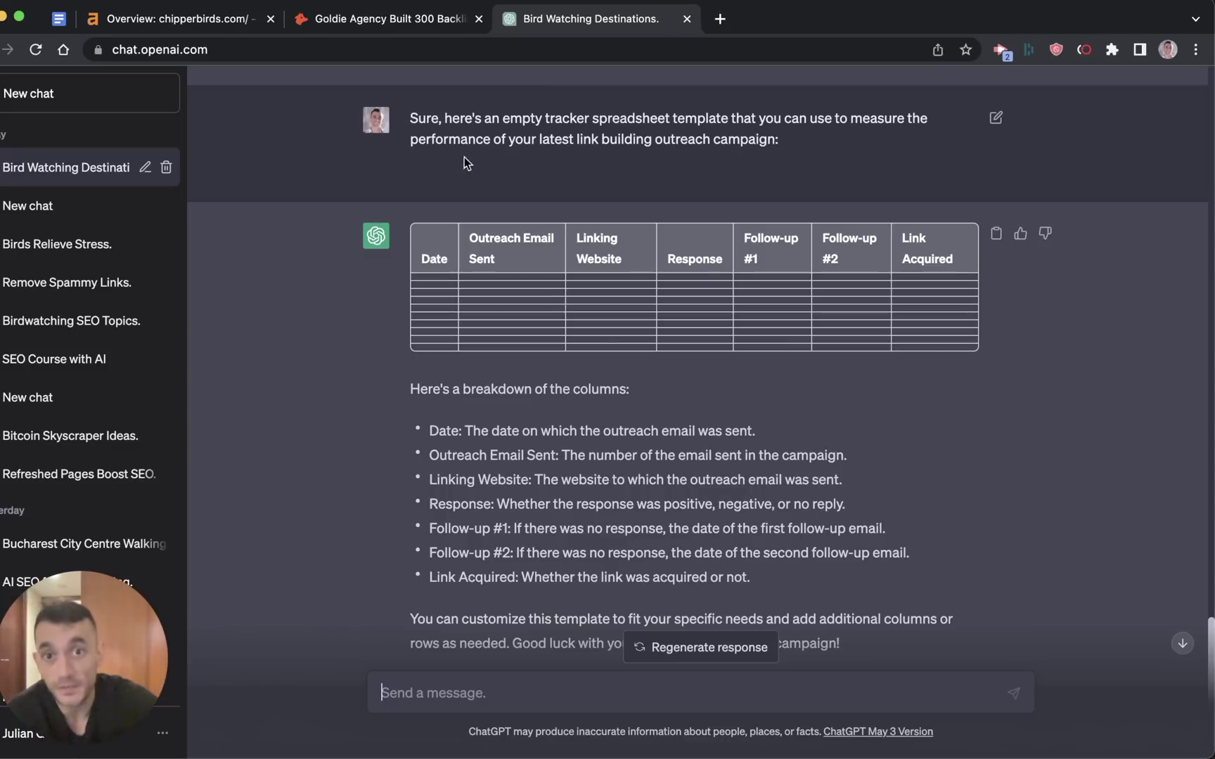
pyautogui.moveTo(500, 109); pyautogui.dragTo(802, 141)
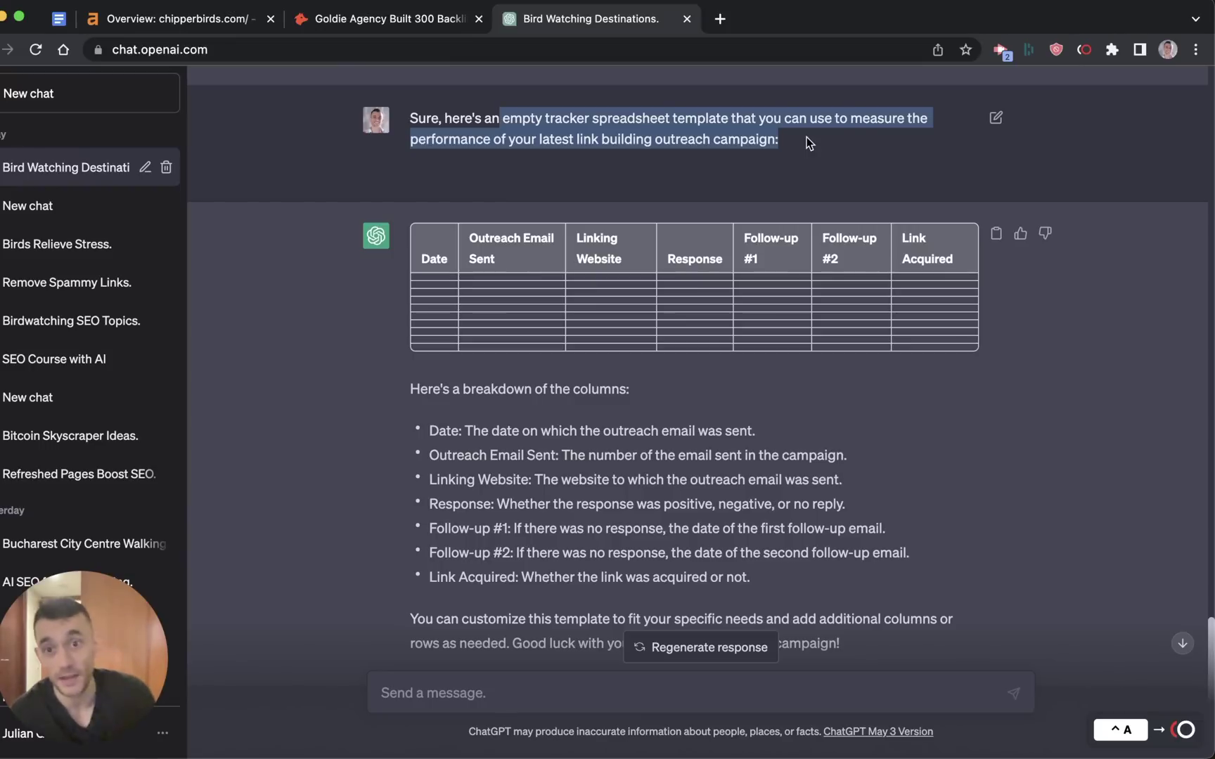
pyautogui.click(507, 238)
pyautogui.click(927, 323)
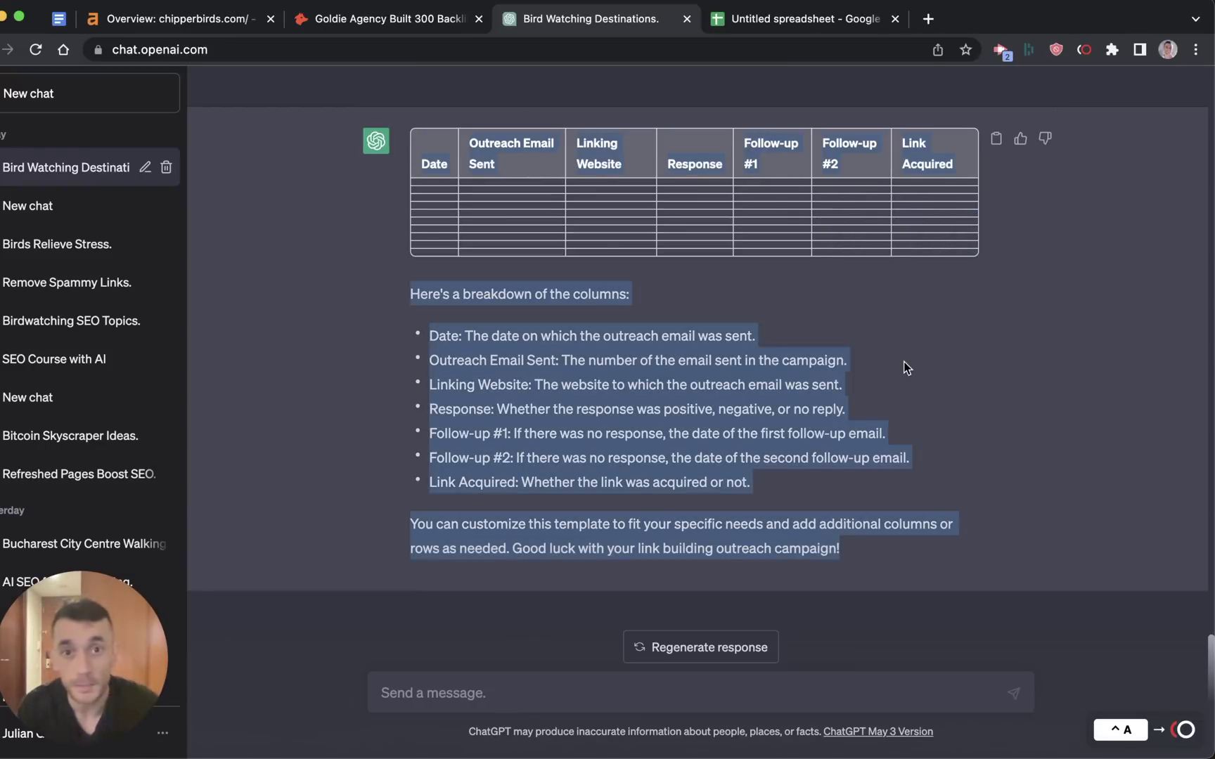
# - Paste the tracker into a new sheet at A1, shifting the notes down to leave blank rows under the headers
pyautogui.hotkey('ctrl', 'Tab')
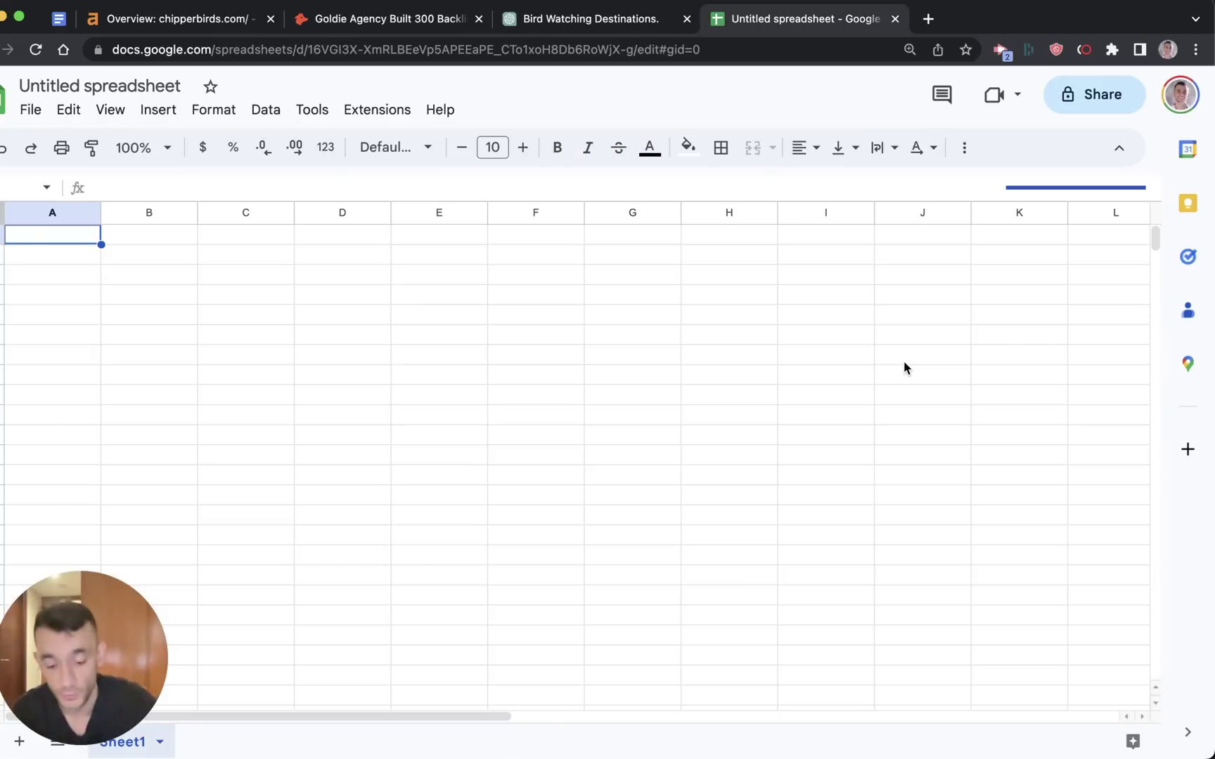
pyautogui.press('super+v')
pyautogui.press('super+alt+equal')
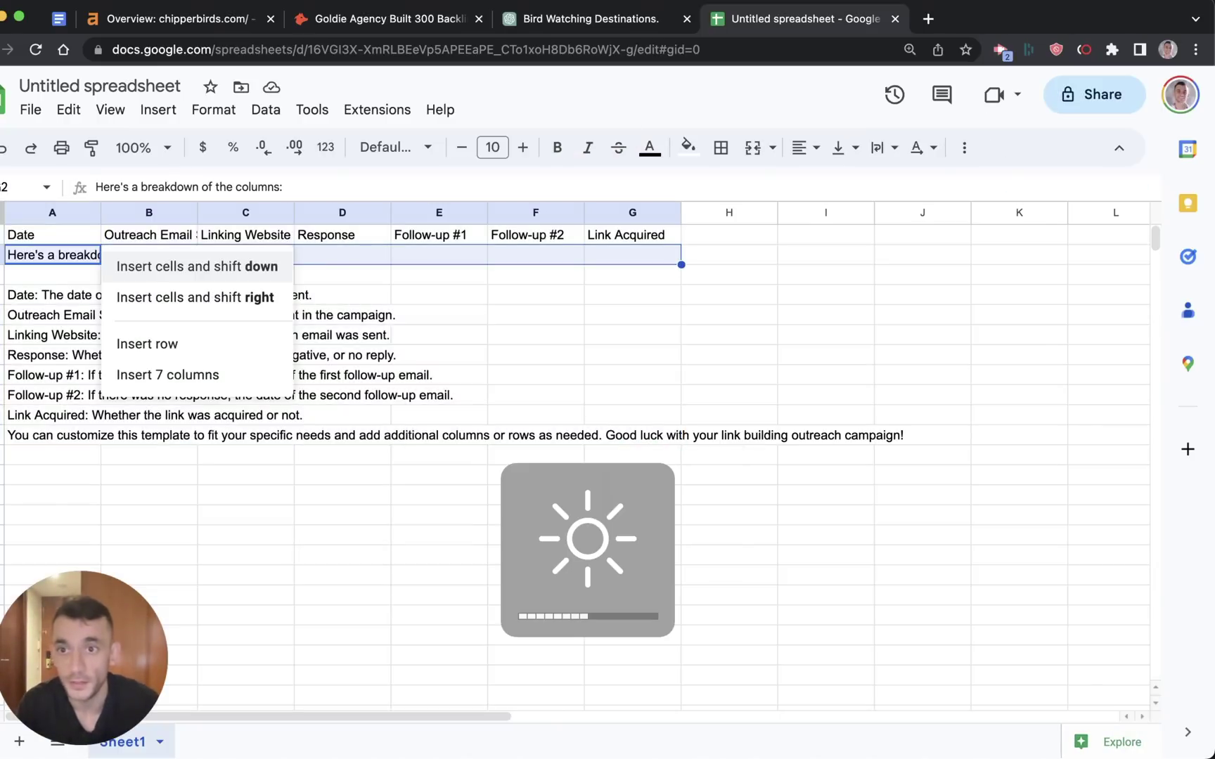
pyautogui.press('Return')
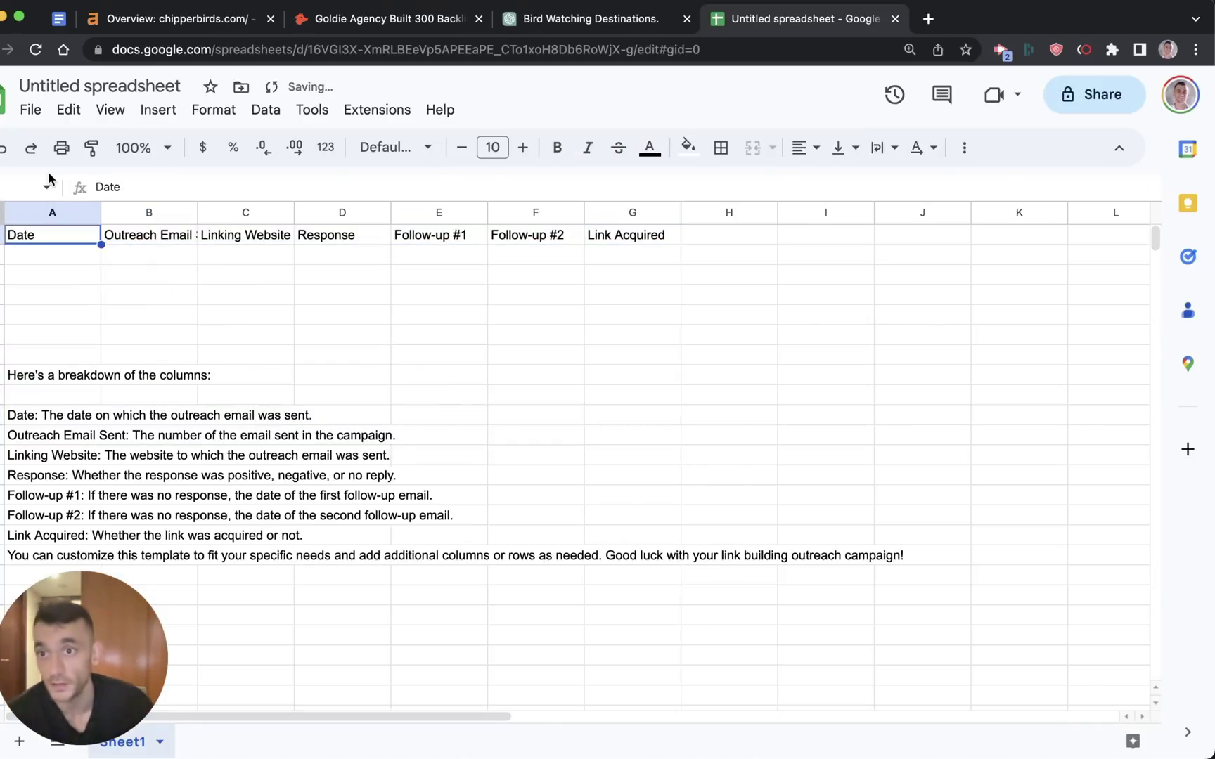
pyautogui.press('Right')
pyautogui.press('Right')
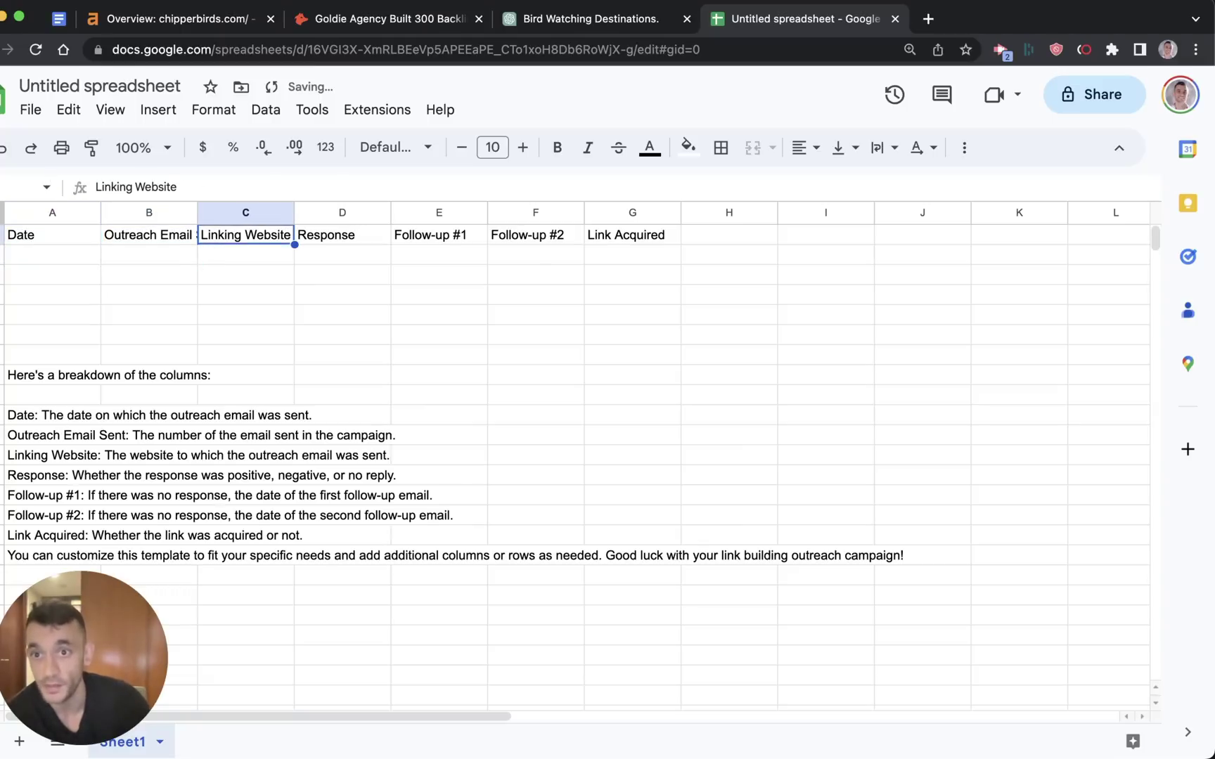
pyautogui.press('Right')
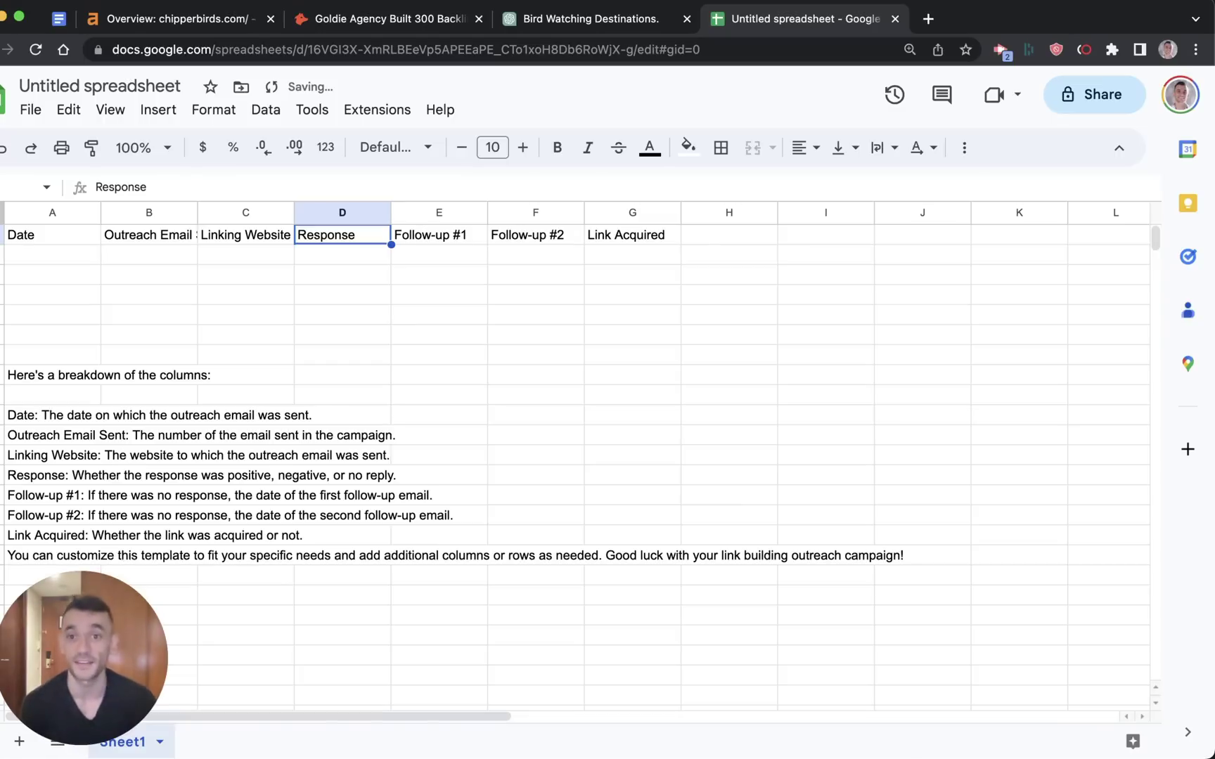
pyautogui.press('Right')
pyautogui.press('Right')
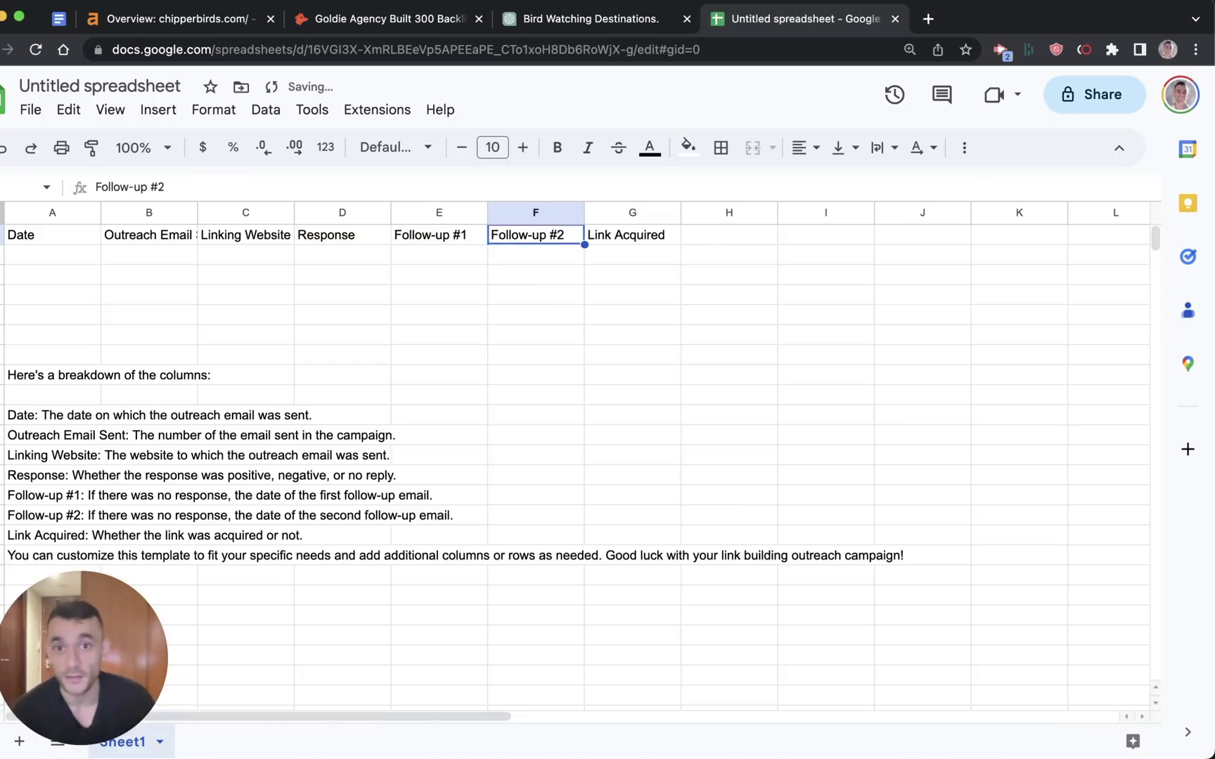
pyautogui.press('Right')
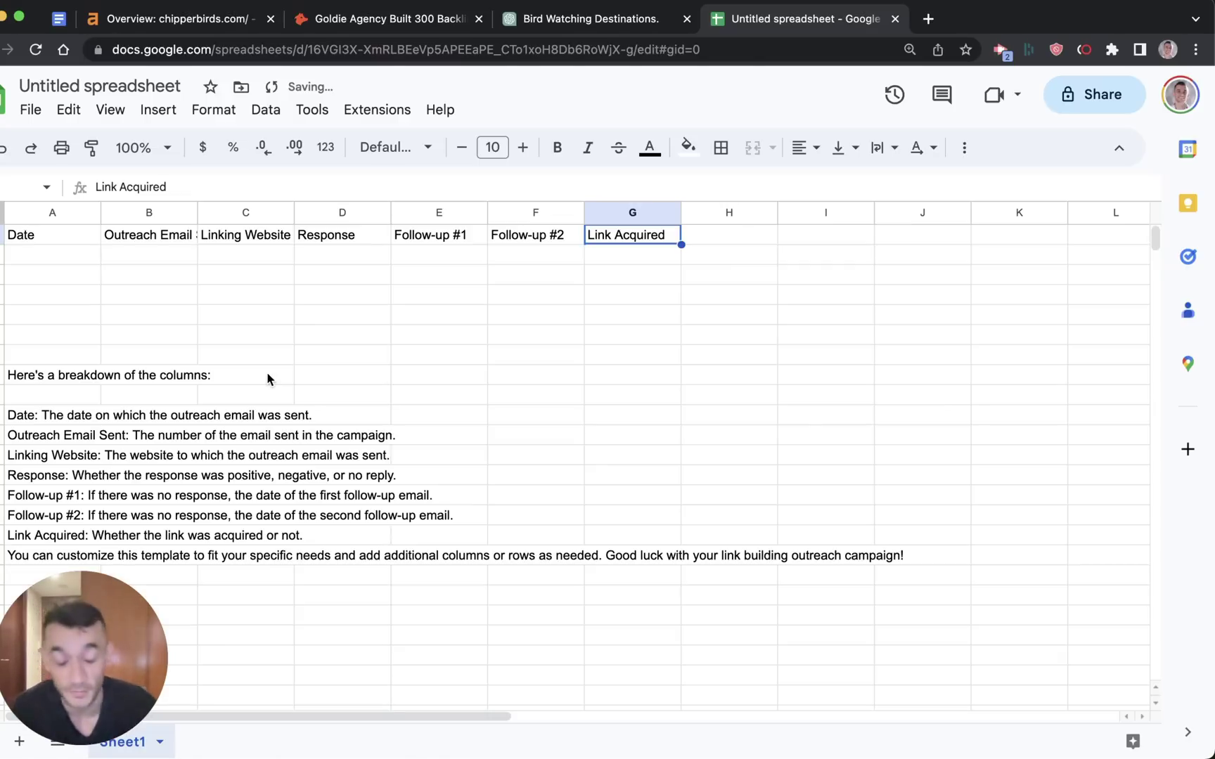
# - Bold the column breakdown heading in cell A8
pyautogui.click(4, 377)
pyautogui.click(31, 377)
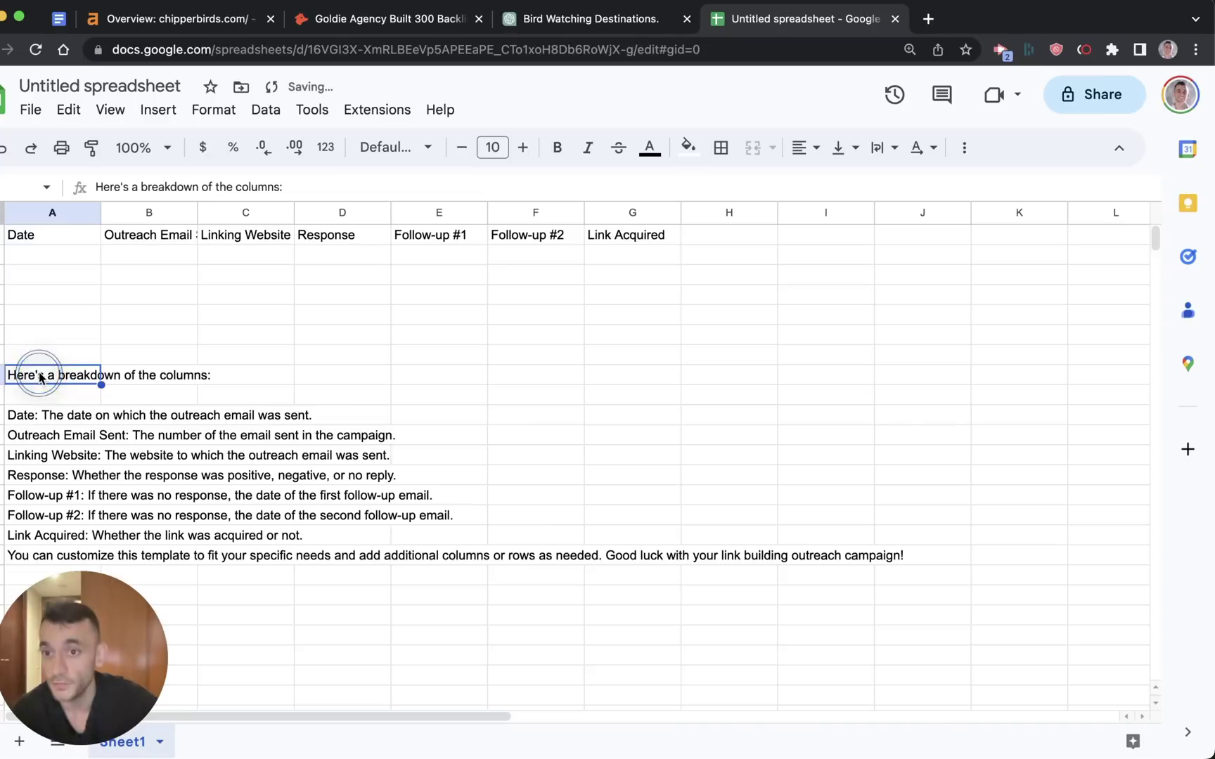
pyautogui.press('super+b')
pyautogui.press('Down')
pyautogui.press('Down')
pyautogui.press('Down')
pyautogui.press('Down')
pyautogui.press('Down')
pyautogui.press('Down')
pyautogui.press('Down')
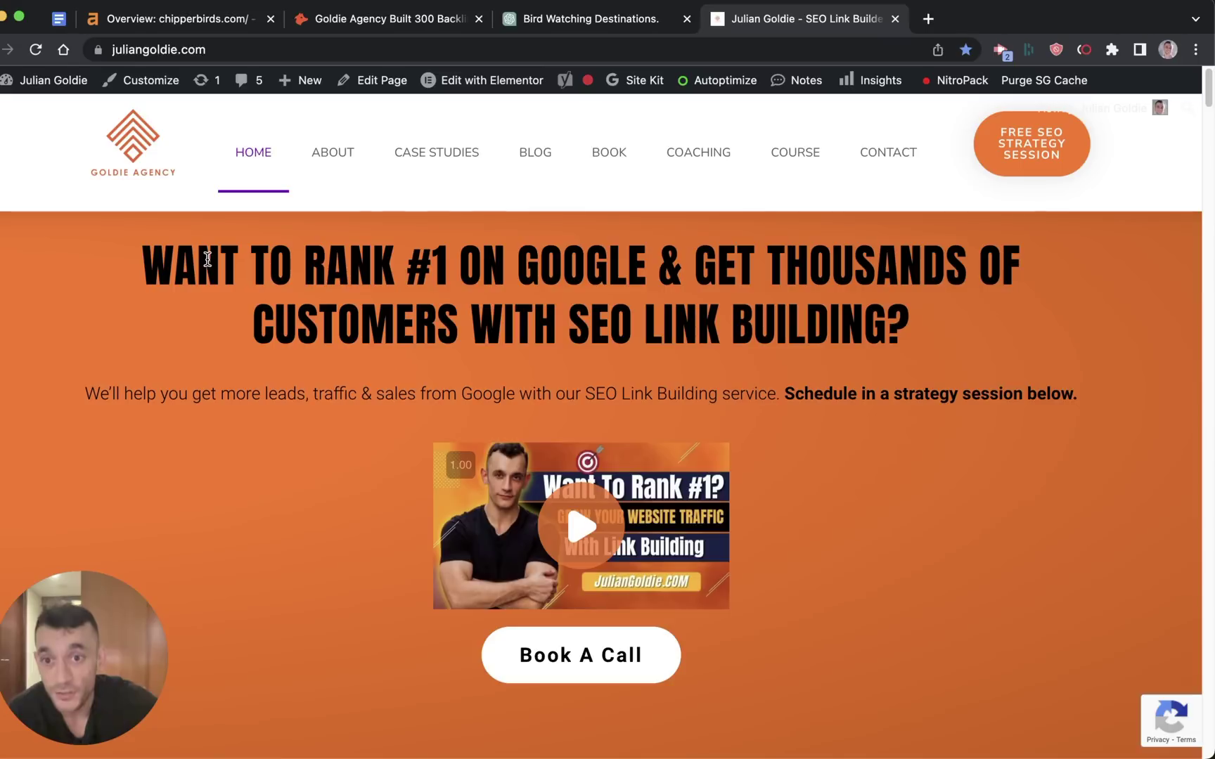
# - Scroll the juliangoldie.com home page down to the free Link Building Mastery book offer
pyautogui.scroll(-8, 407, 383)
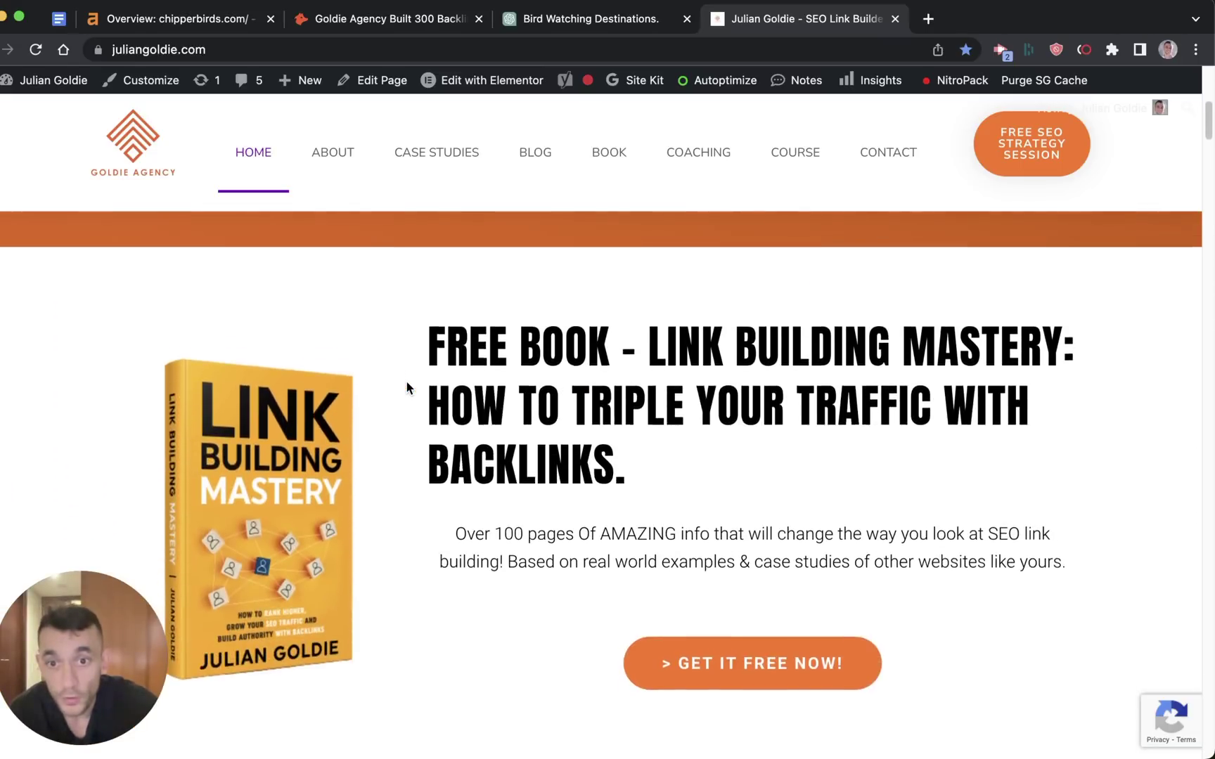